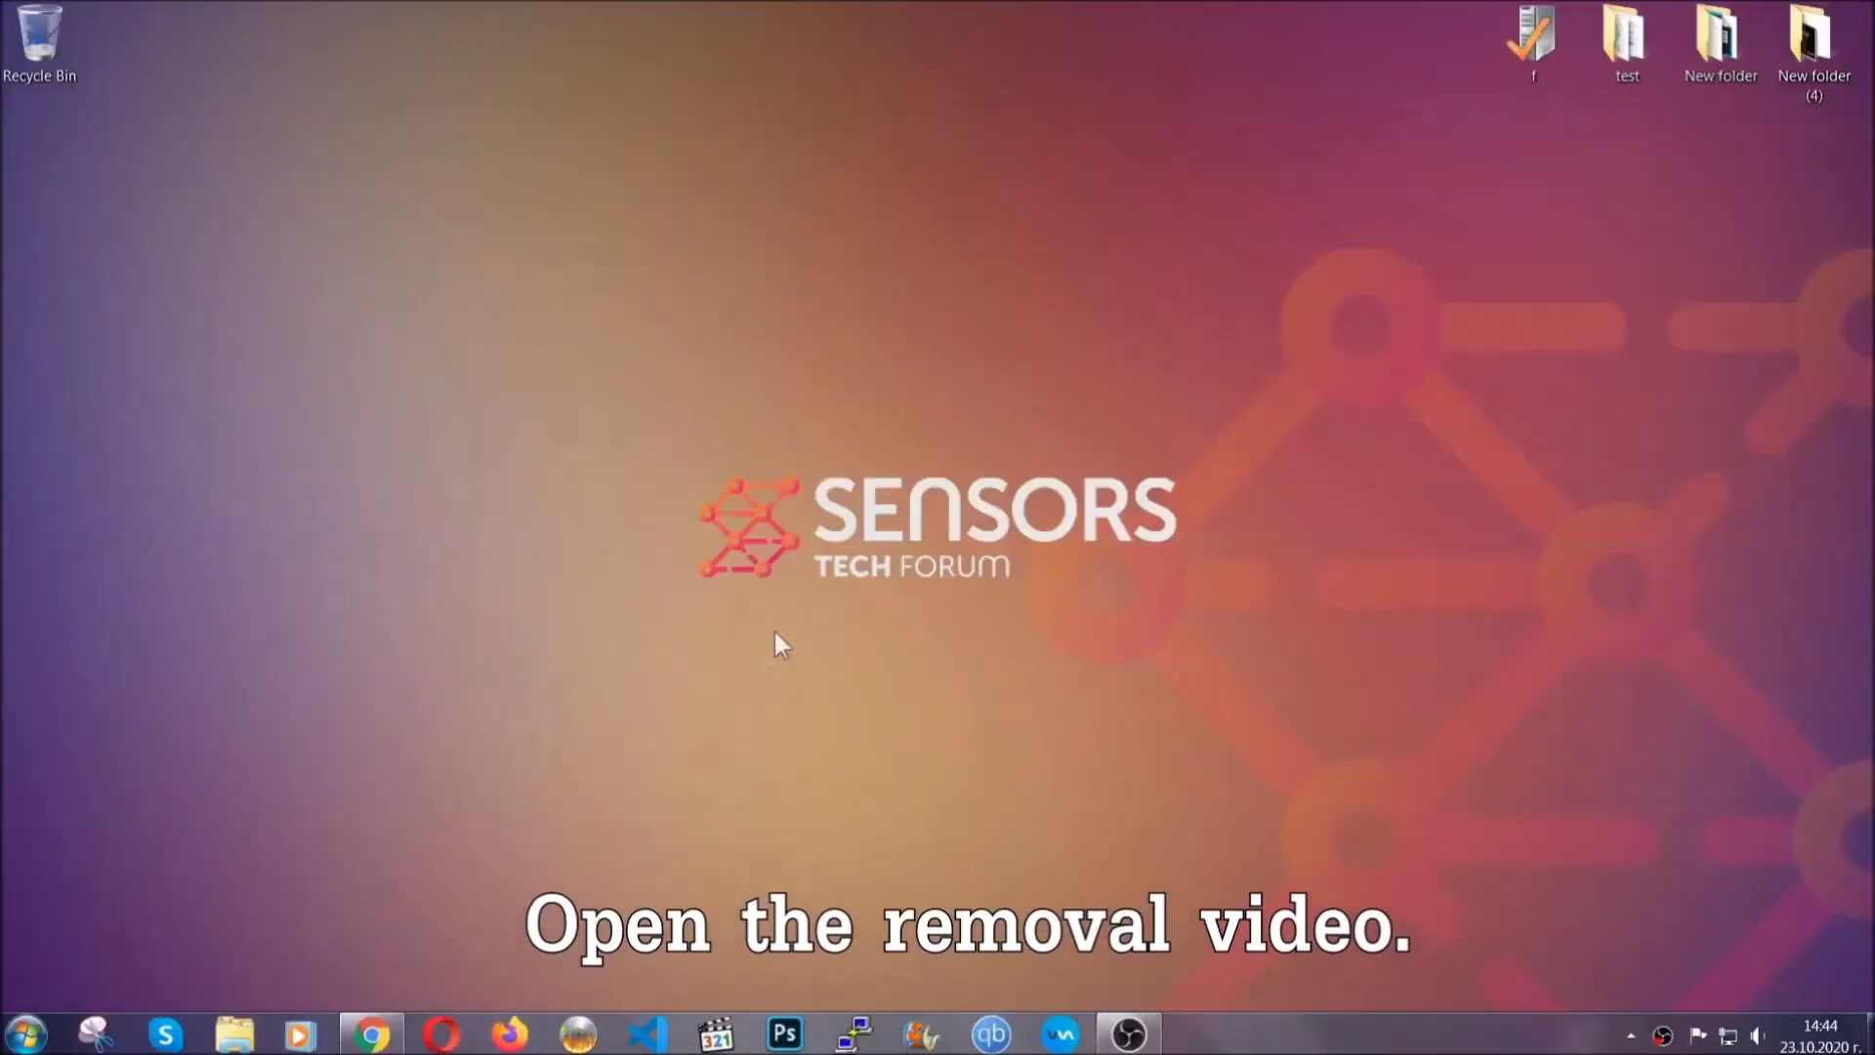
# Follow the YouTube video's description link to the SpyHunter instructions page and launch SpyHunter-Installer.exe.
pyautogui.click(371, 1037)
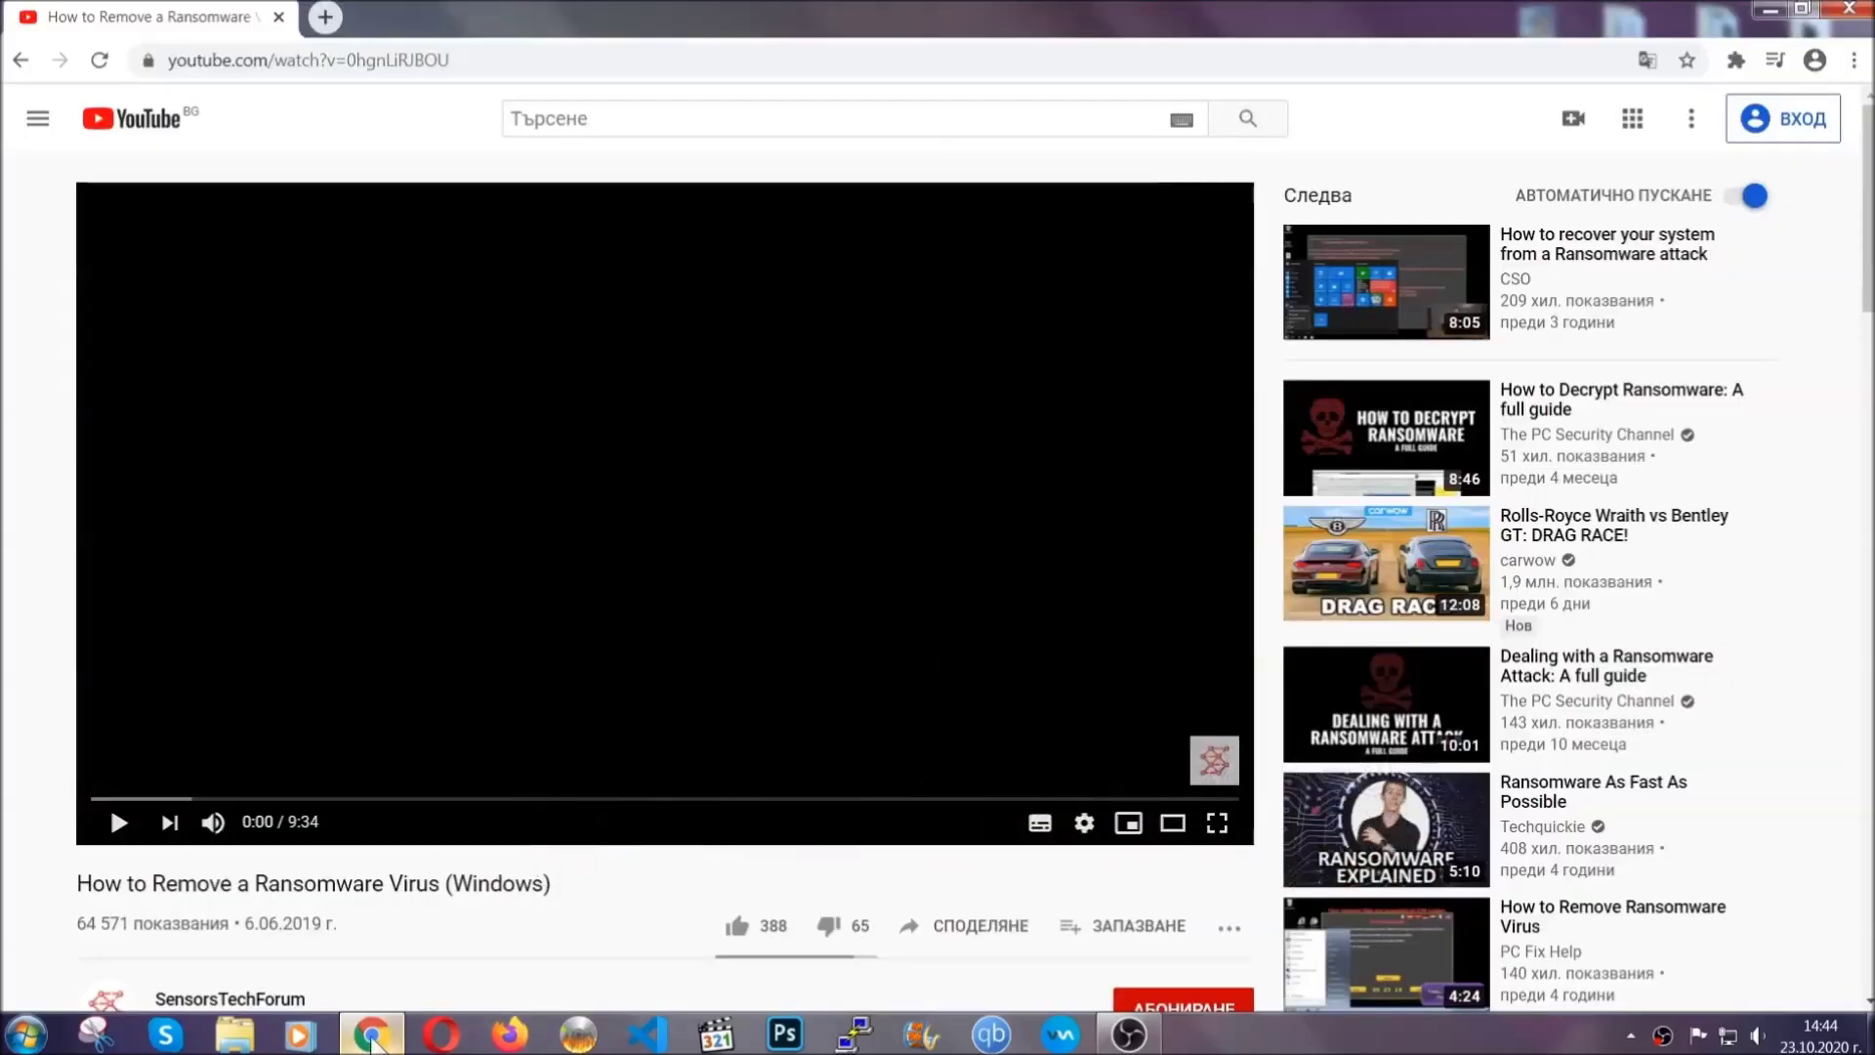
pyautogui.scroll(-4, 342, 796)
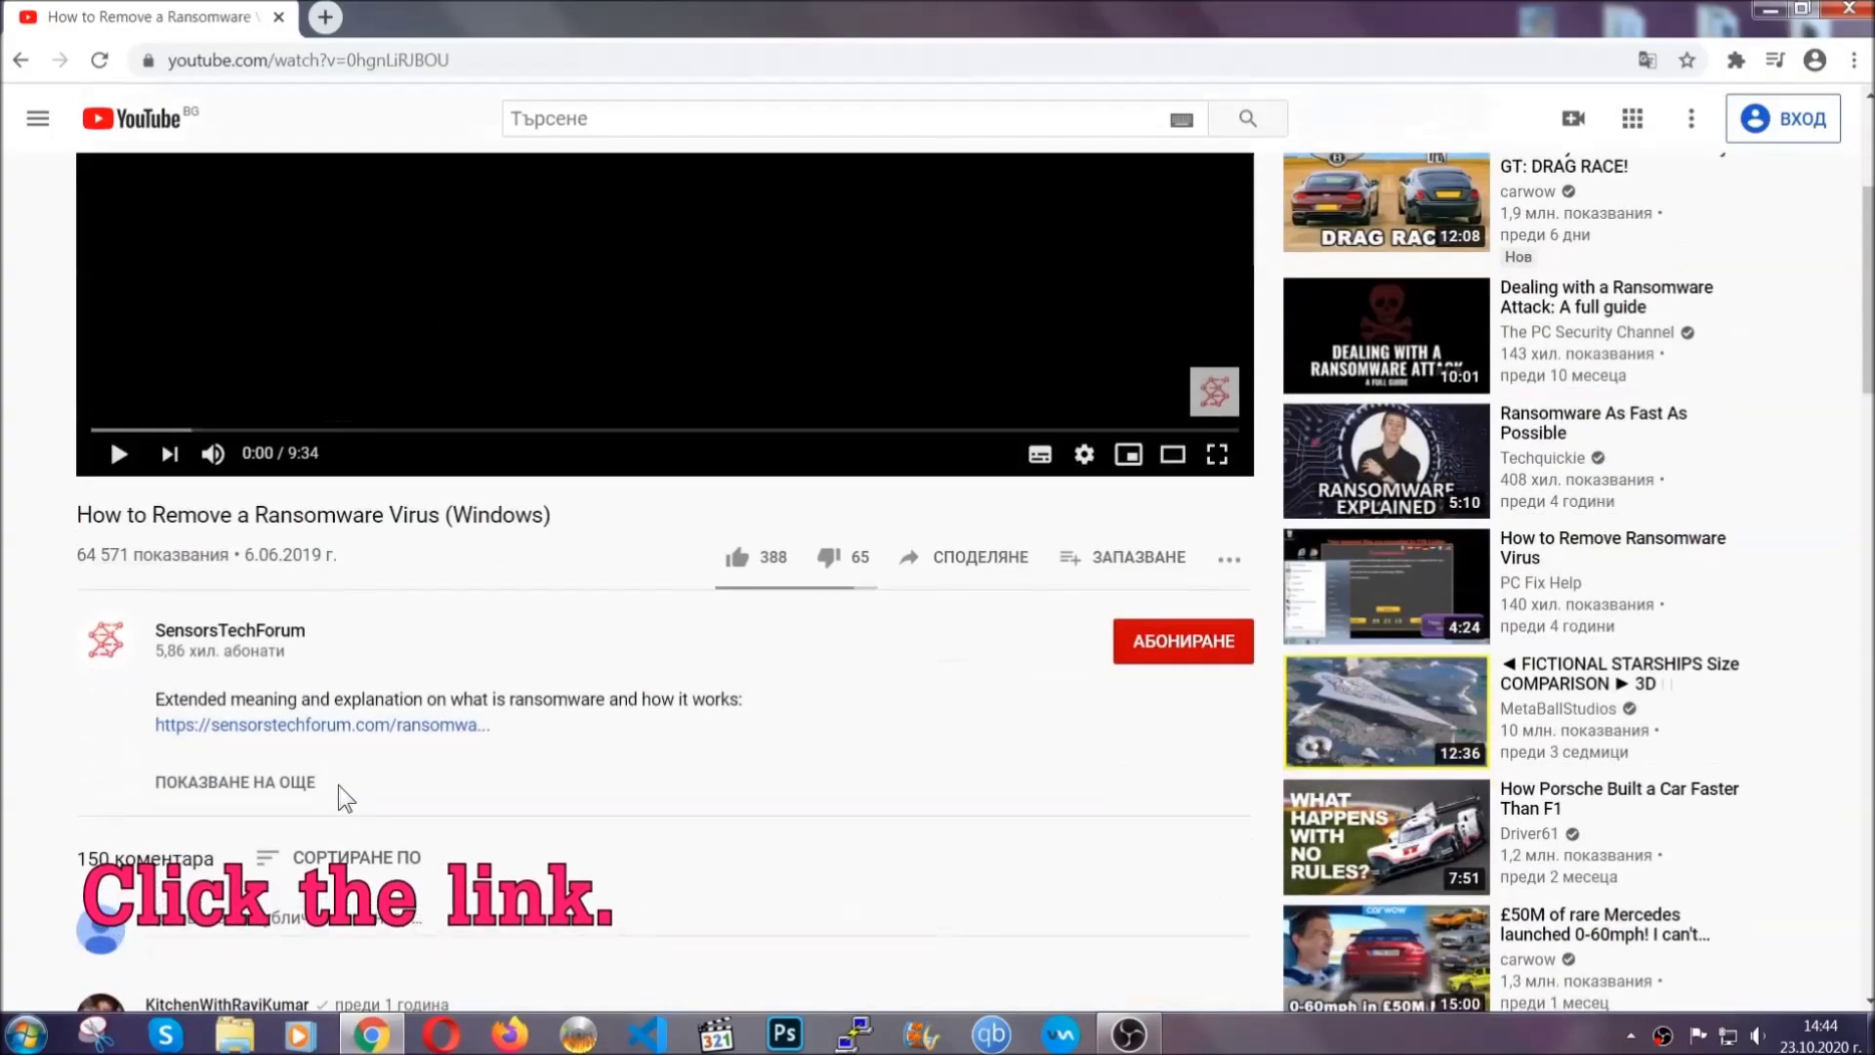
pyautogui.click(376, 731)
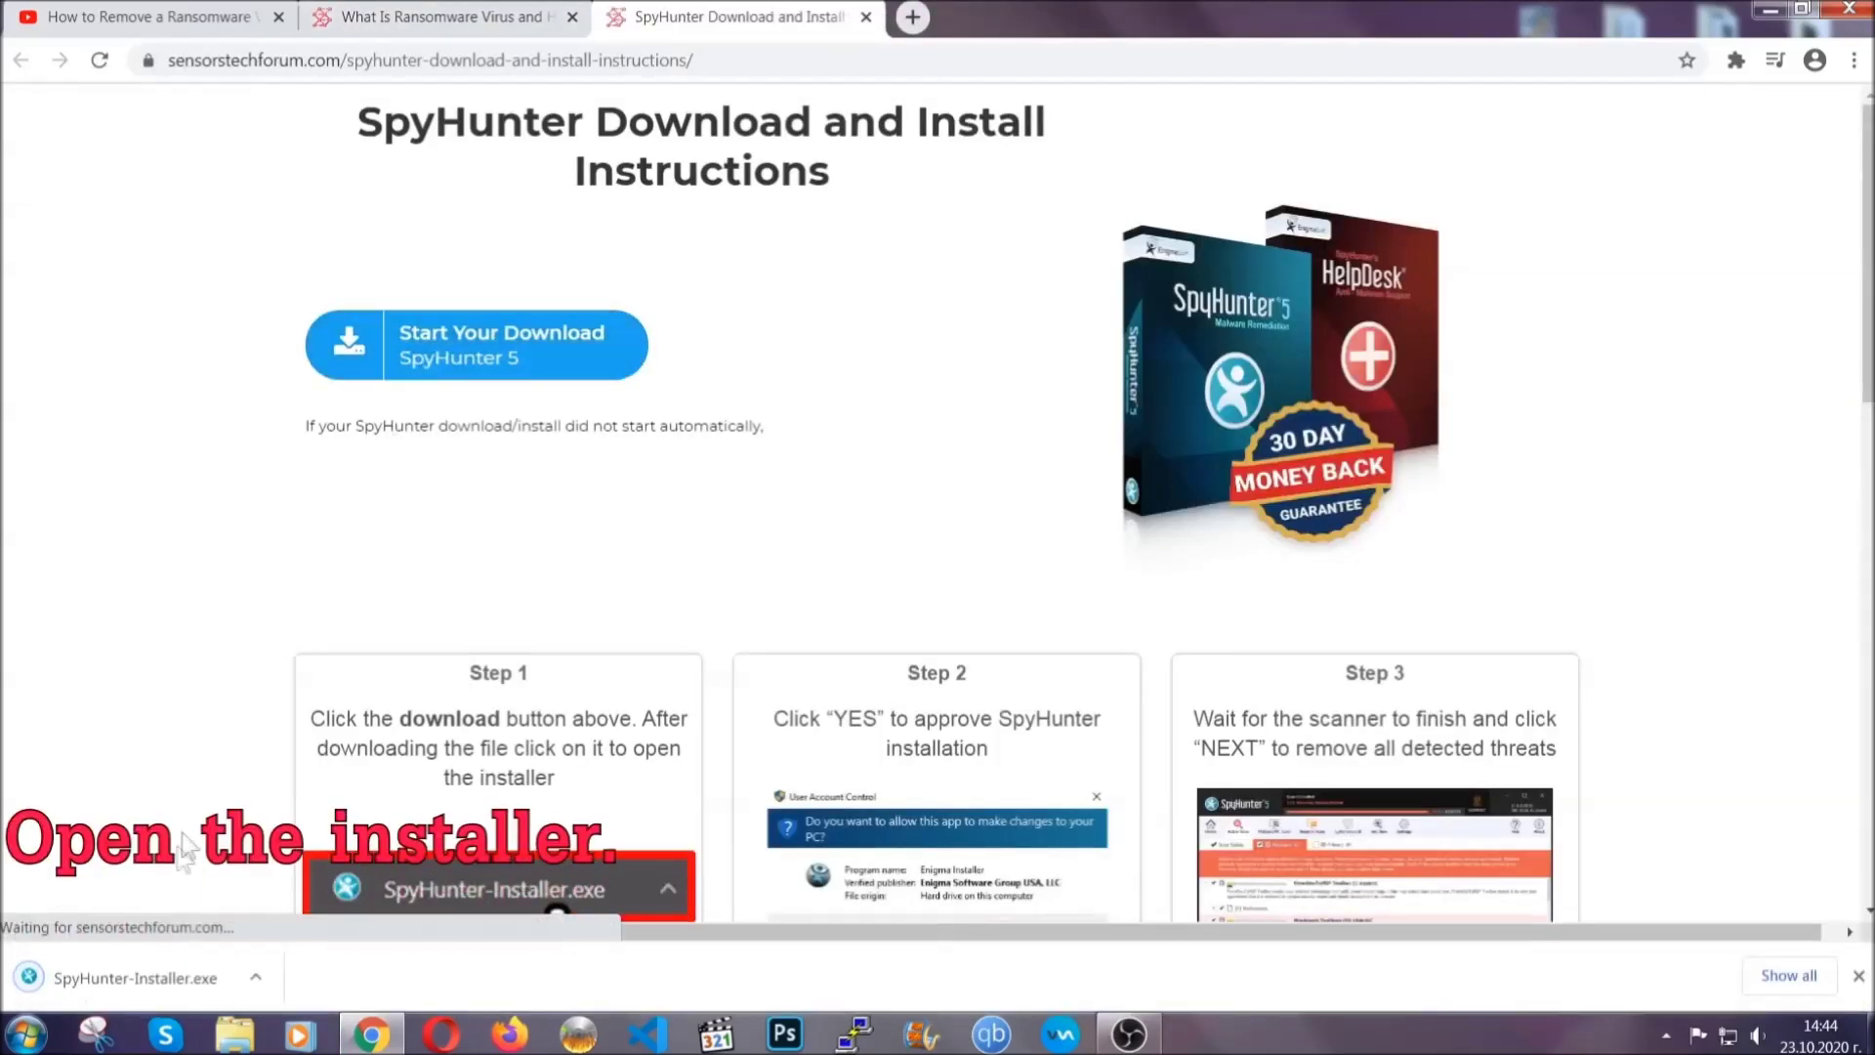
pyautogui.click(133, 974)
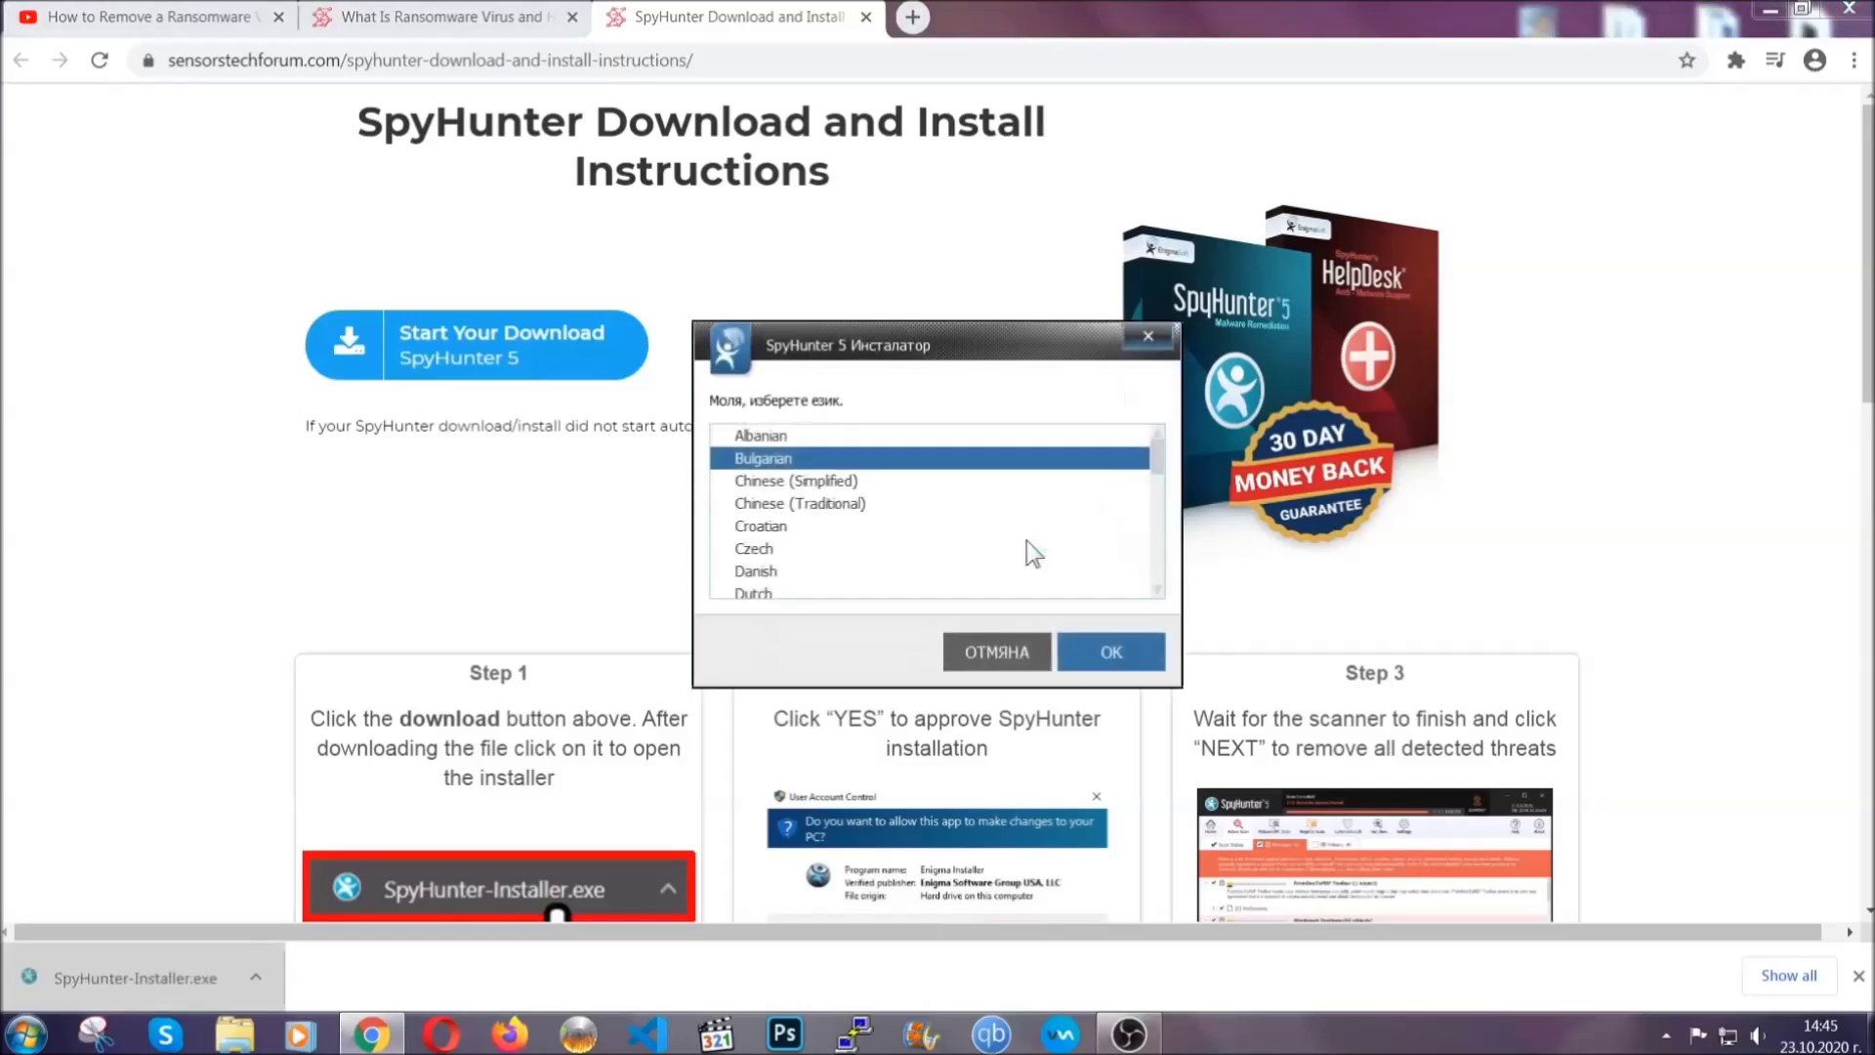
# Install SpyHunter 5 in English, accepting the EULA, and finish setup so it starts scanning.
pyautogui.scroll(-2, 963, 535)
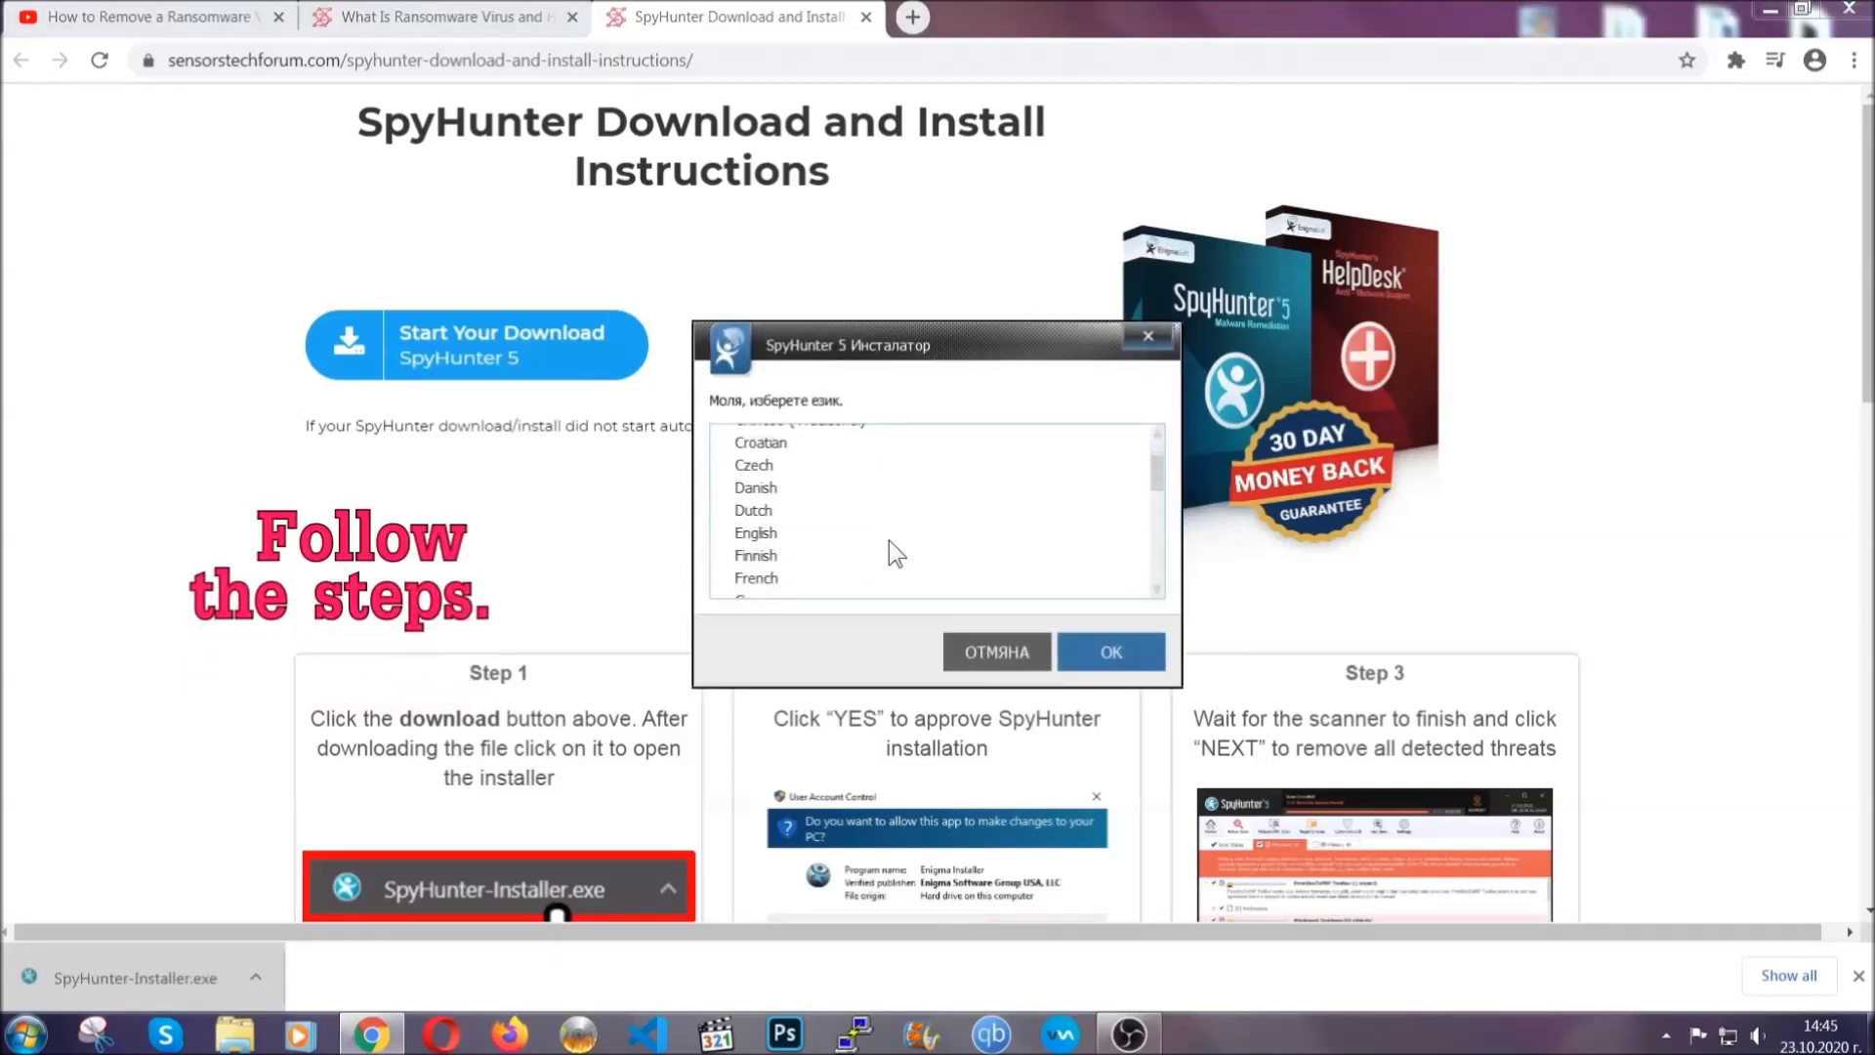
pyautogui.click(884, 535)
pyautogui.click(1109, 651)
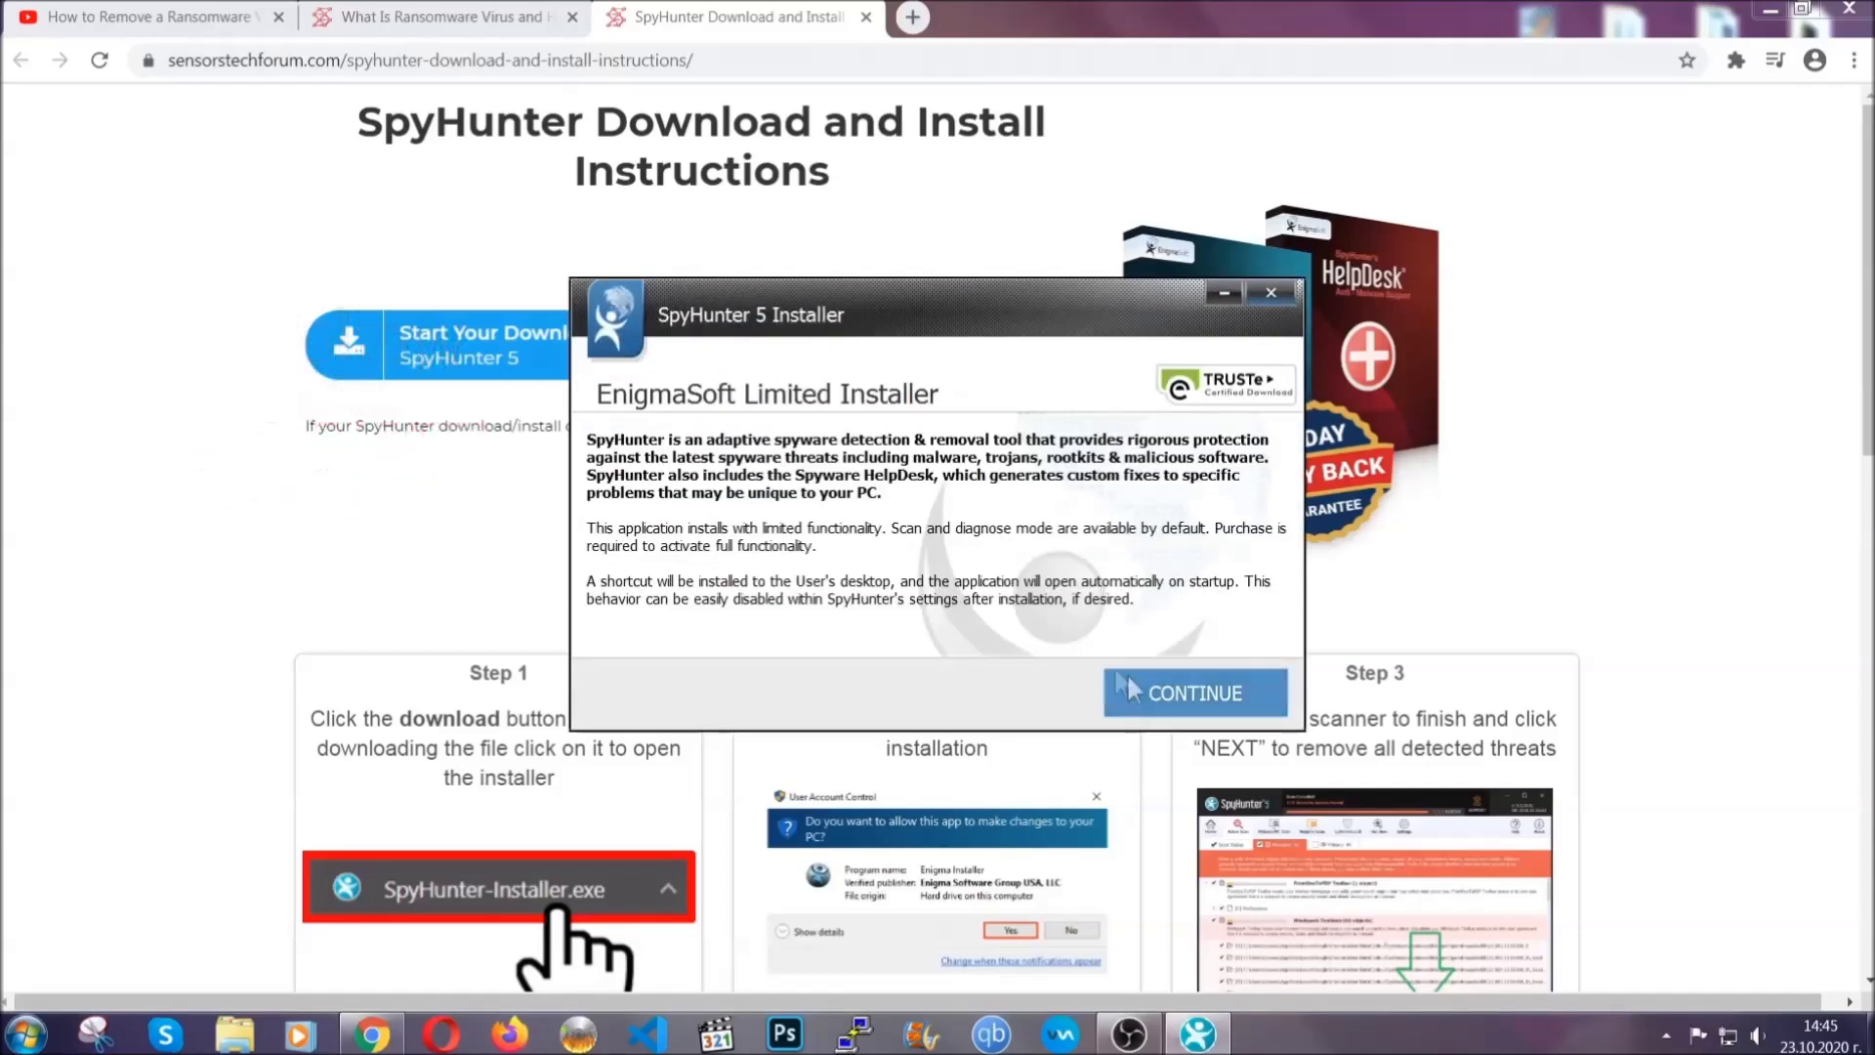
pyautogui.click(1130, 681)
pyautogui.click(1075, 633)
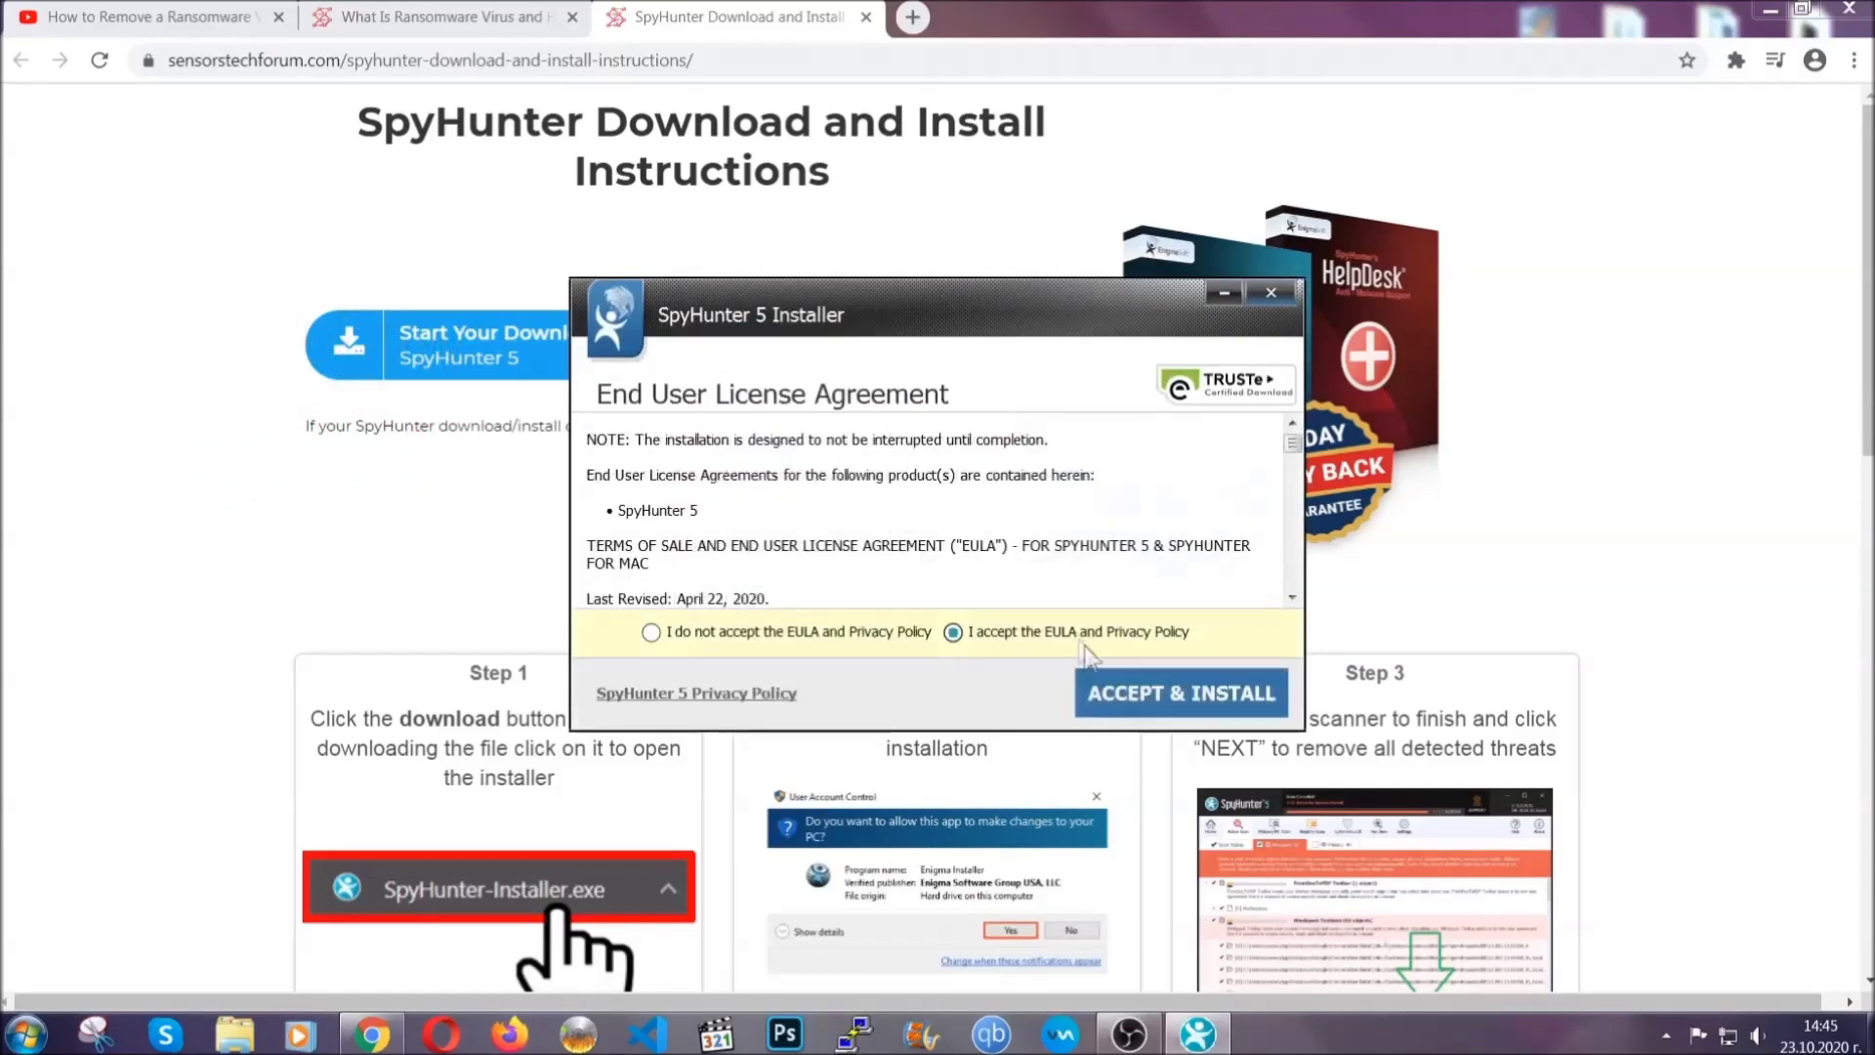
pyautogui.click(1119, 693)
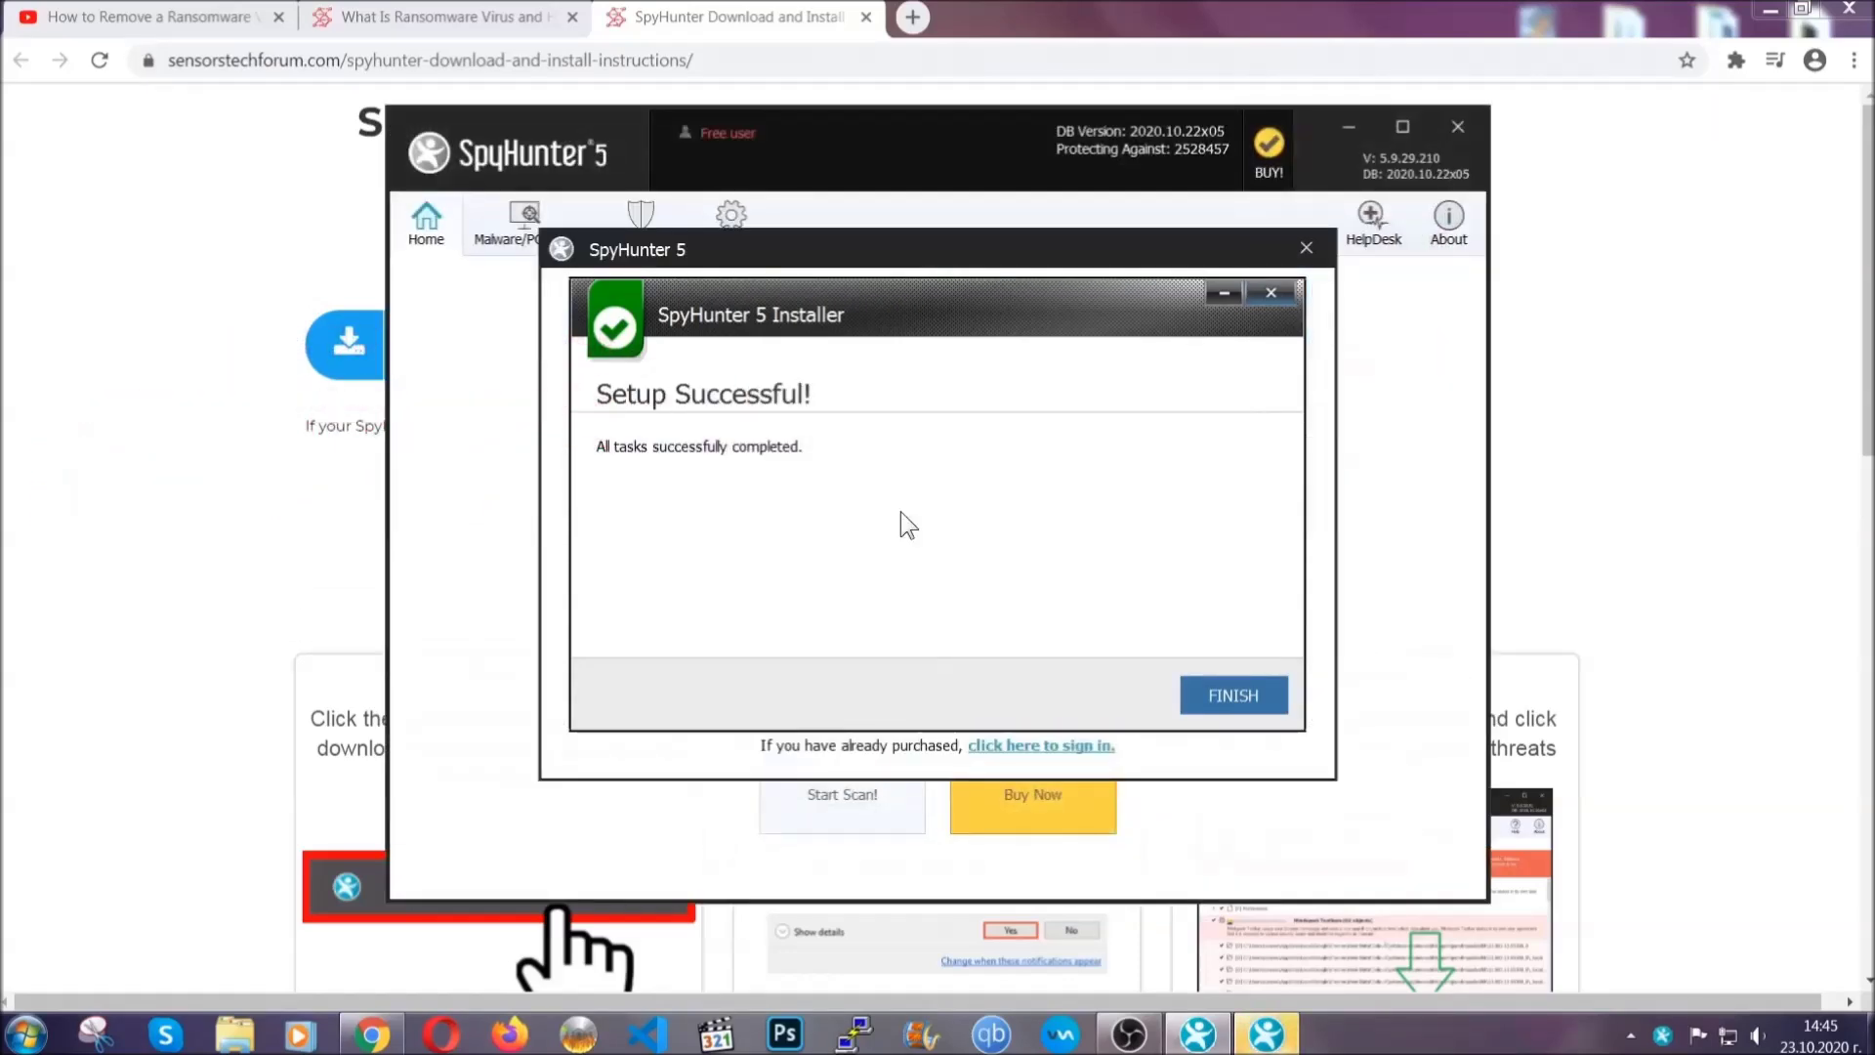
pyautogui.click(1199, 699)
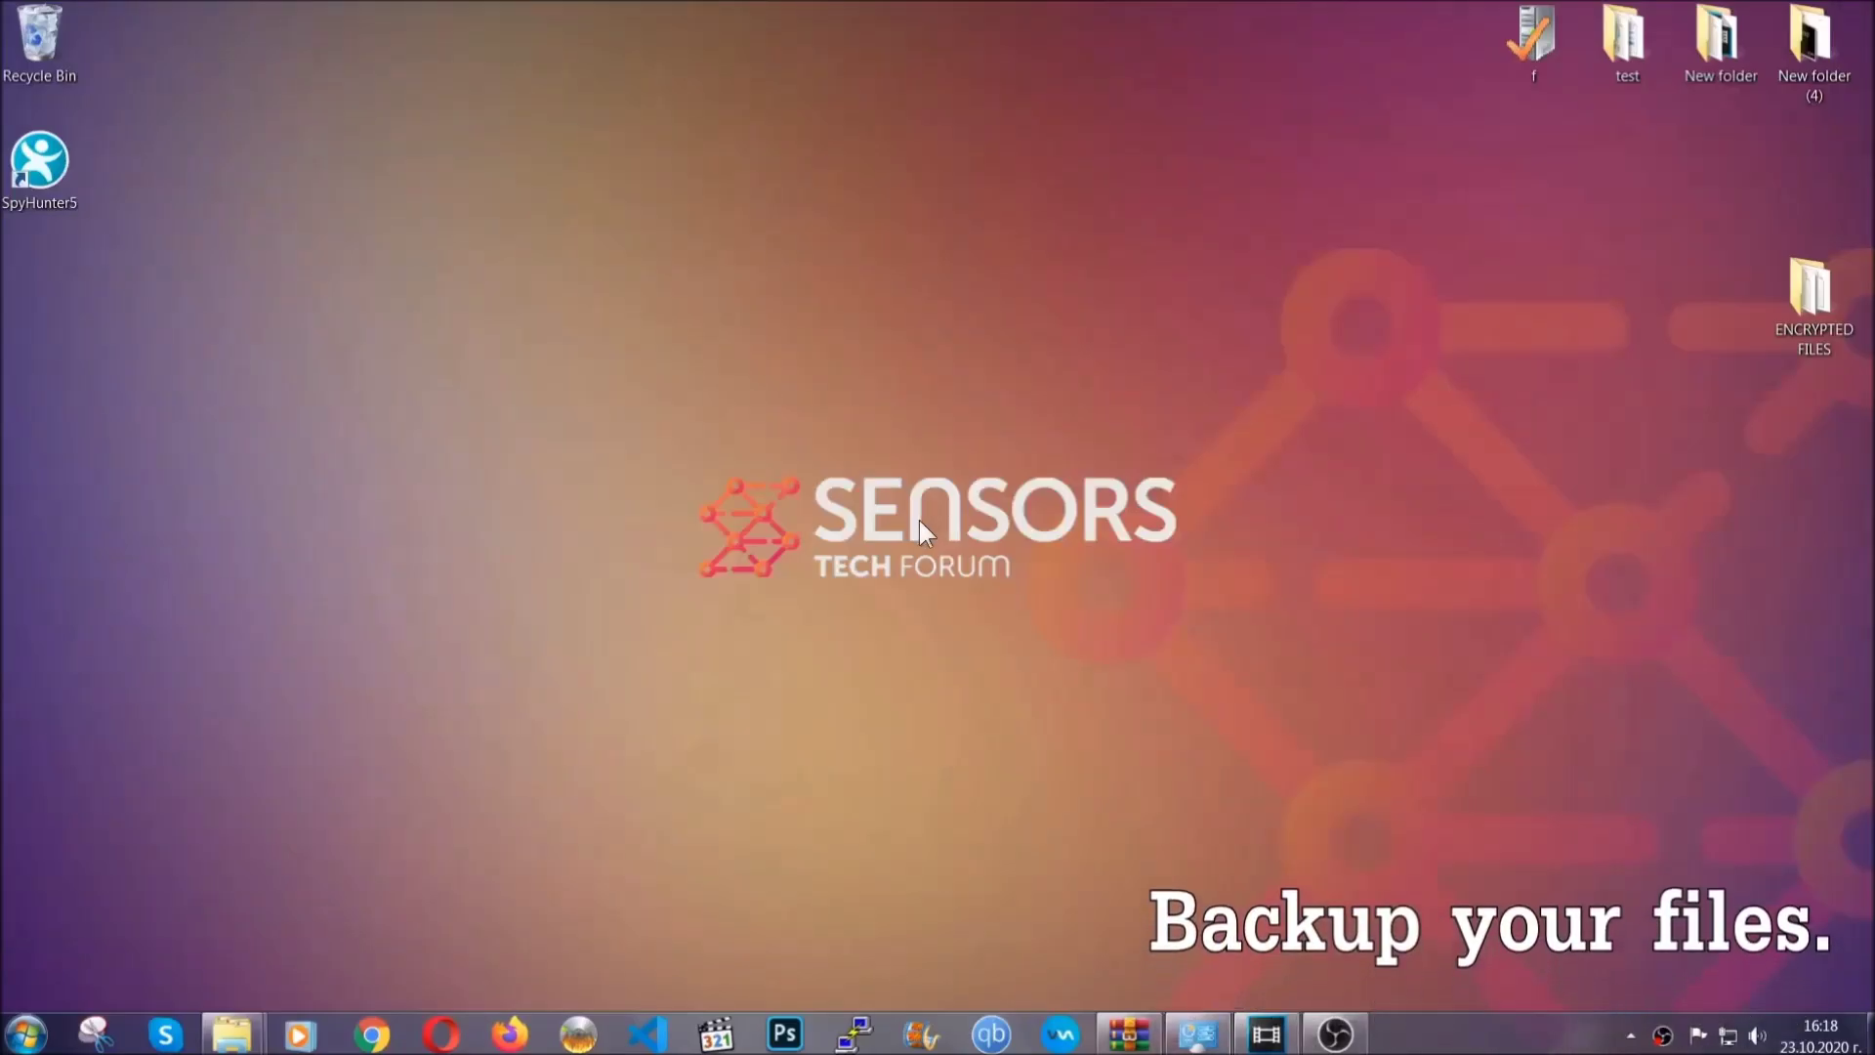
# Copy the six encrypted .efji files from the ENCRYPTED FILES folder.
pyautogui.doubleClick(1801, 301)
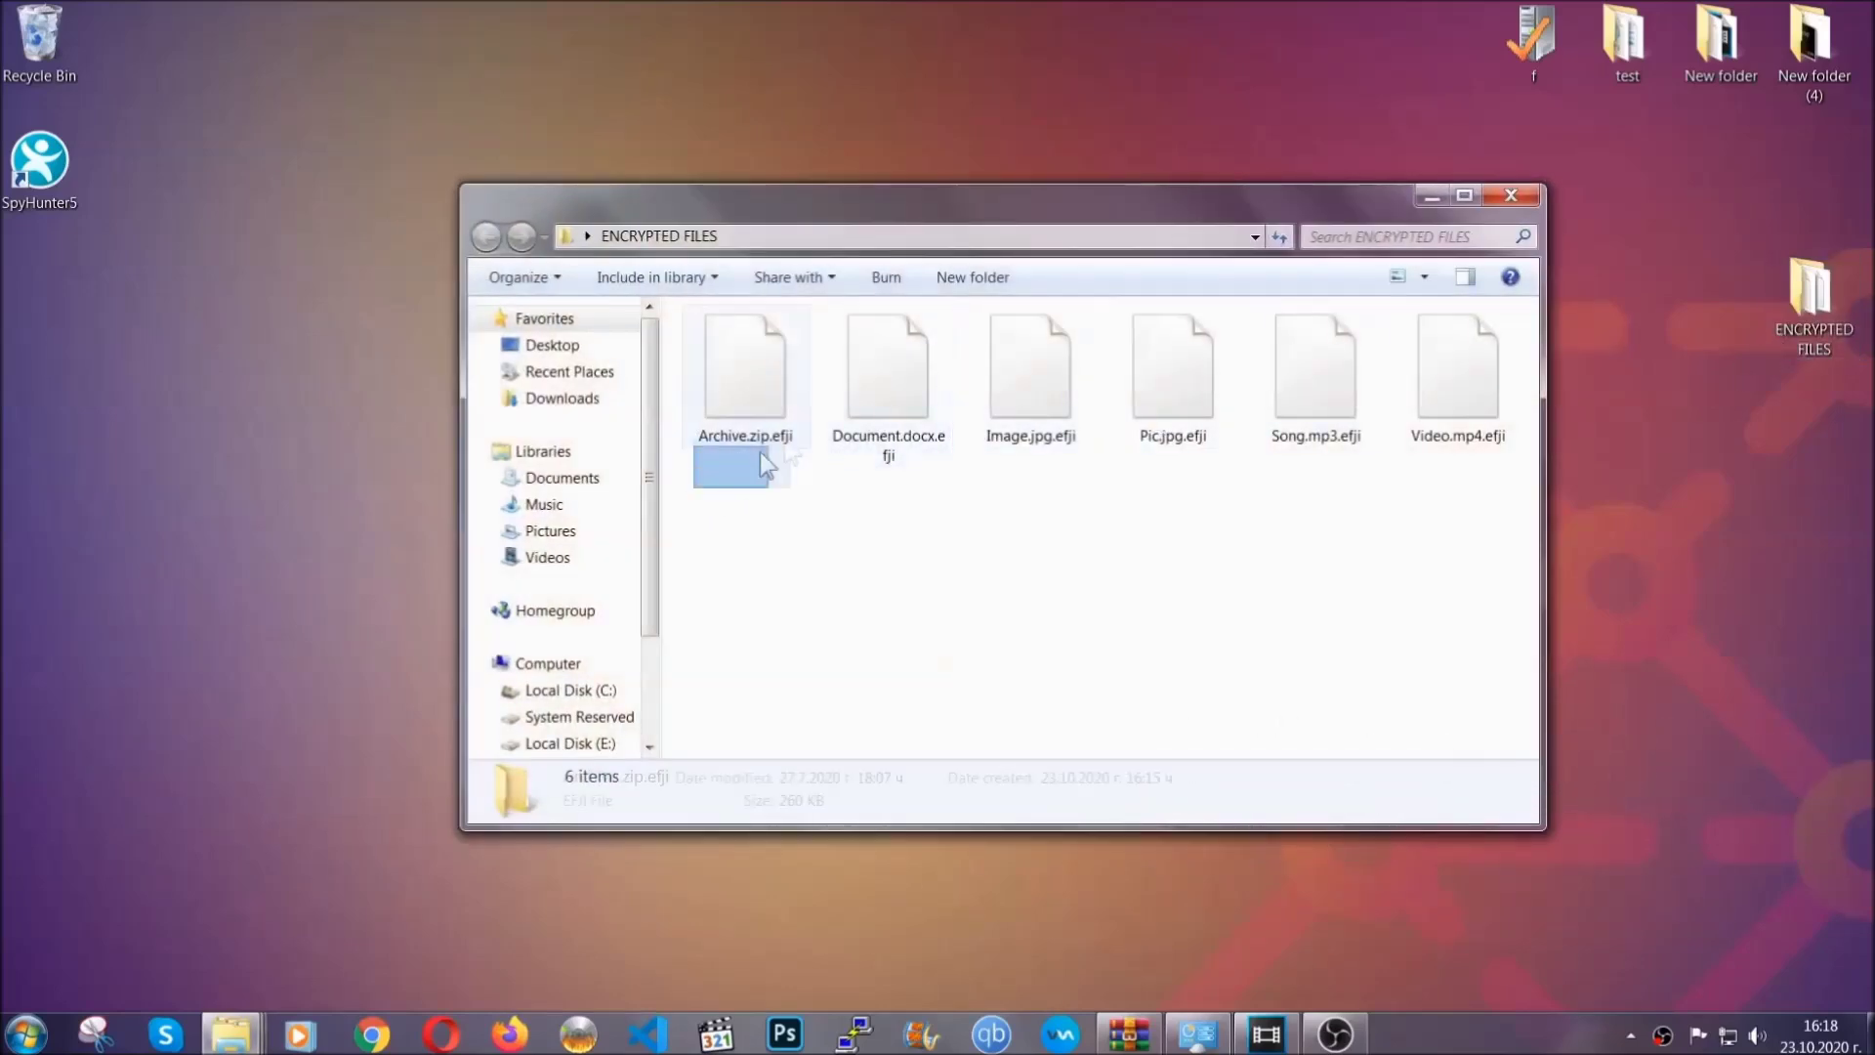
pyautogui.moveTo(760, 451); pyautogui.dragTo(1467, 348)
pyautogui.rightClick(1466, 347)
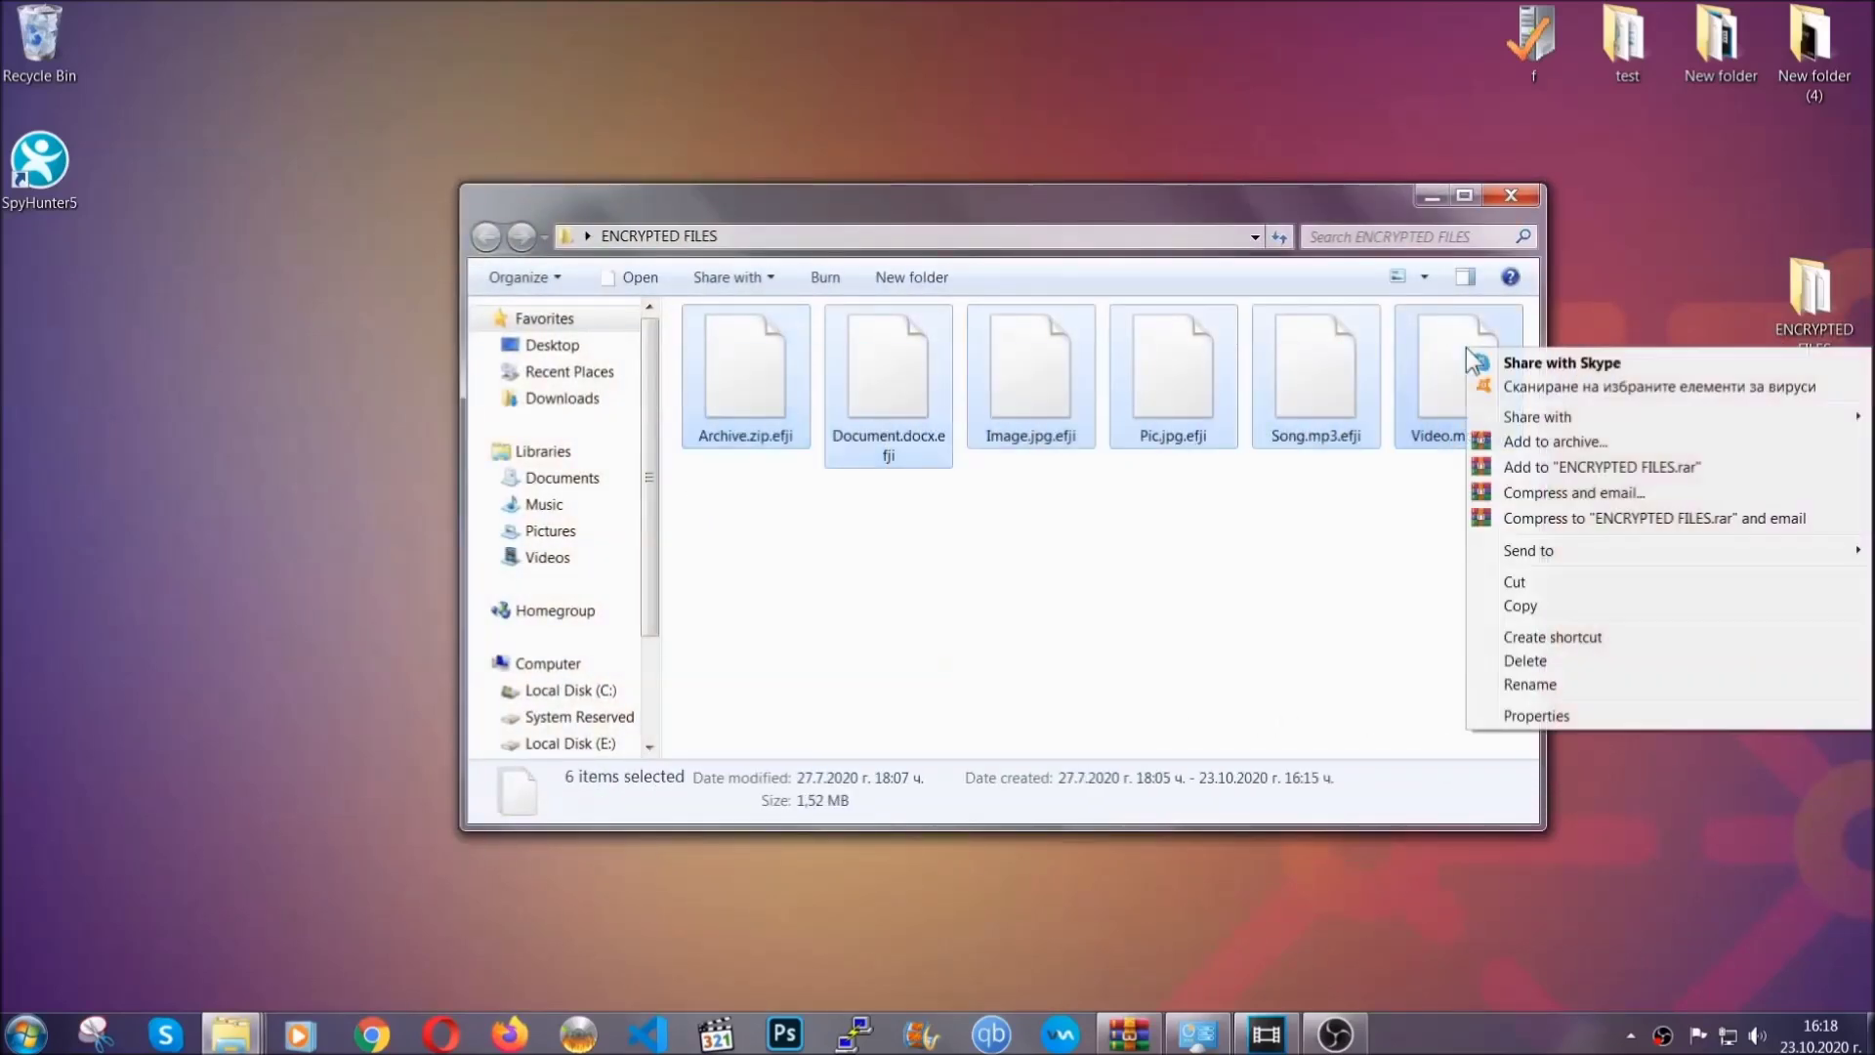
pyautogui.click(1518, 607)
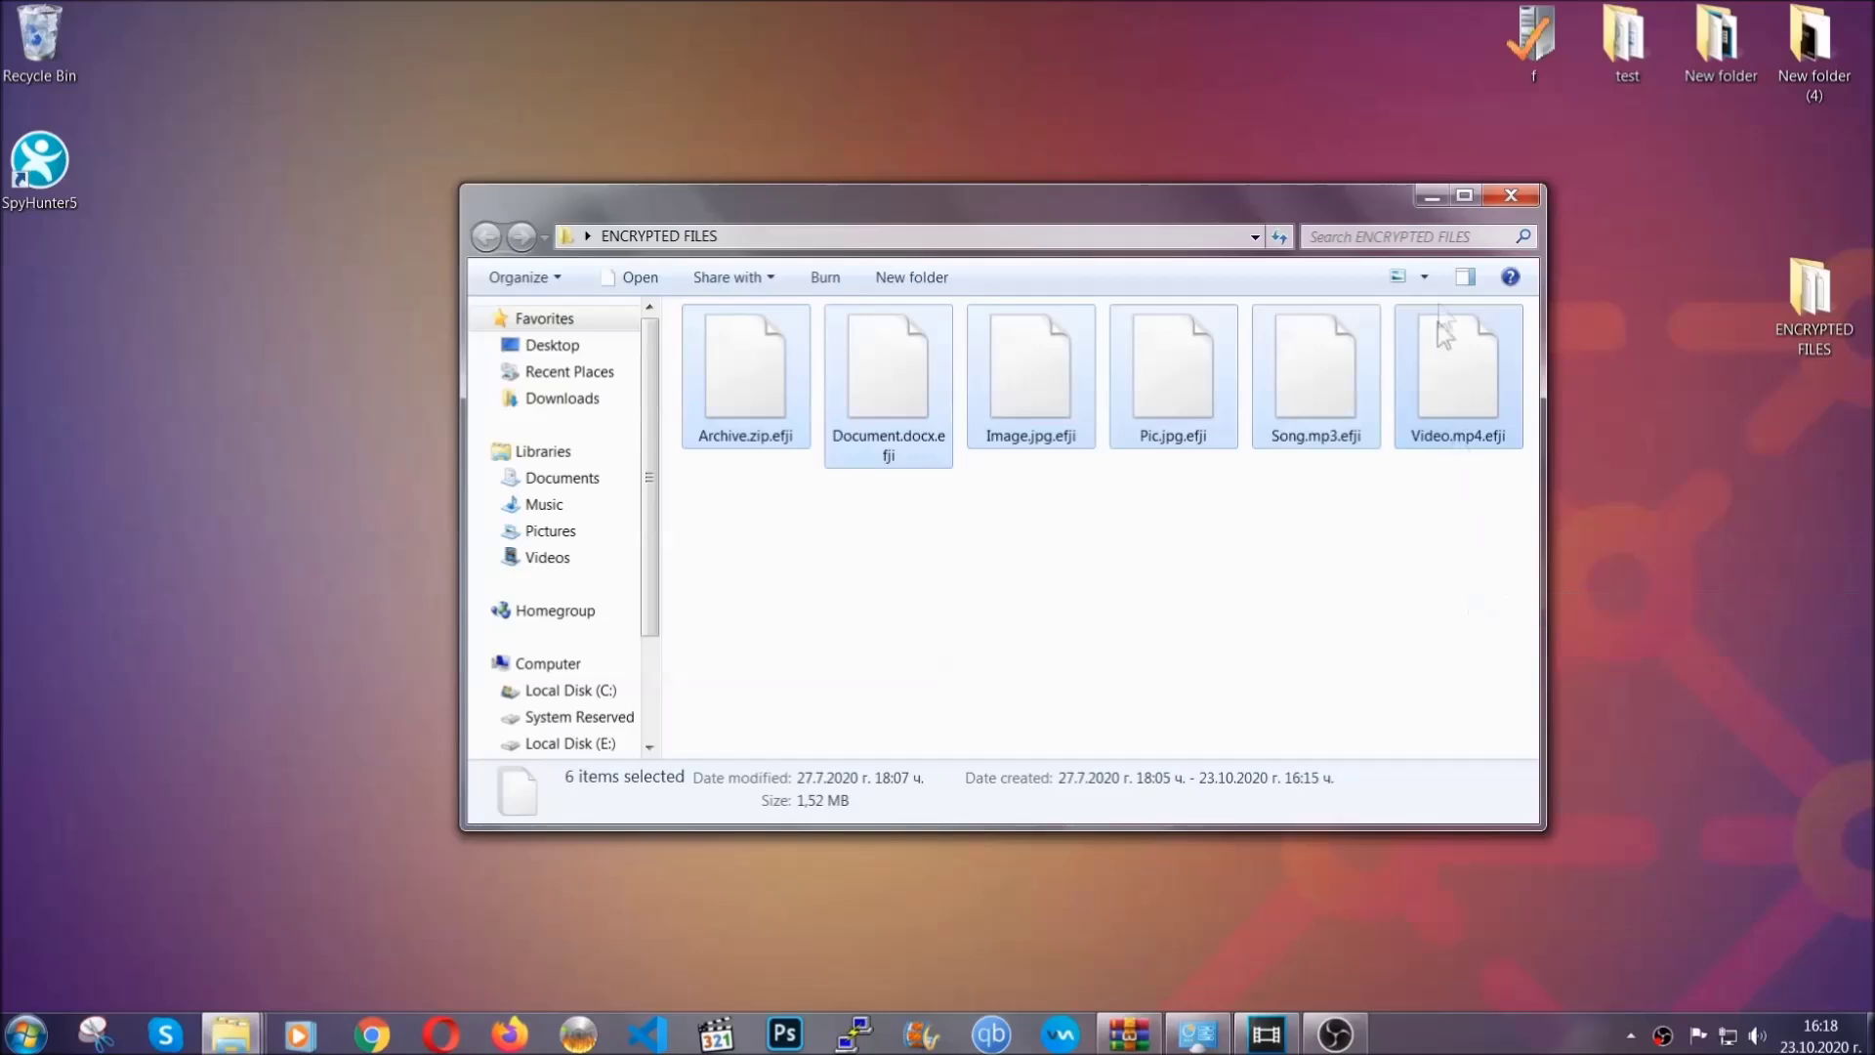
pyautogui.click(1431, 198)
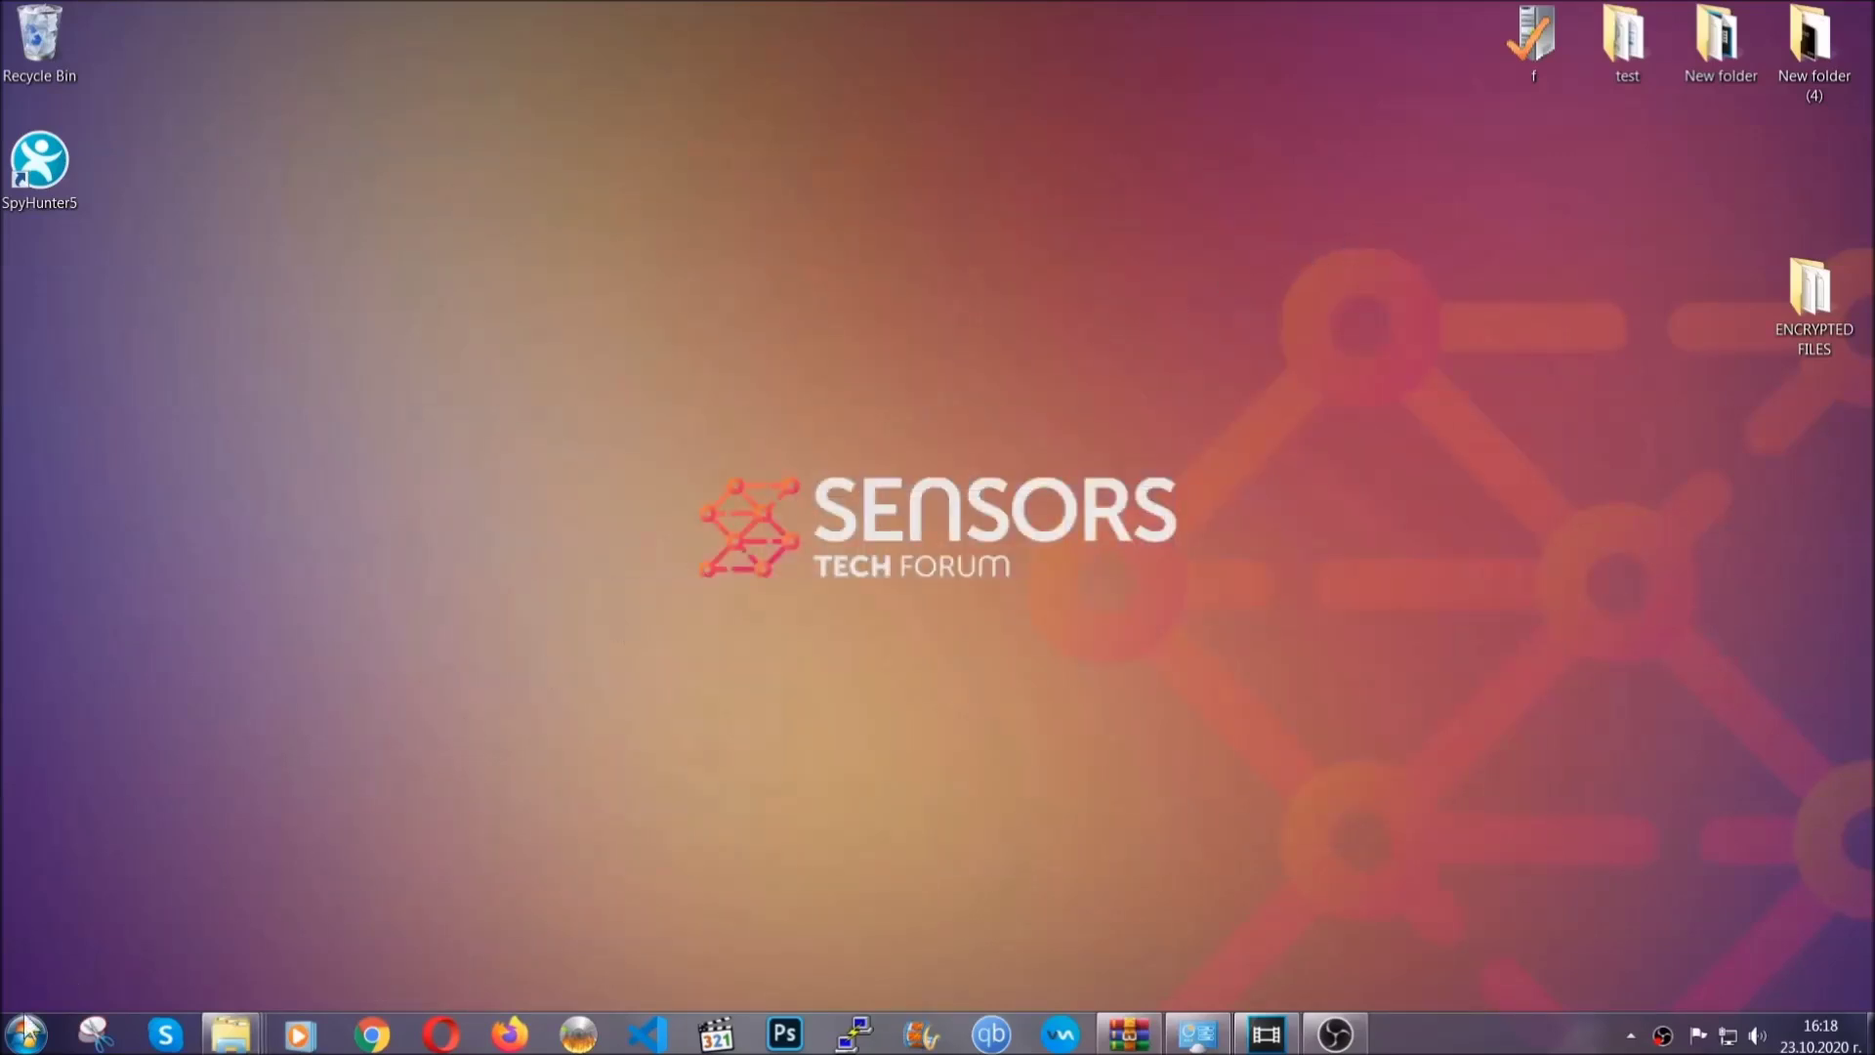
# Paste the six files onto FLASH DRIVE (H:) and close the Explorer window.
pyautogui.click(26, 1033)
pyautogui.click(355, 734)
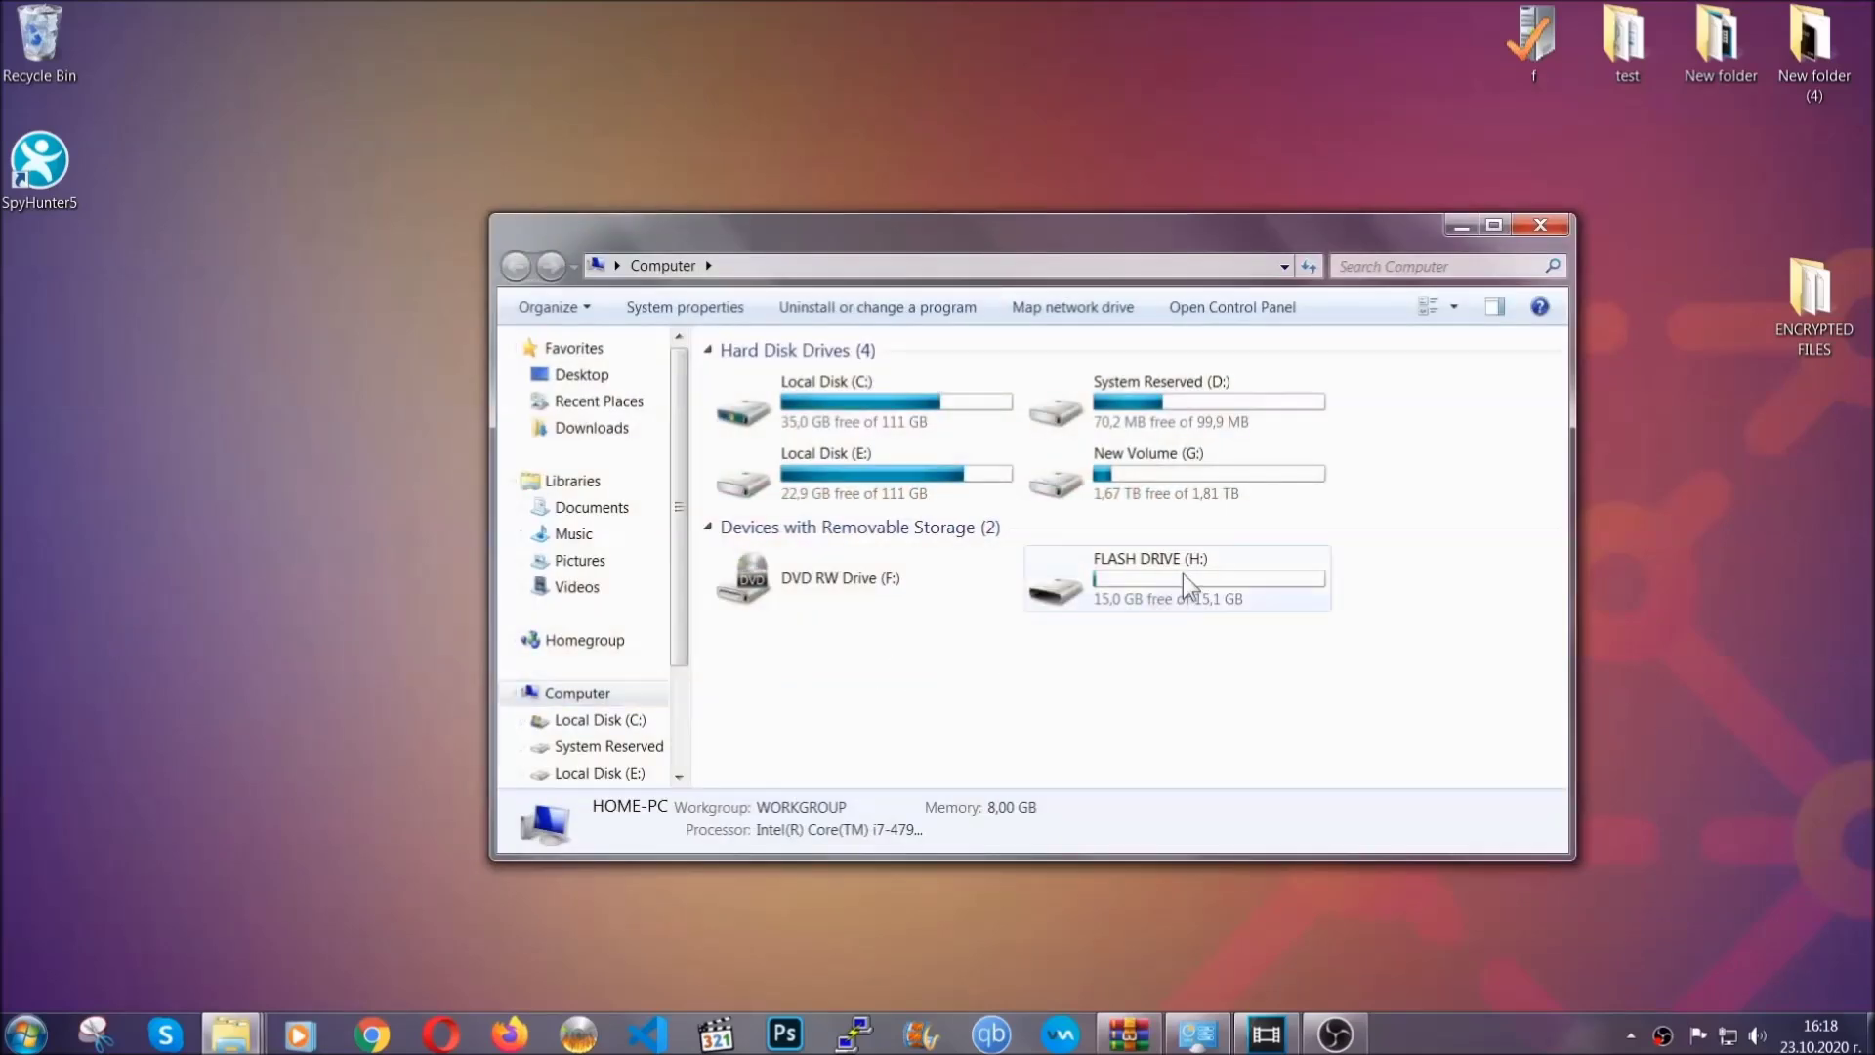
pyautogui.doubleClick(1181, 572)
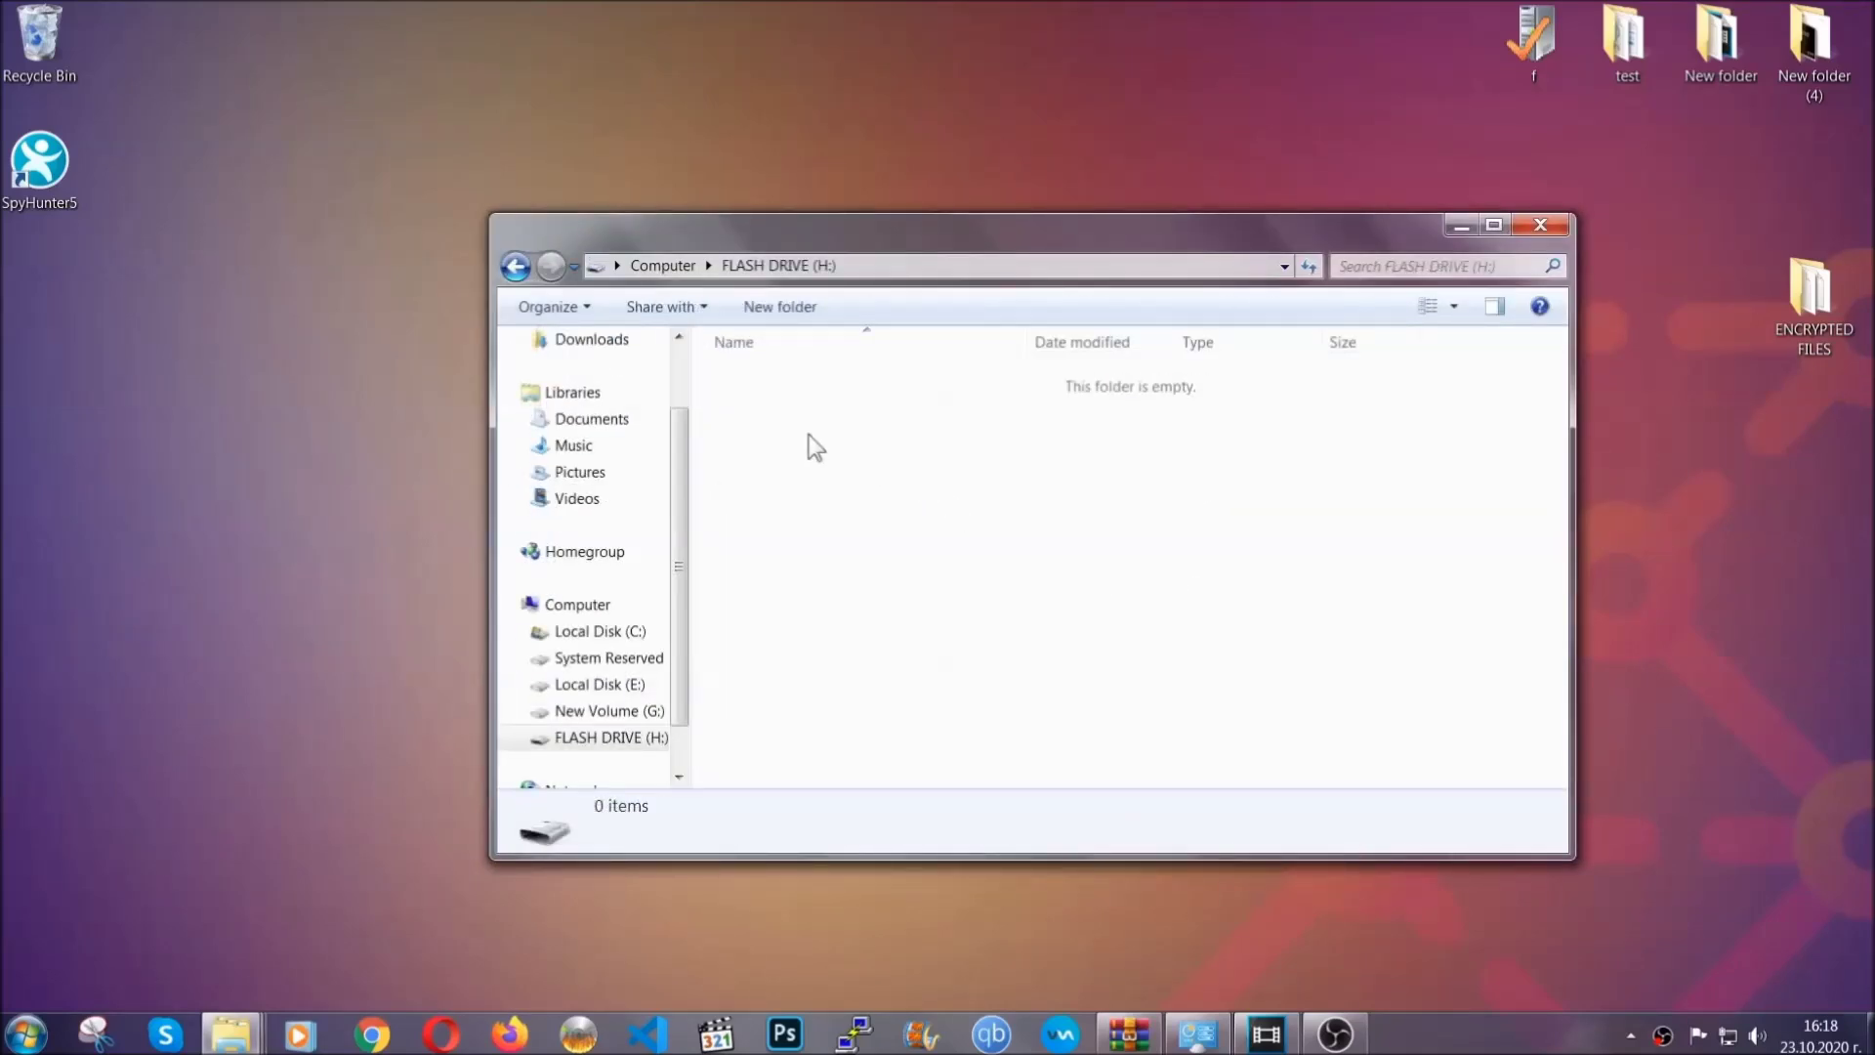
pyautogui.rightClick(808, 436)
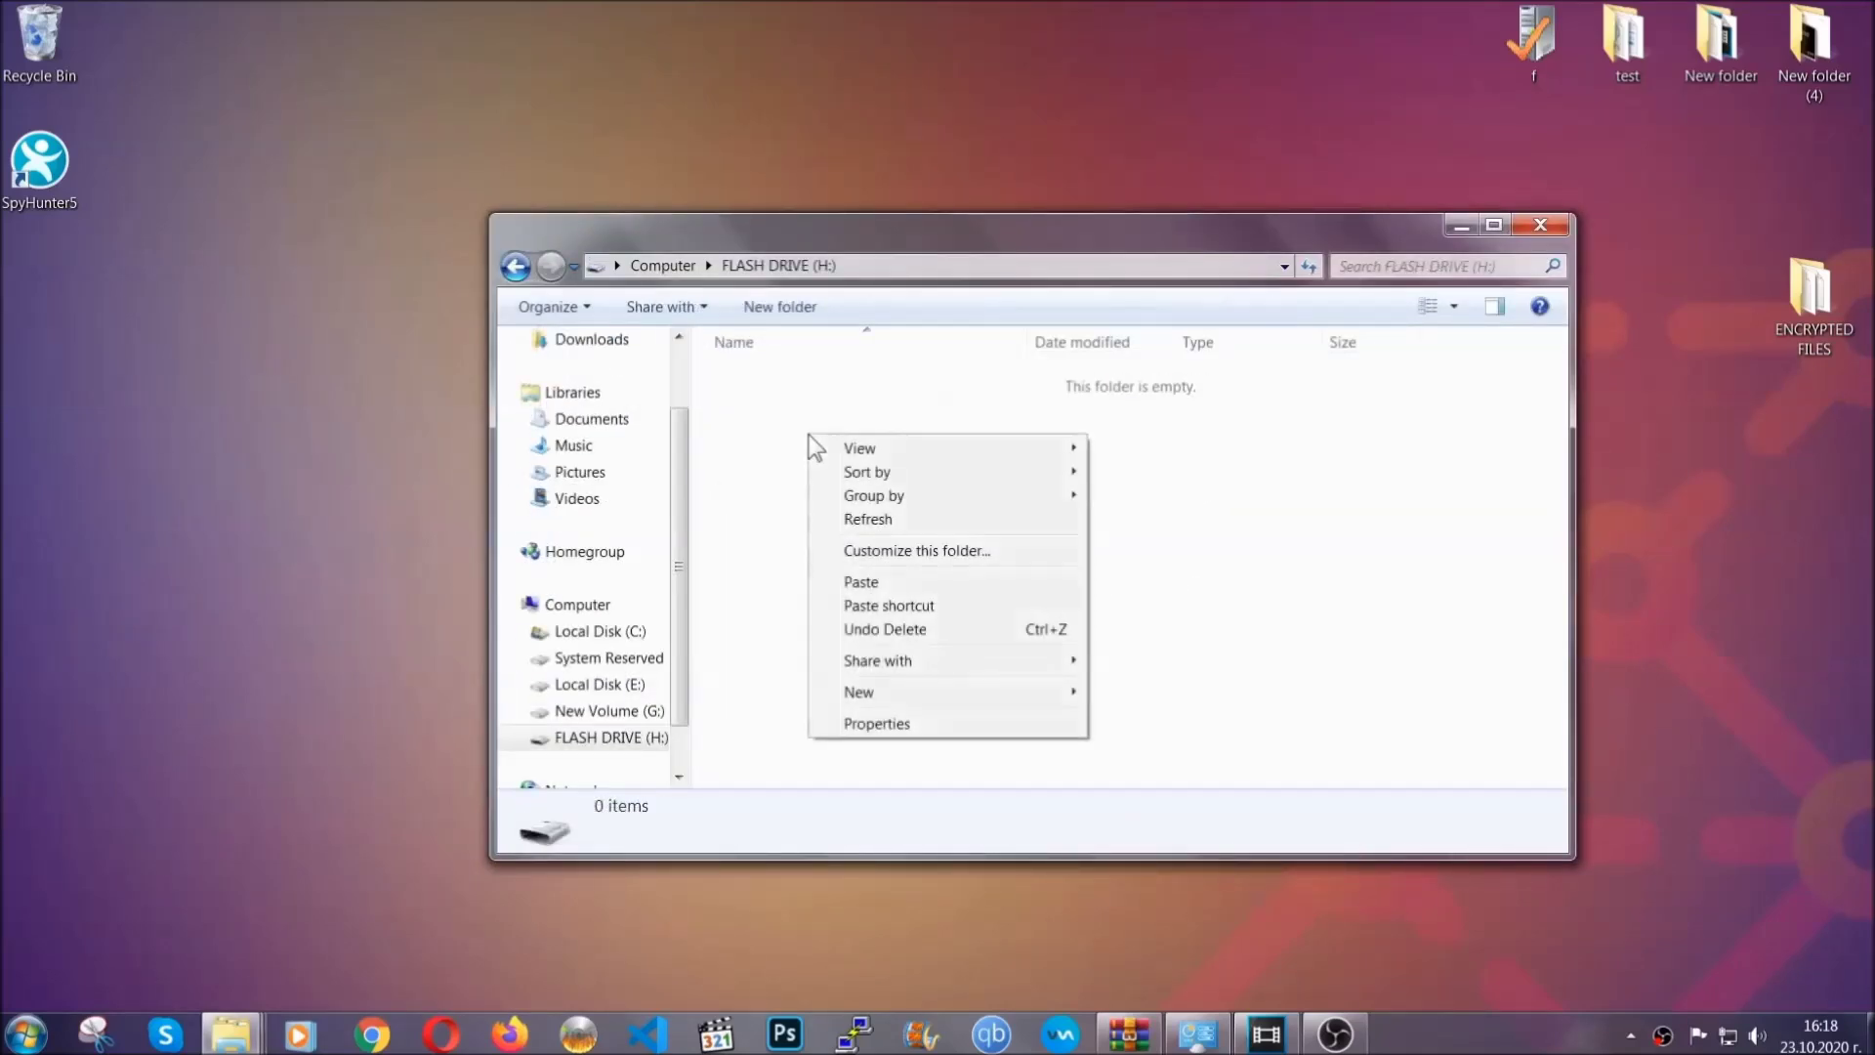
pyautogui.click(861, 581)
pyautogui.click(854, 583)
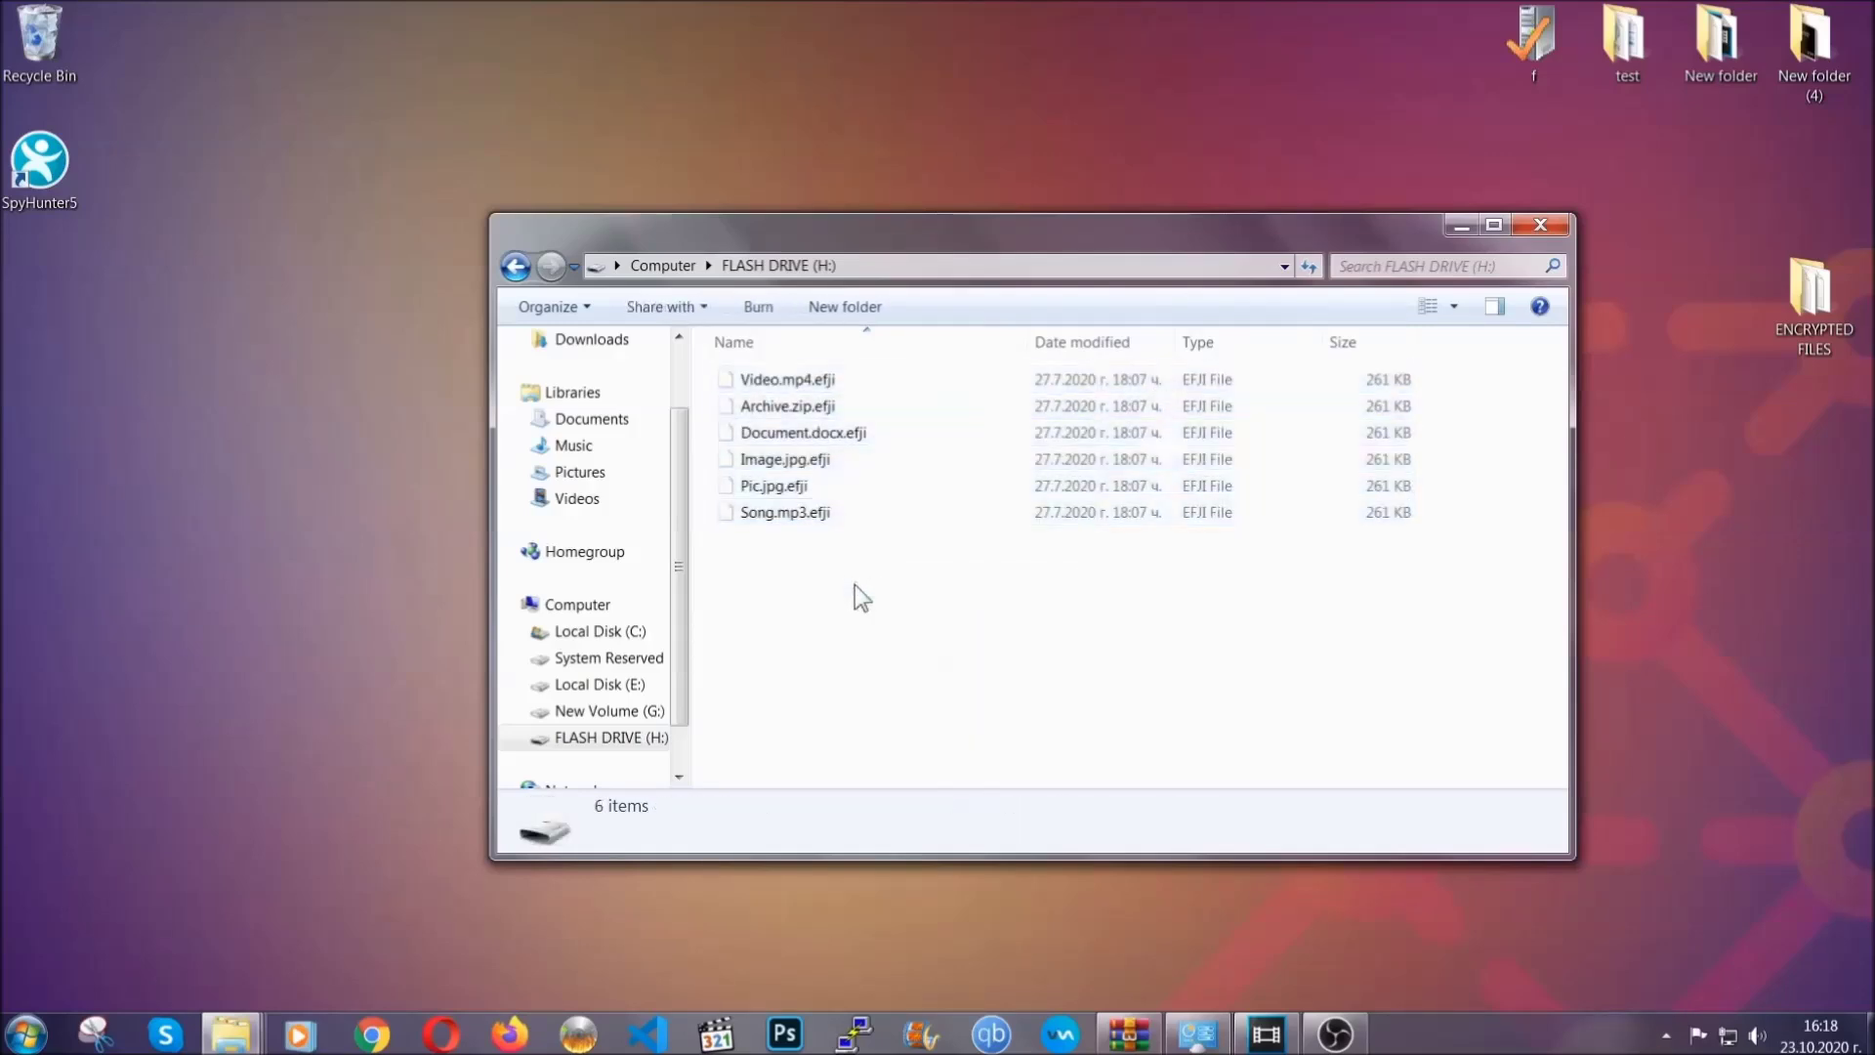
pyautogui.click(1541, 225)
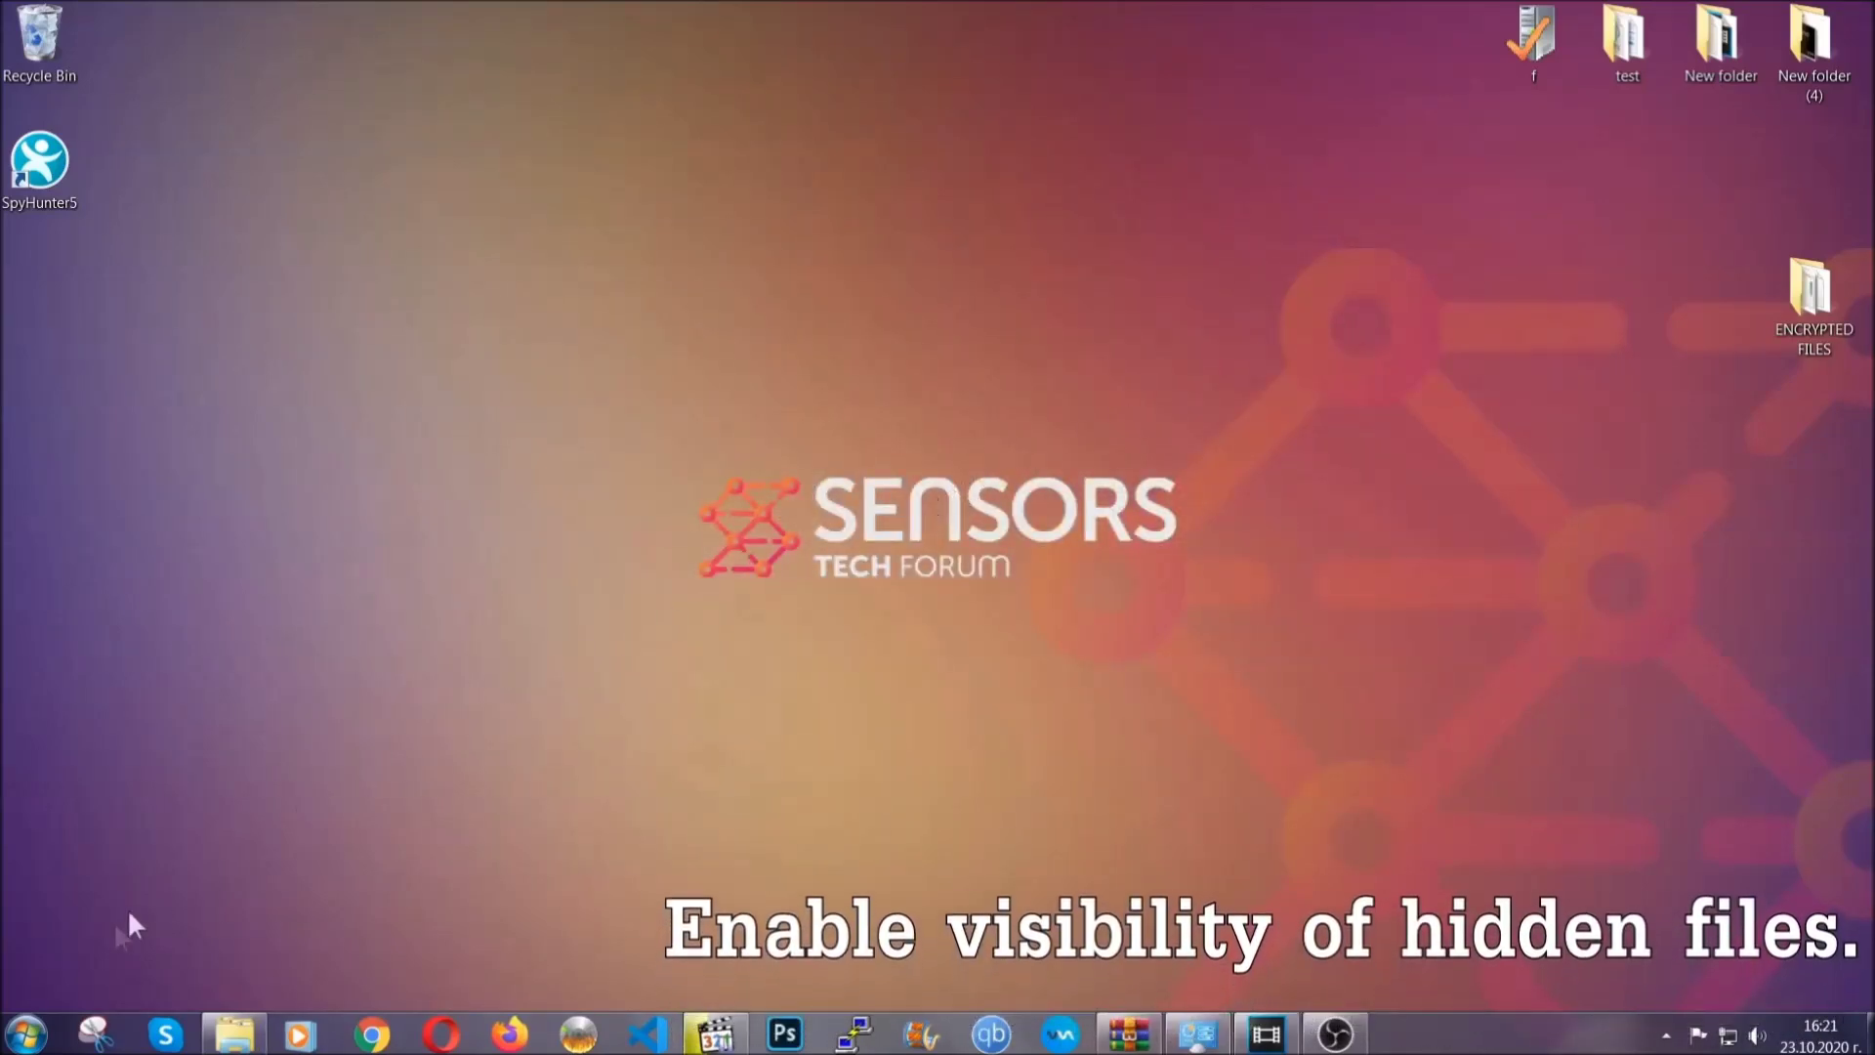
# Search Start for 'show hidden files and folders' and enable Show hidden files, folders, and drives.
pyautogui.click(27, 1033)
pyautogui.click(76, 975)
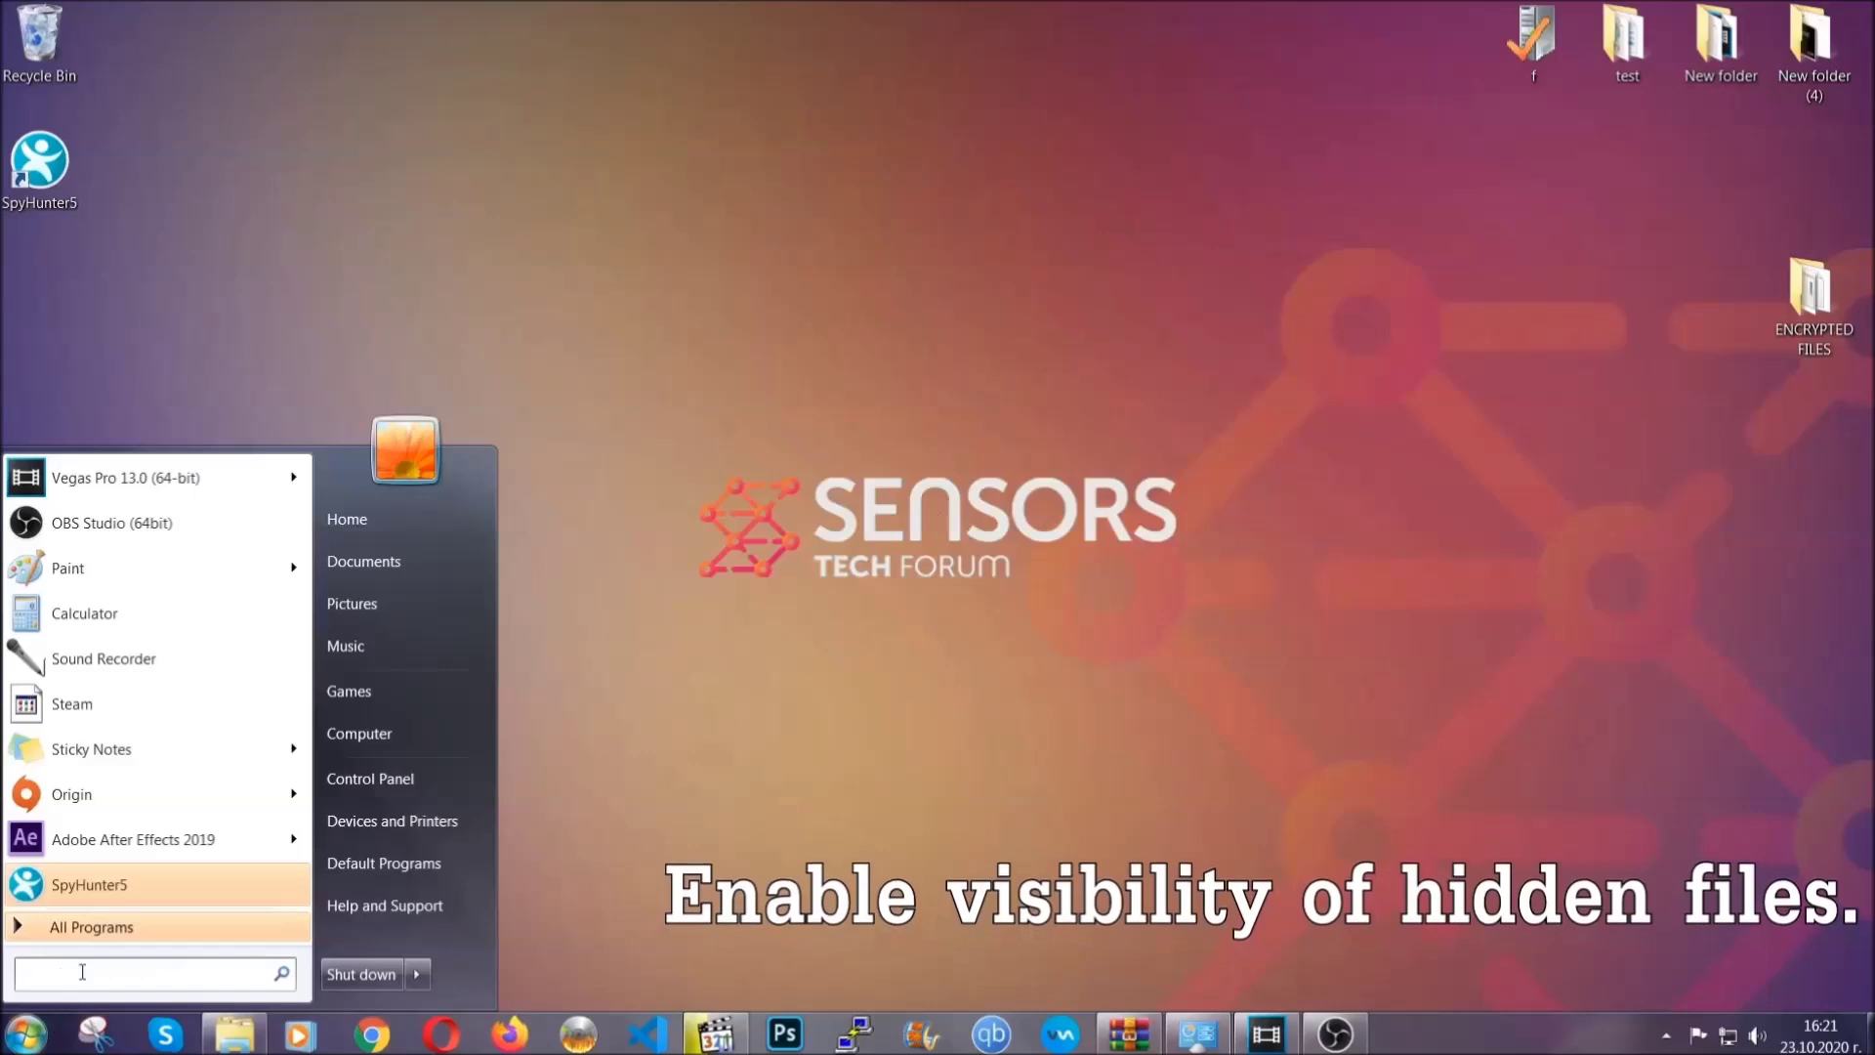
pyautogui.write('s')
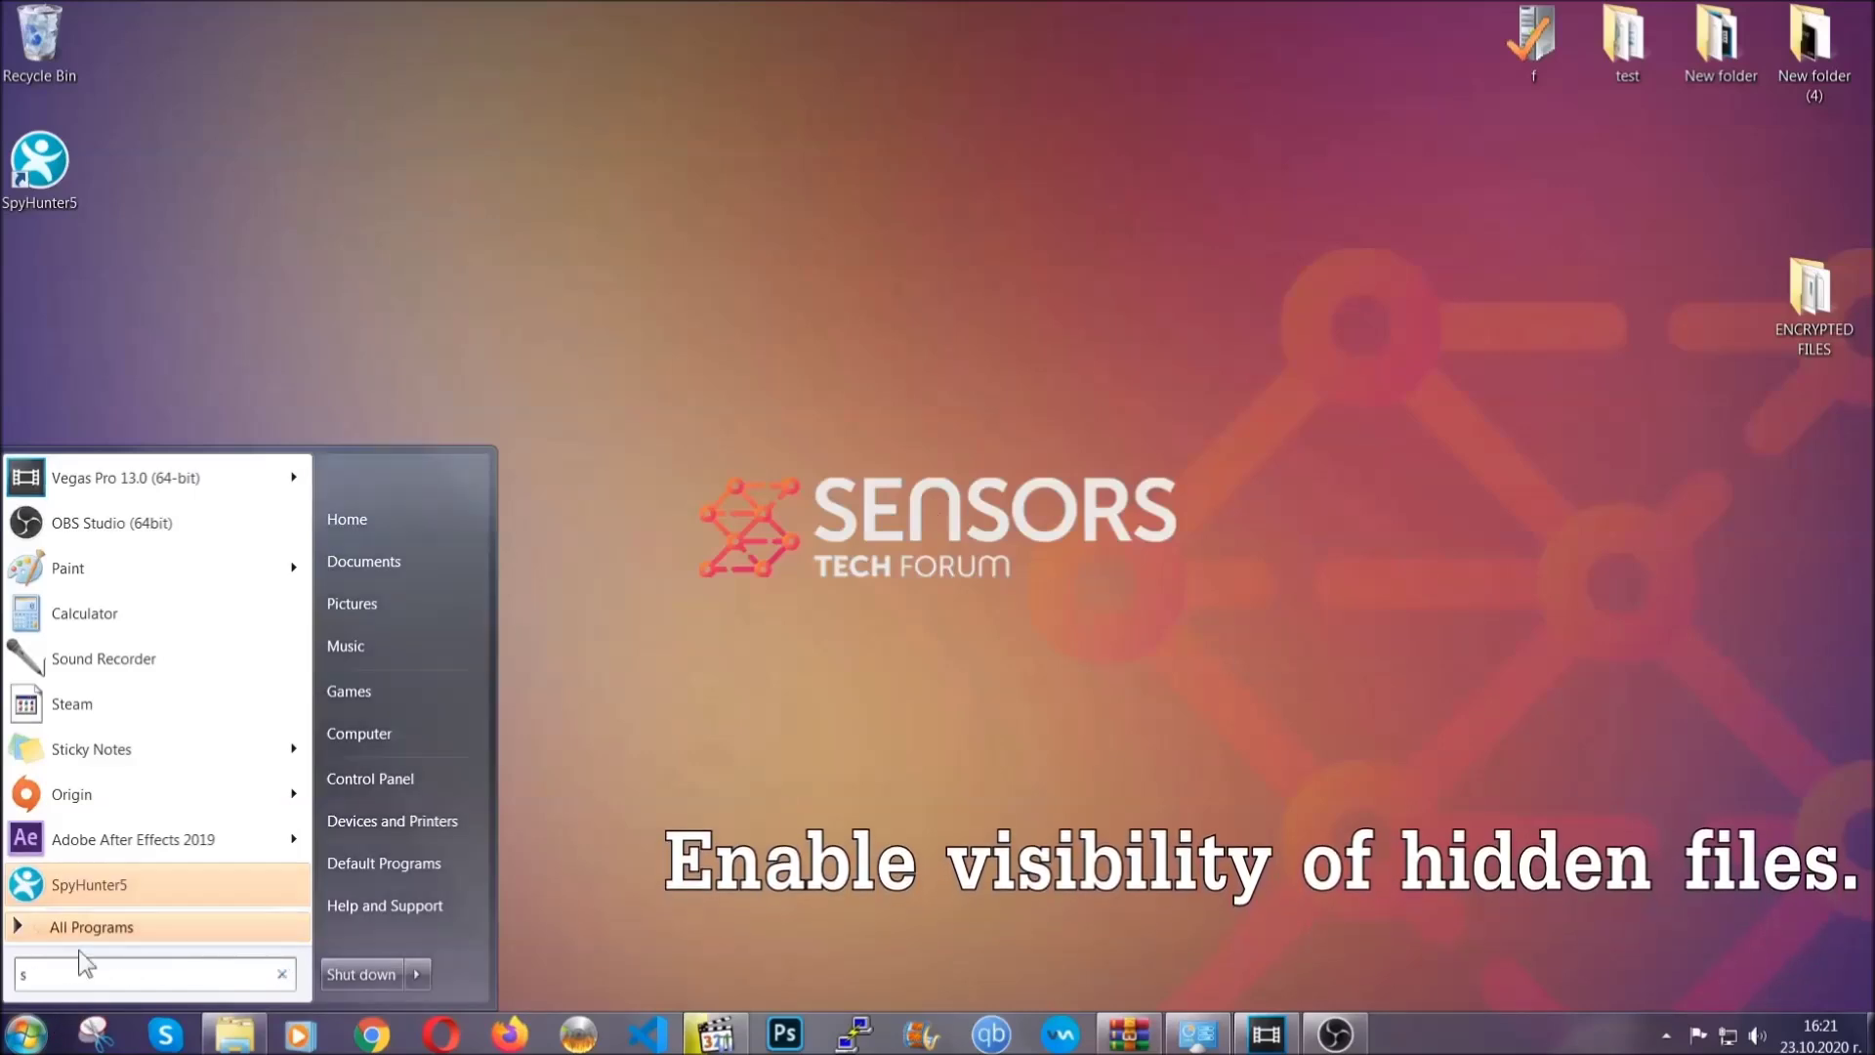
pyautogui.write('how')
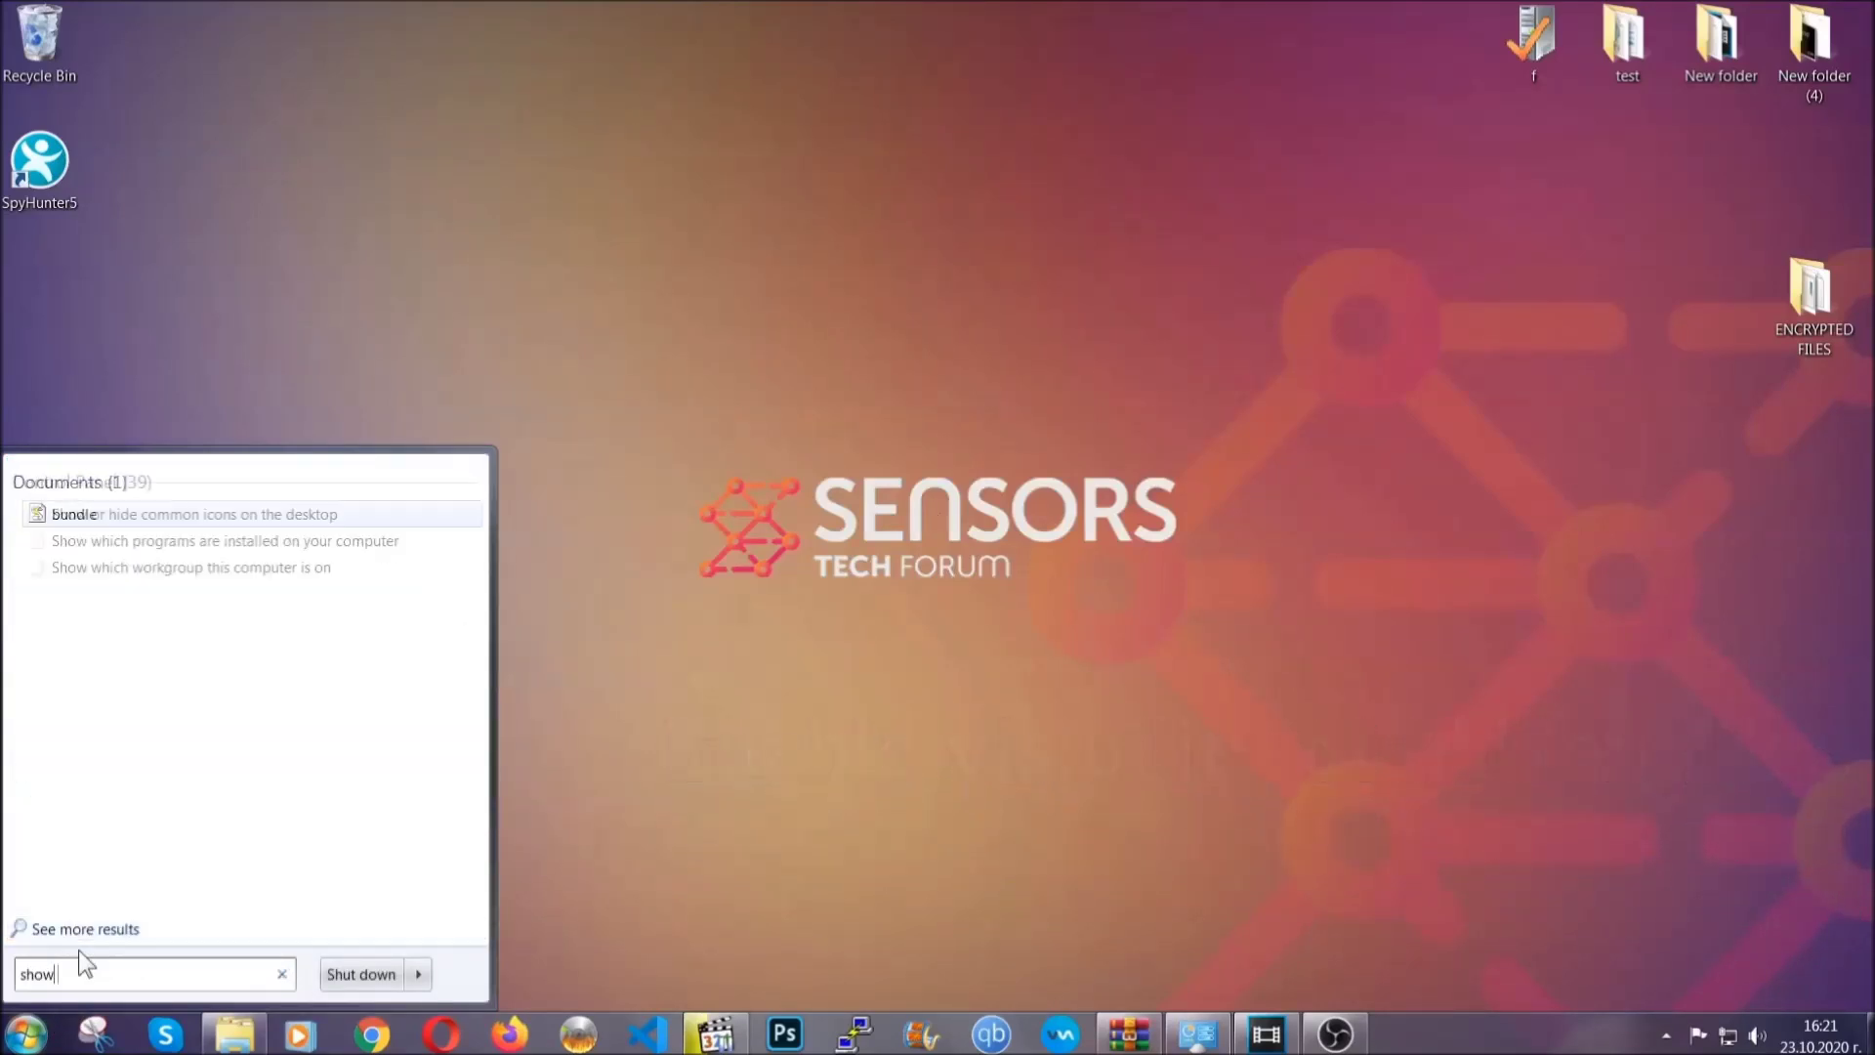
pyautogui.write(' hidden files and folders')
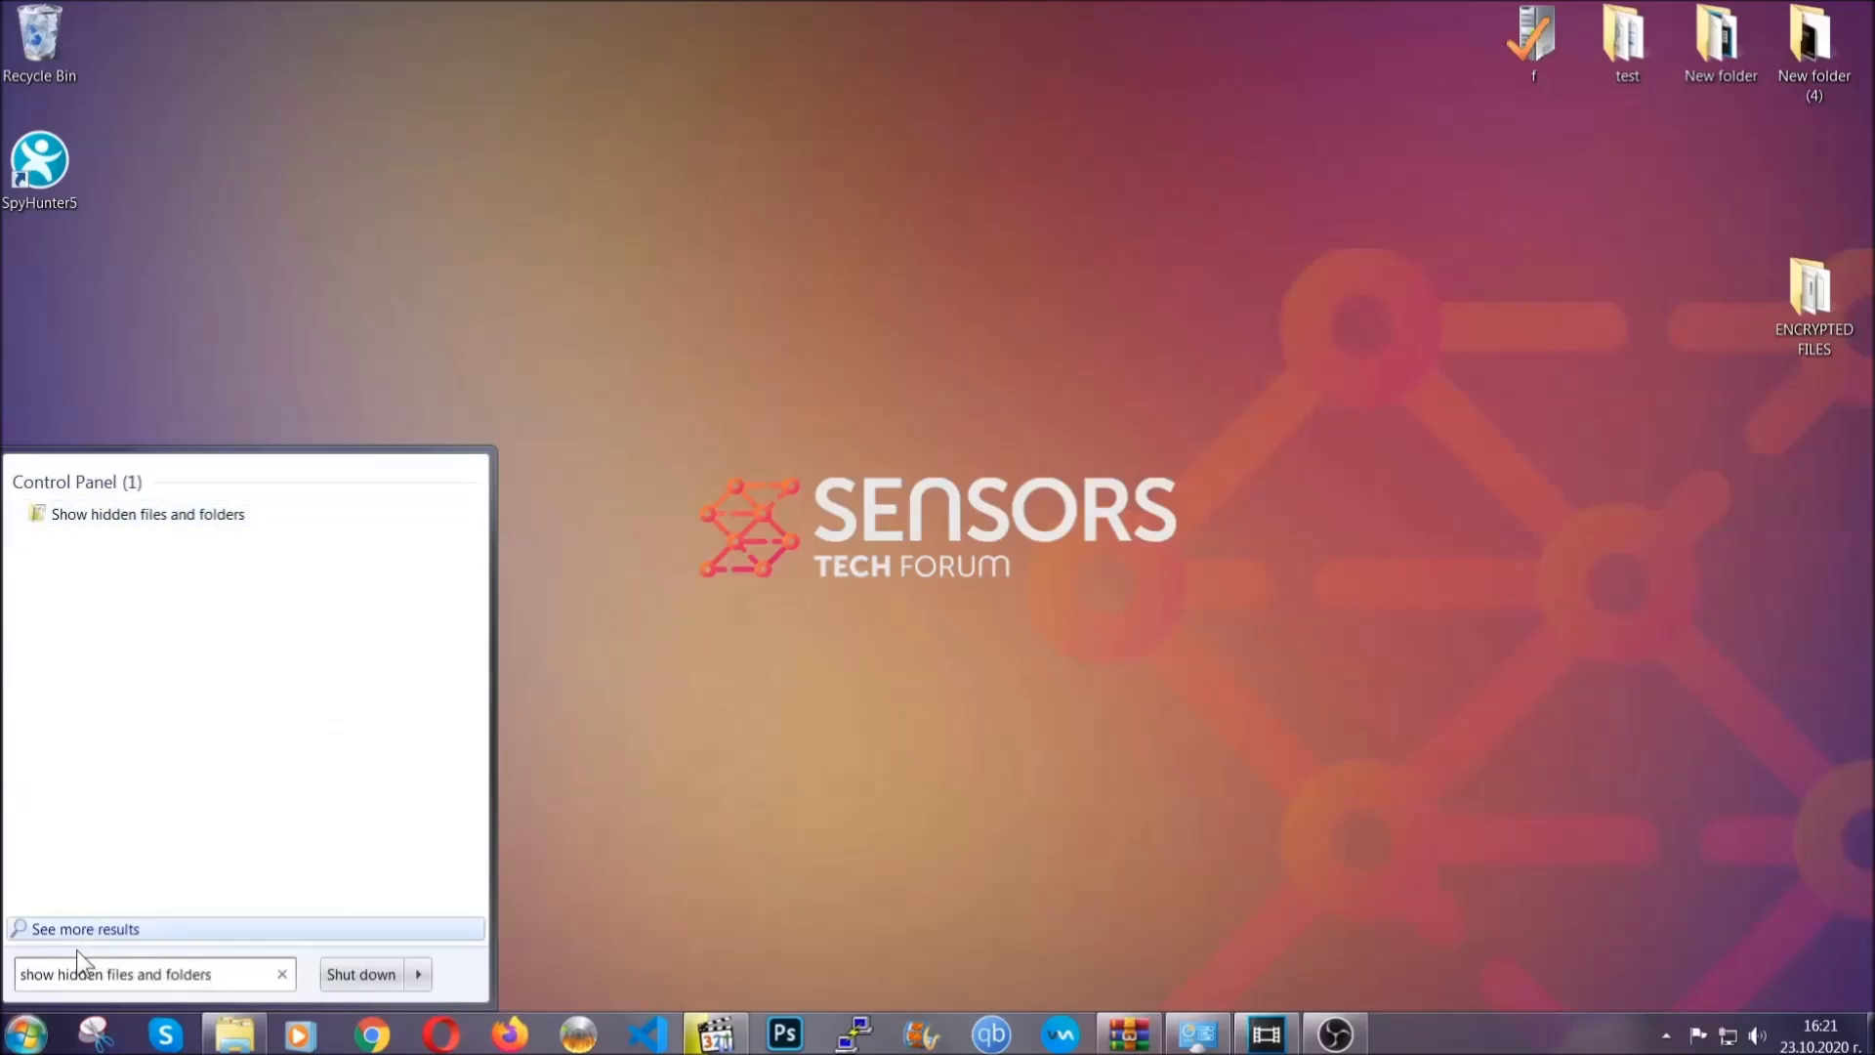
pyautogui.click(220, 518)
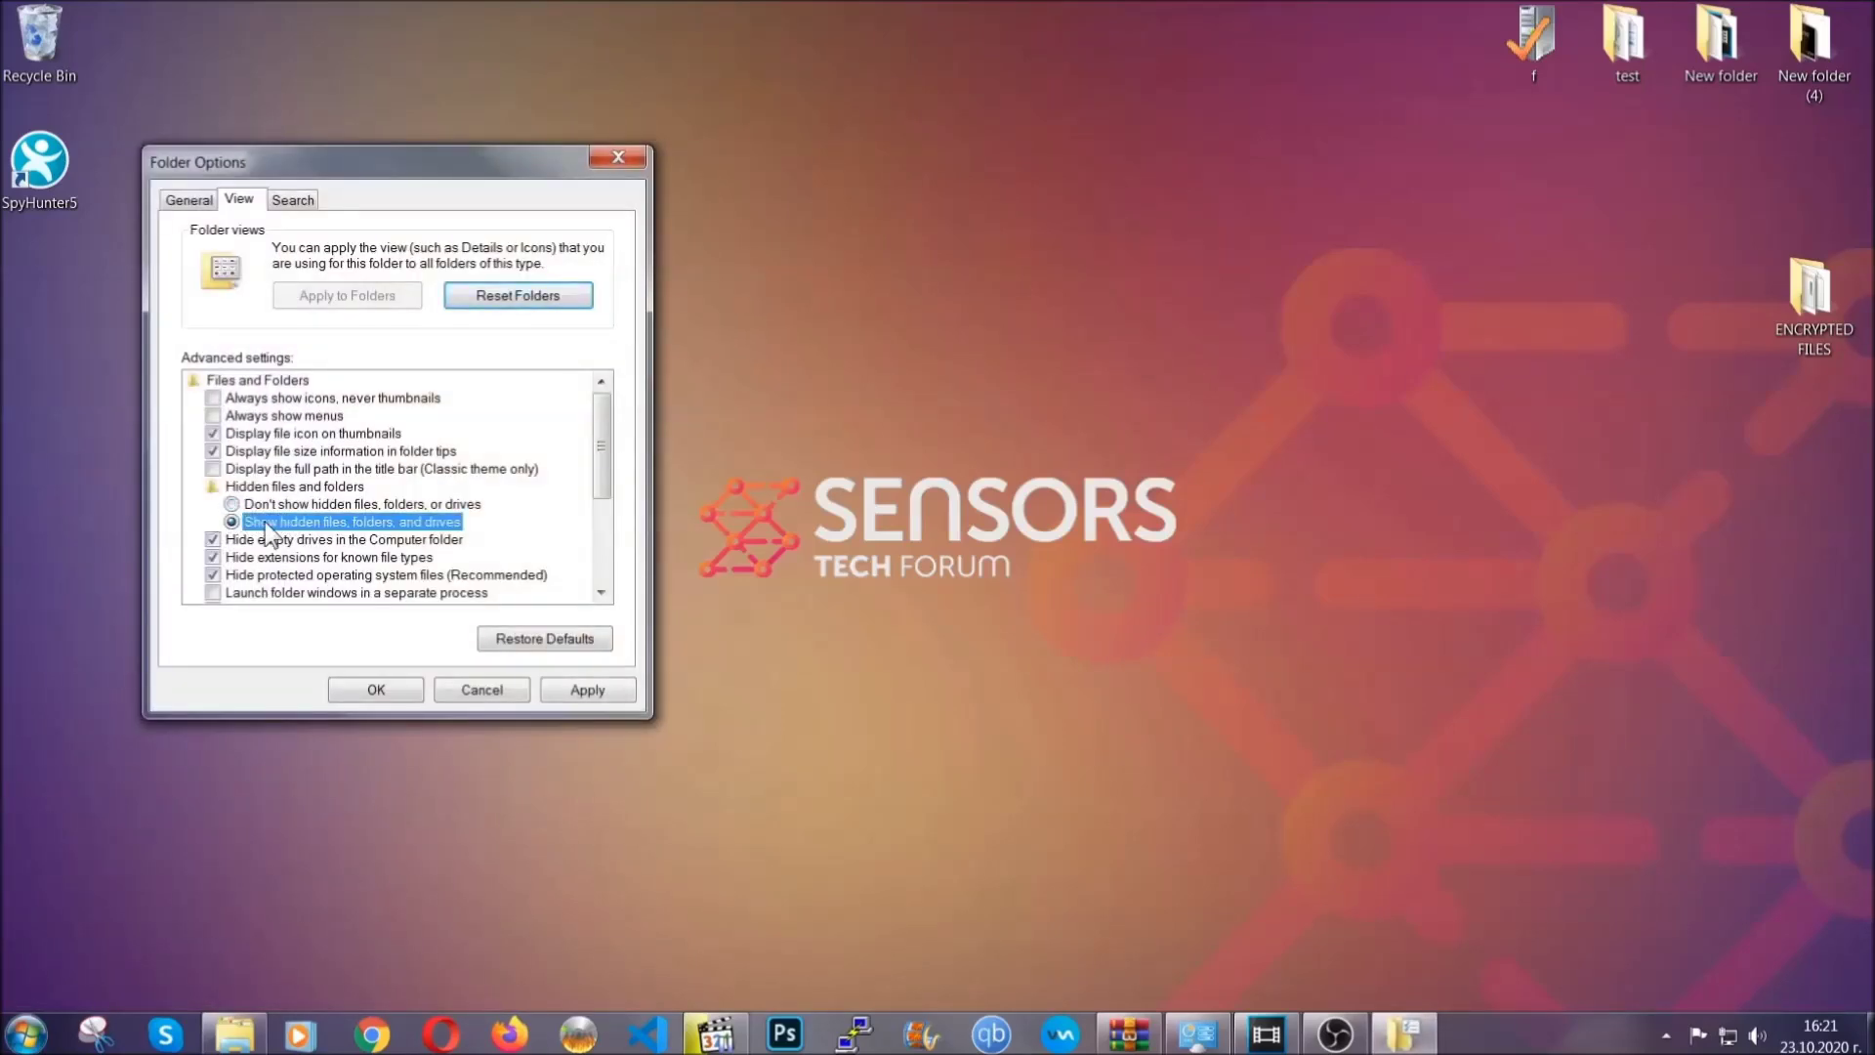
pyautogui.click(580, 696)
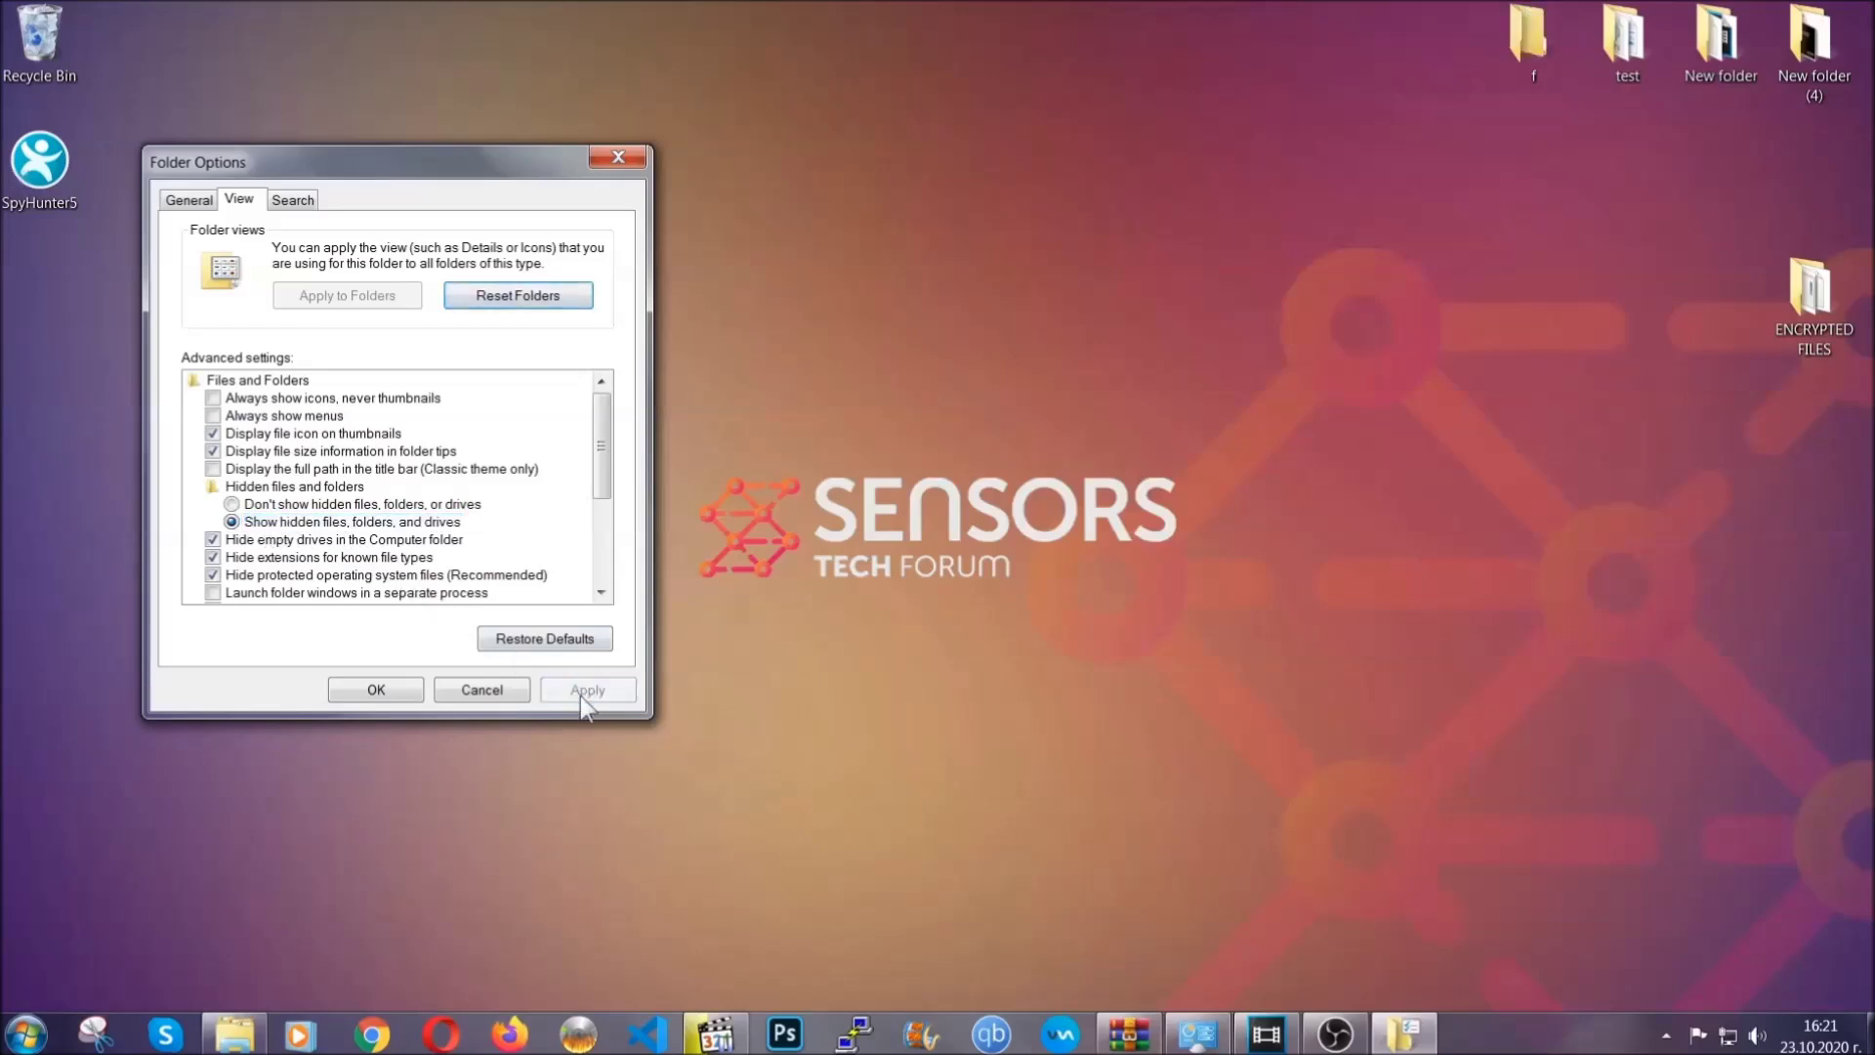
pyautogui.click(366, 689)
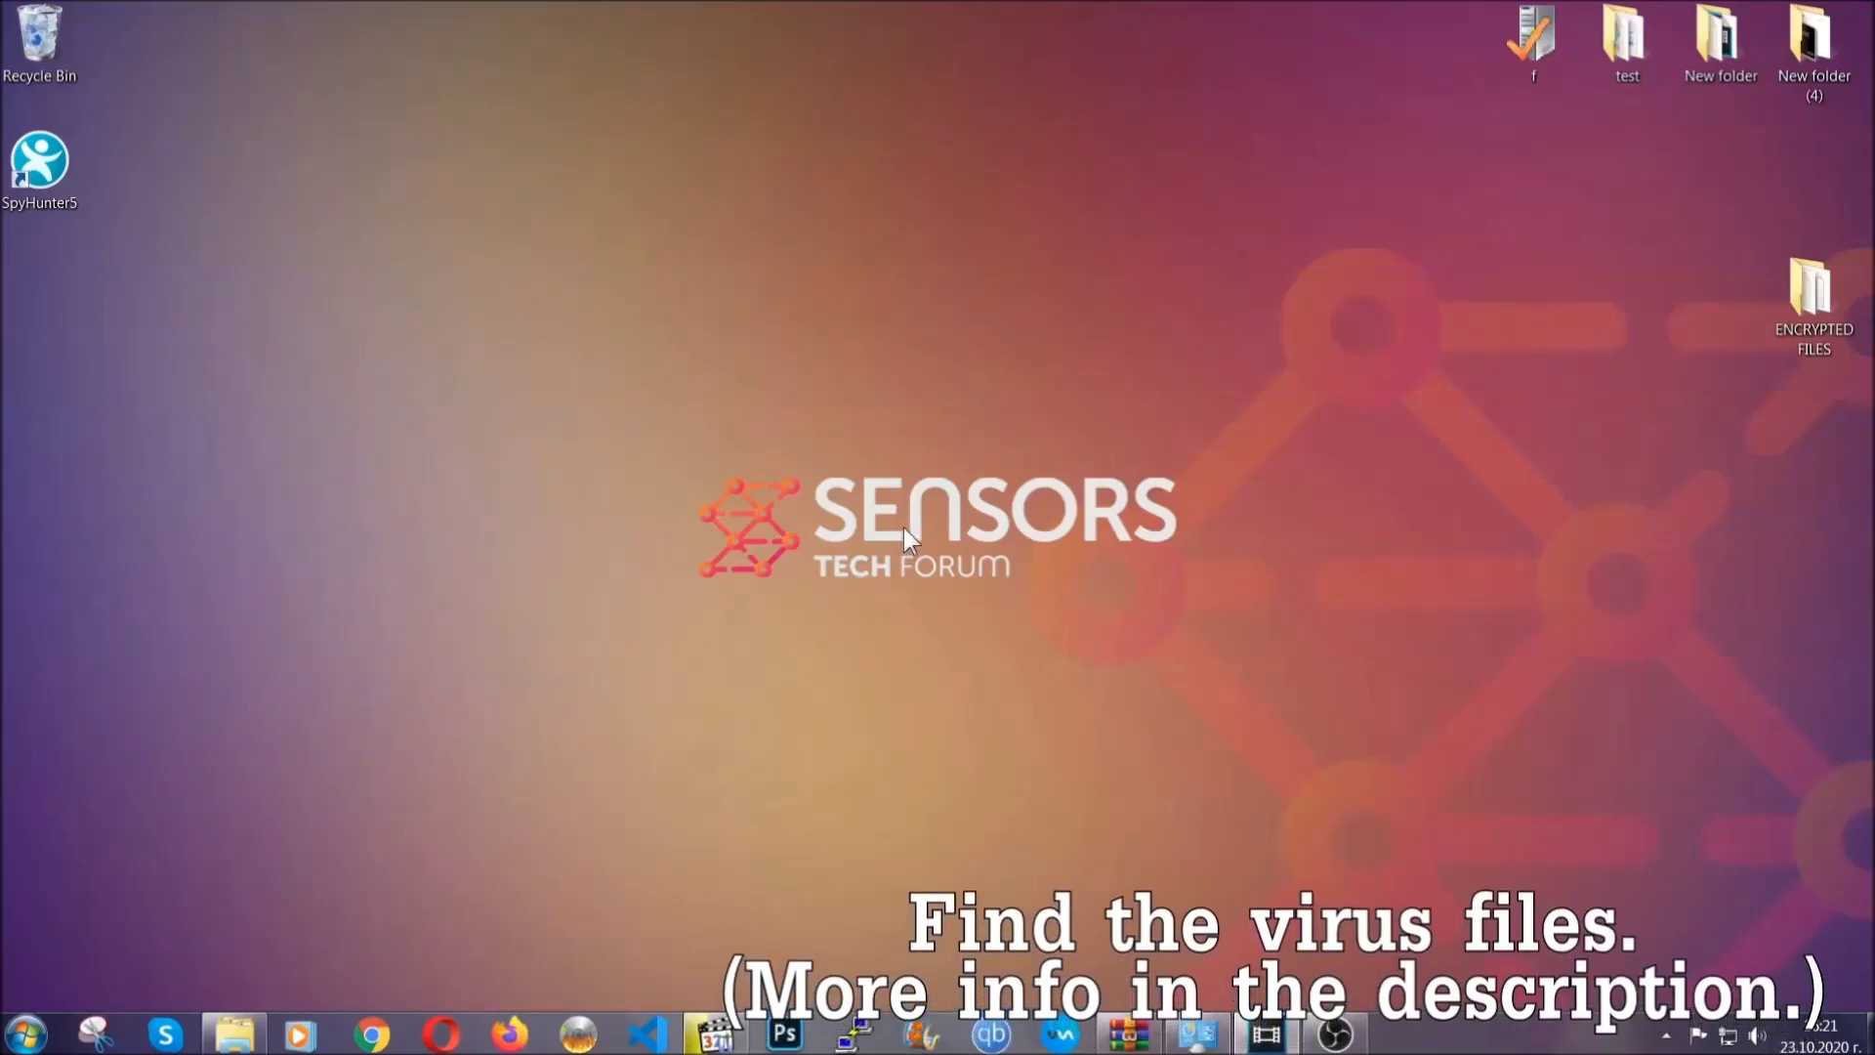
# Search the whole Computer for 'fileextension:exe Example Vir'.
pyautogui.click(26, 1033)
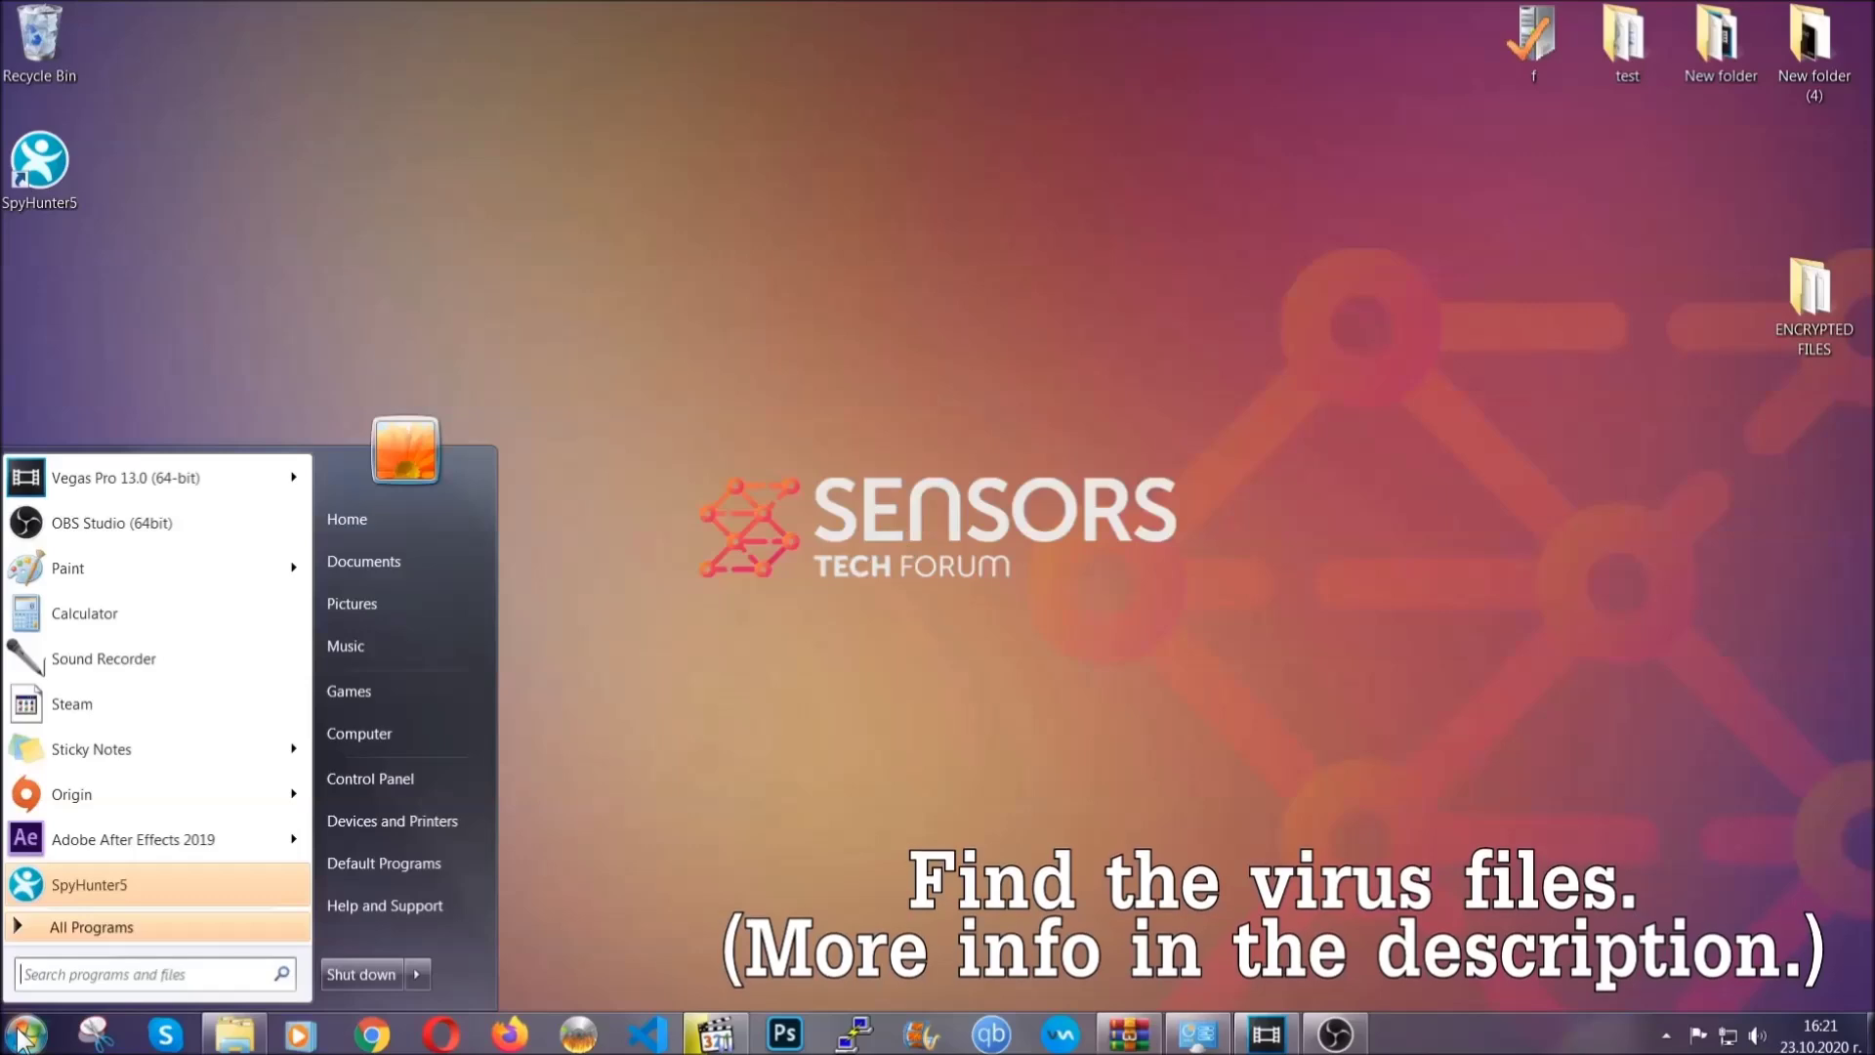
pyautogui.click(384, 730)
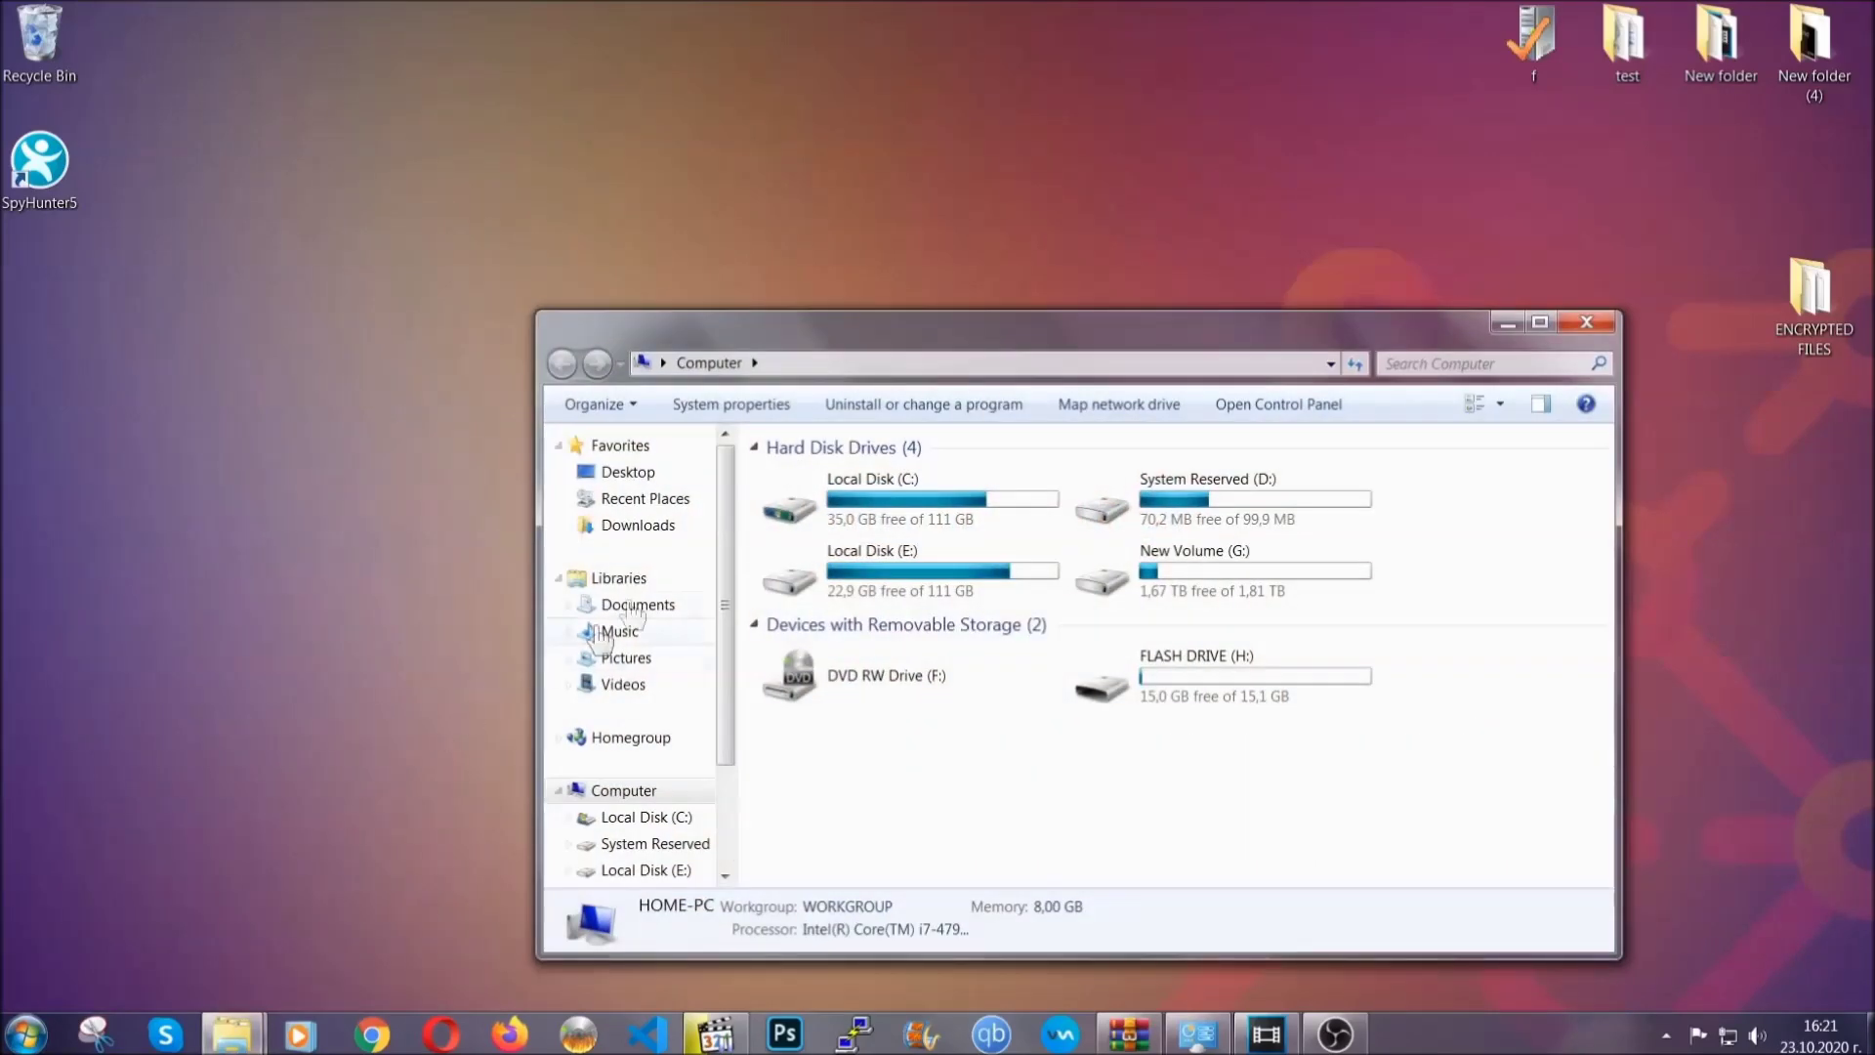
pyautogui.moveTo(1020, 343); pyautogui.dragTo(897, 260)
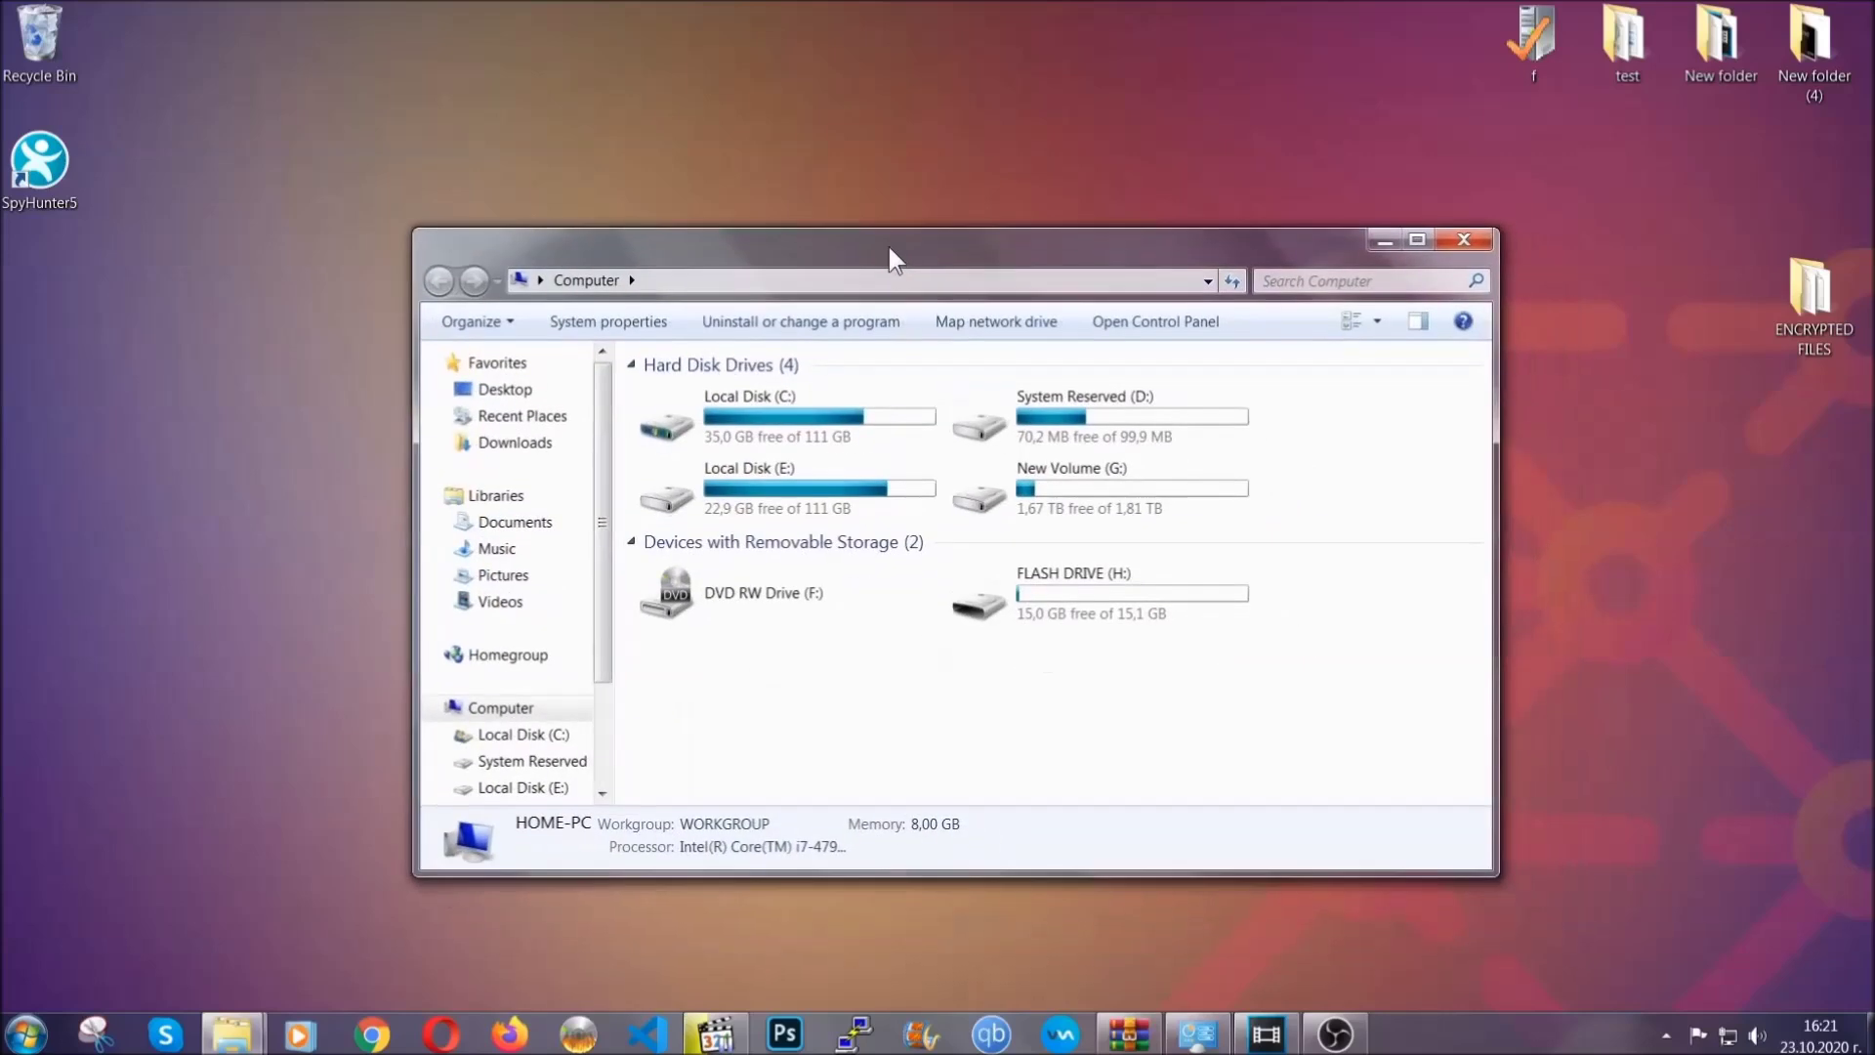
pyautogui.click(1275, 281)
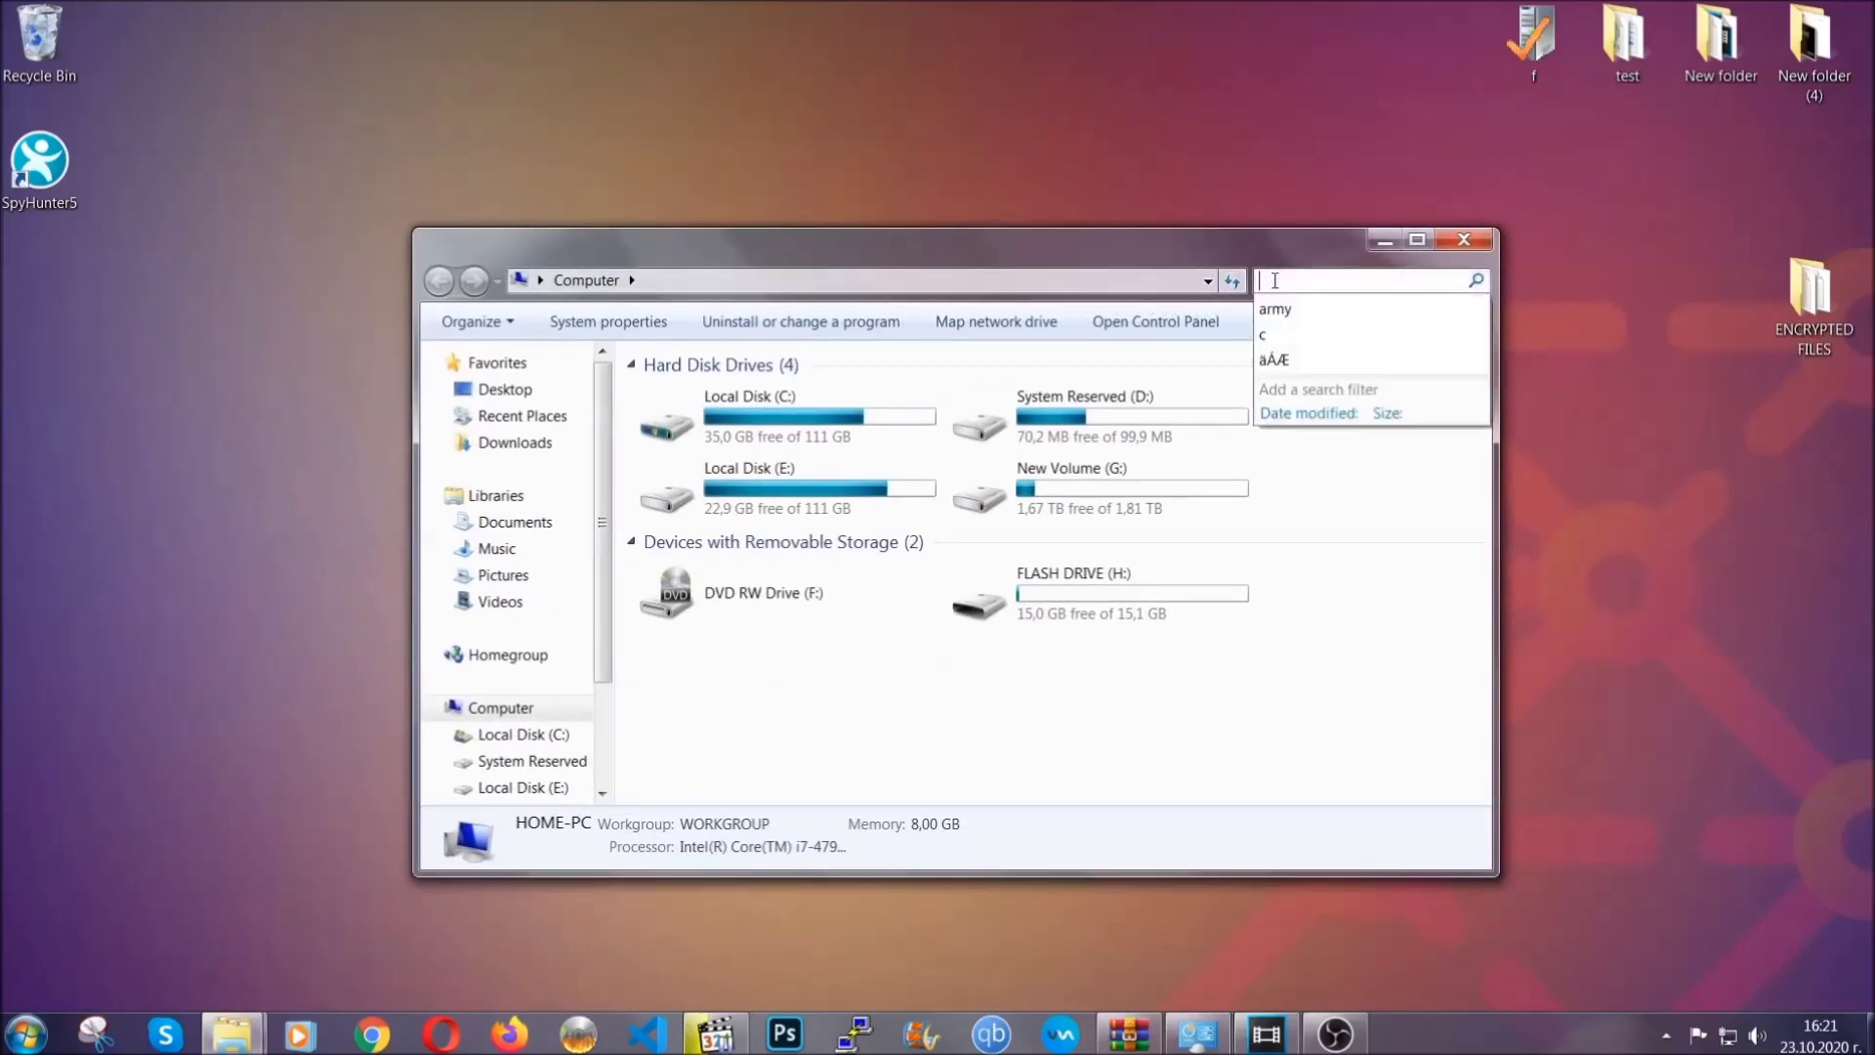
pyautogui.write('fileextension')
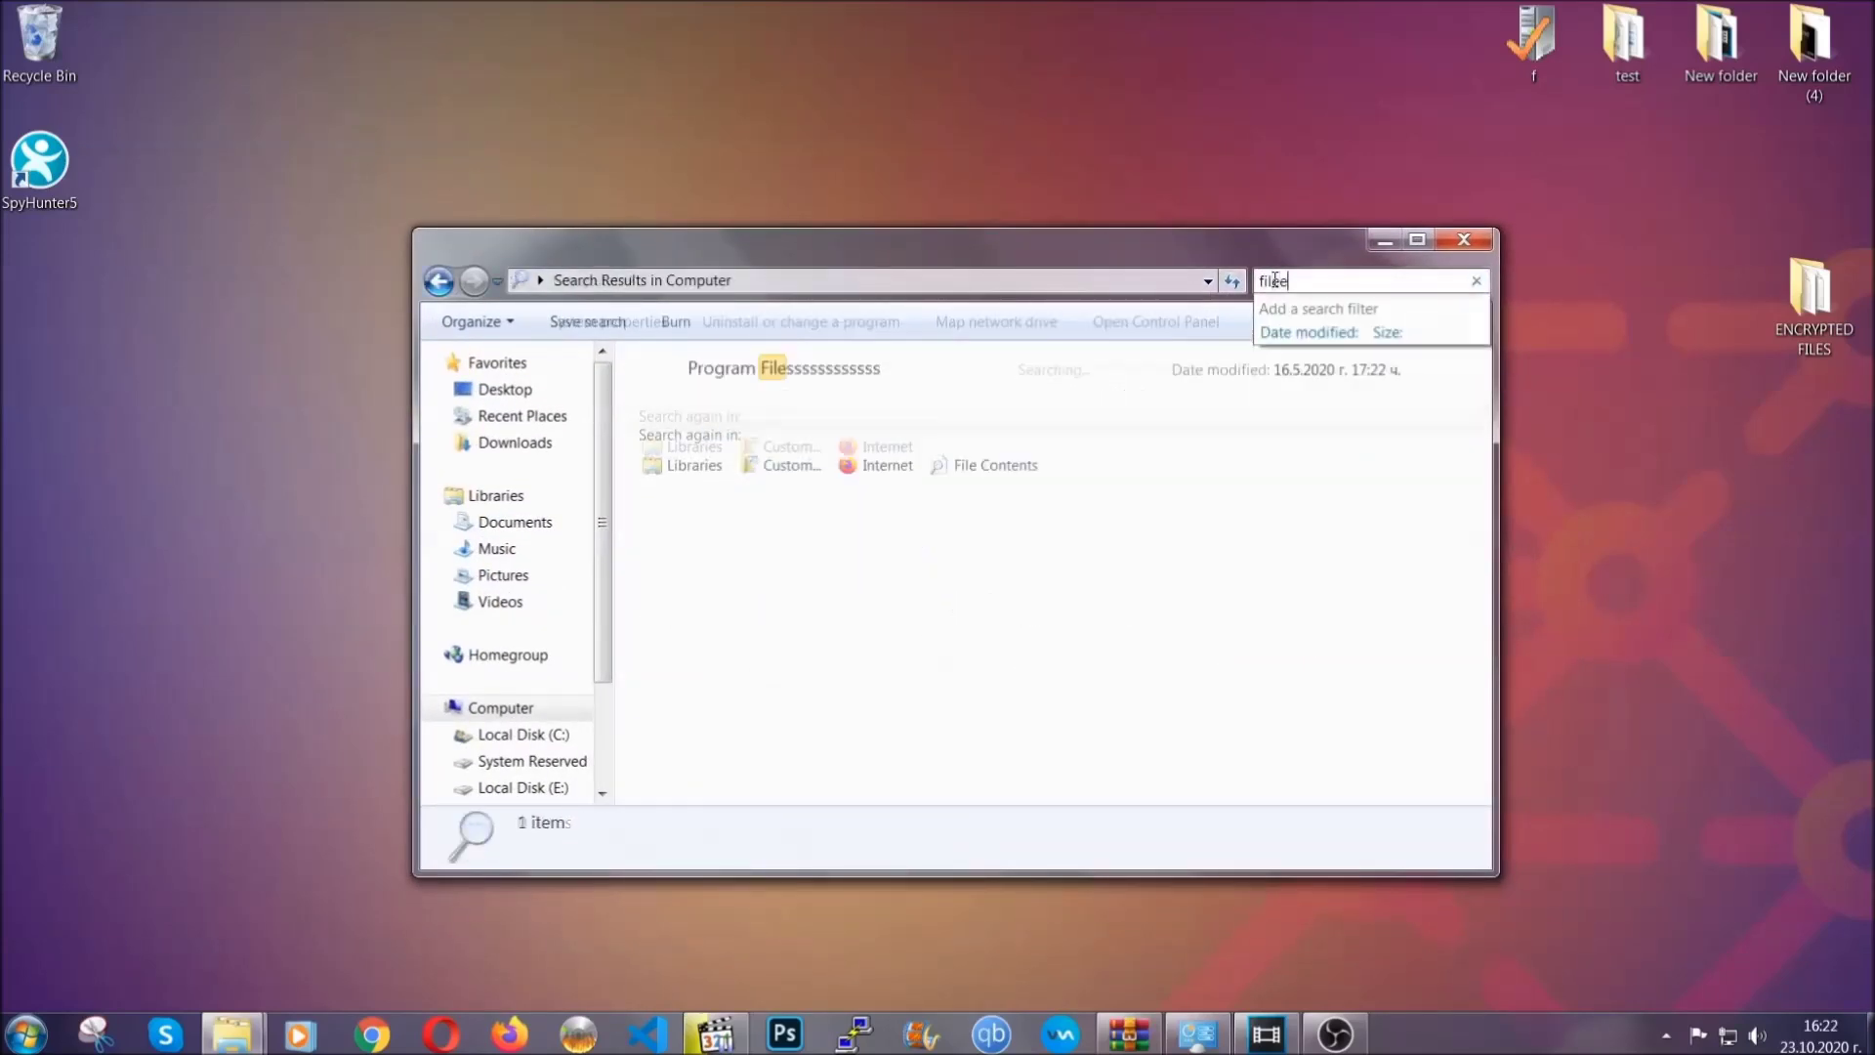
pyautogui.write(':exe ')
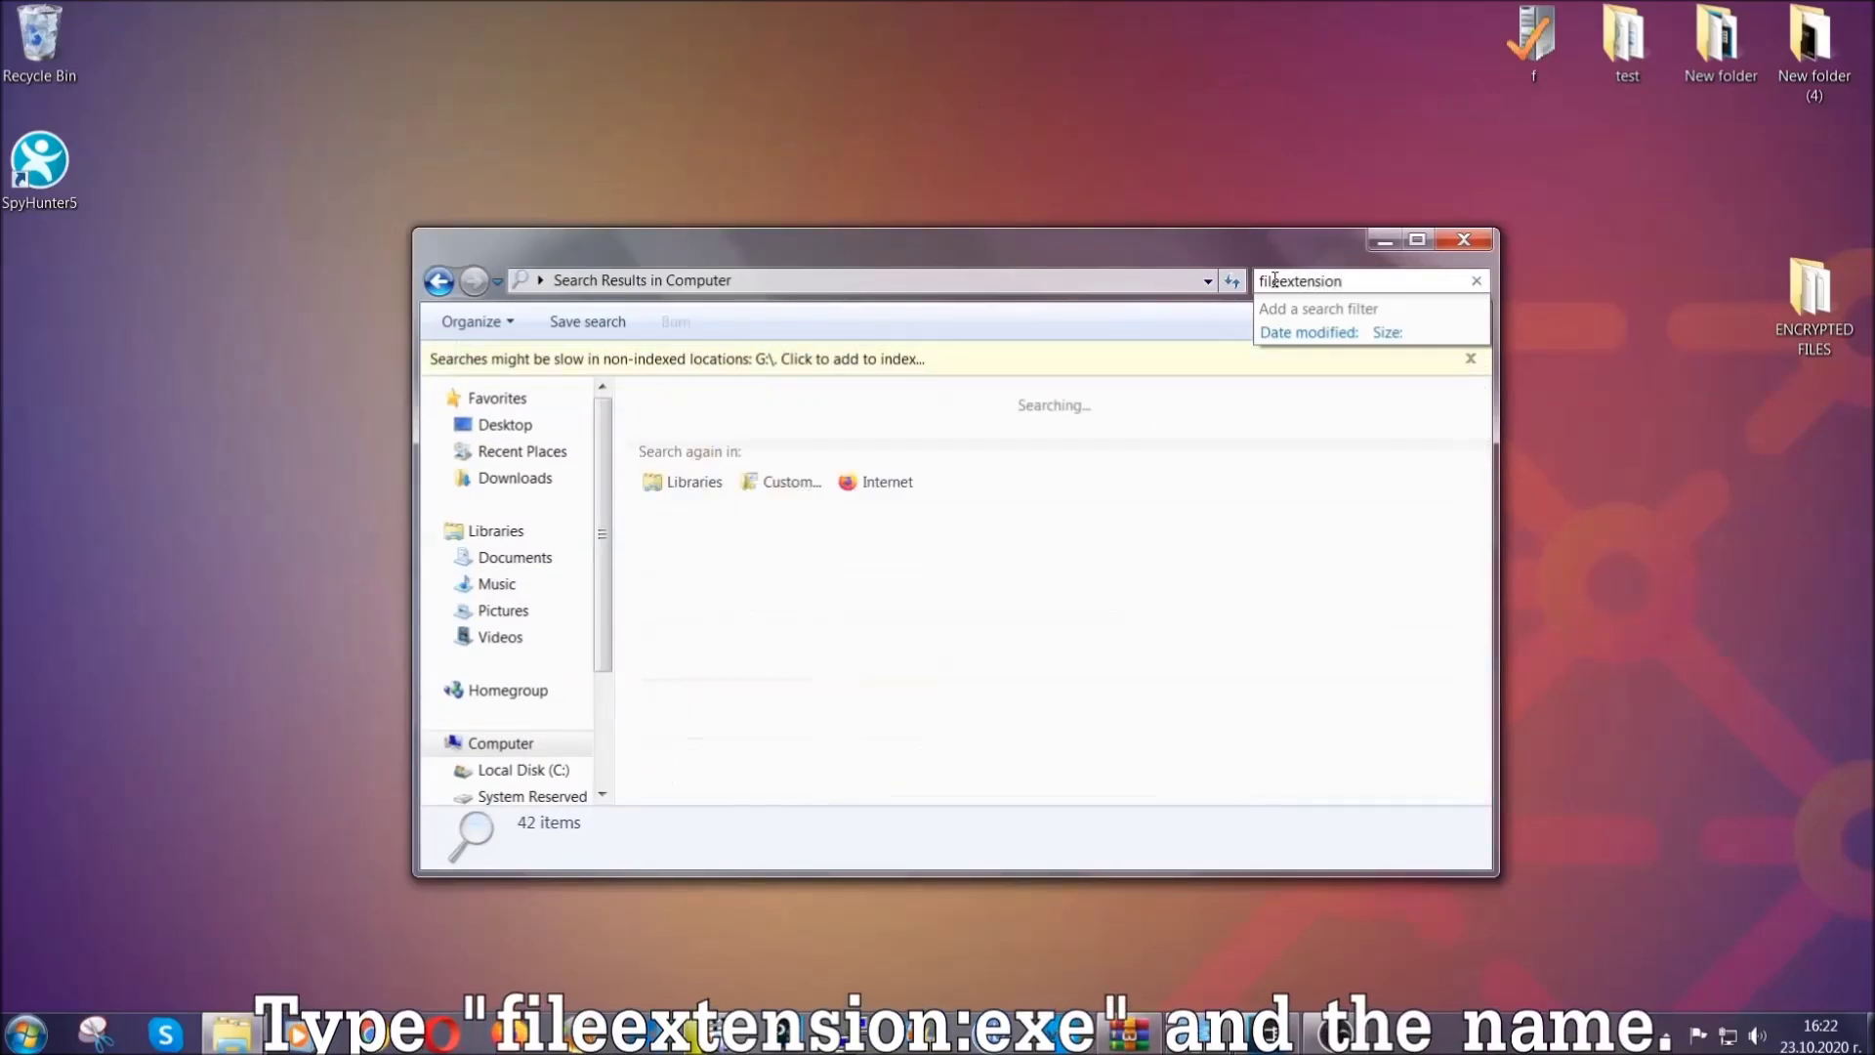
pyautogui.write('E')
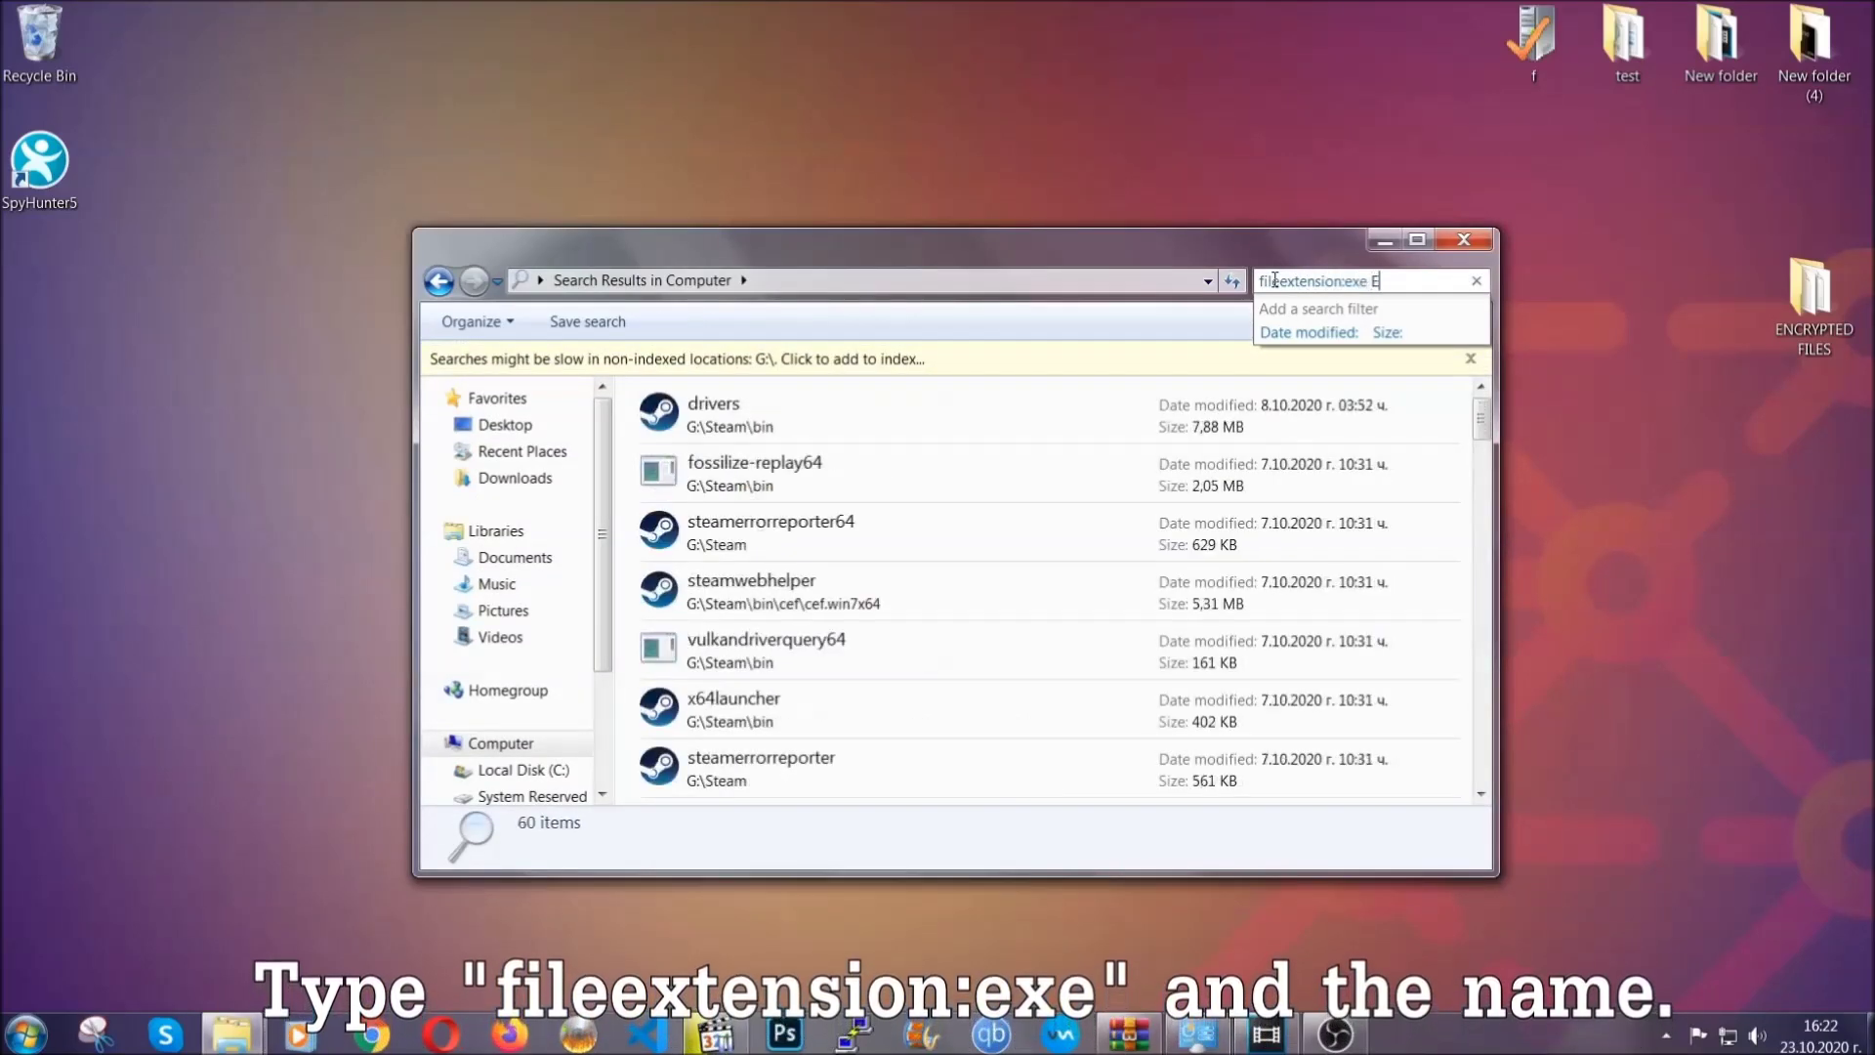
pyautogui.write('xample Virus Name')
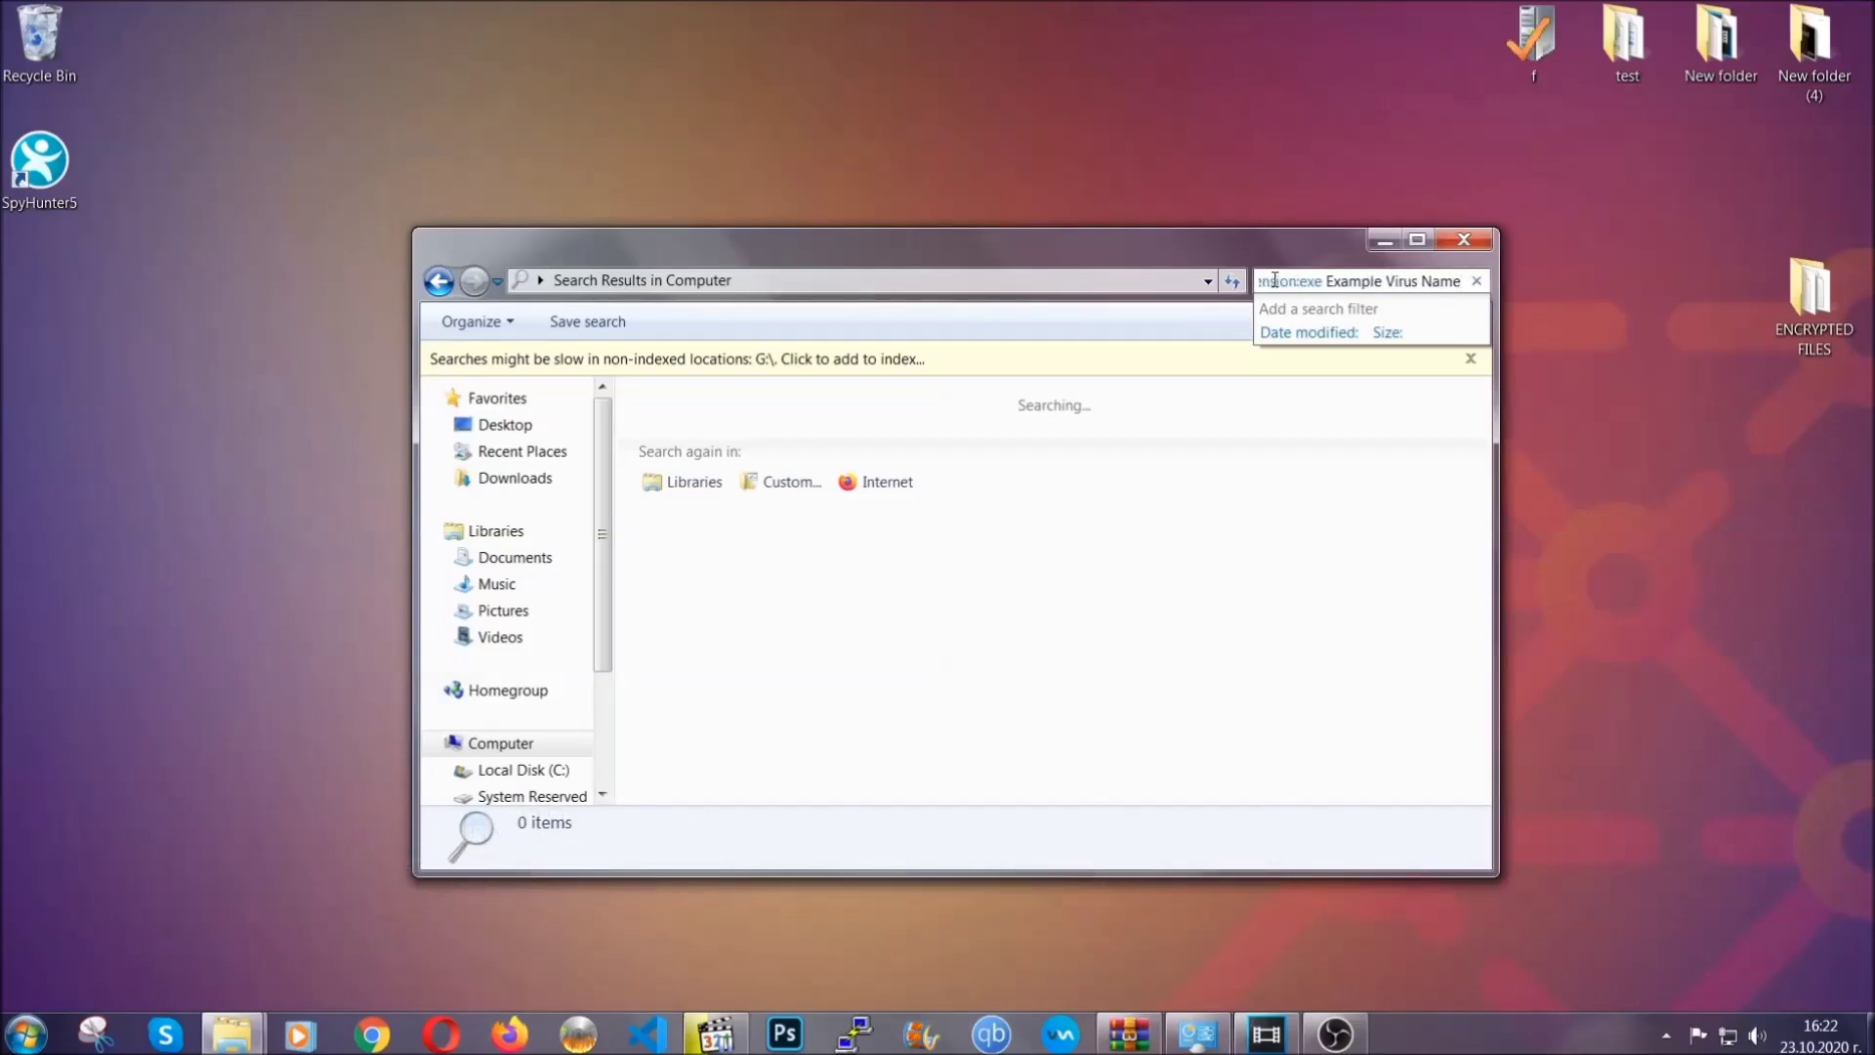
pyautogui.press('Return')
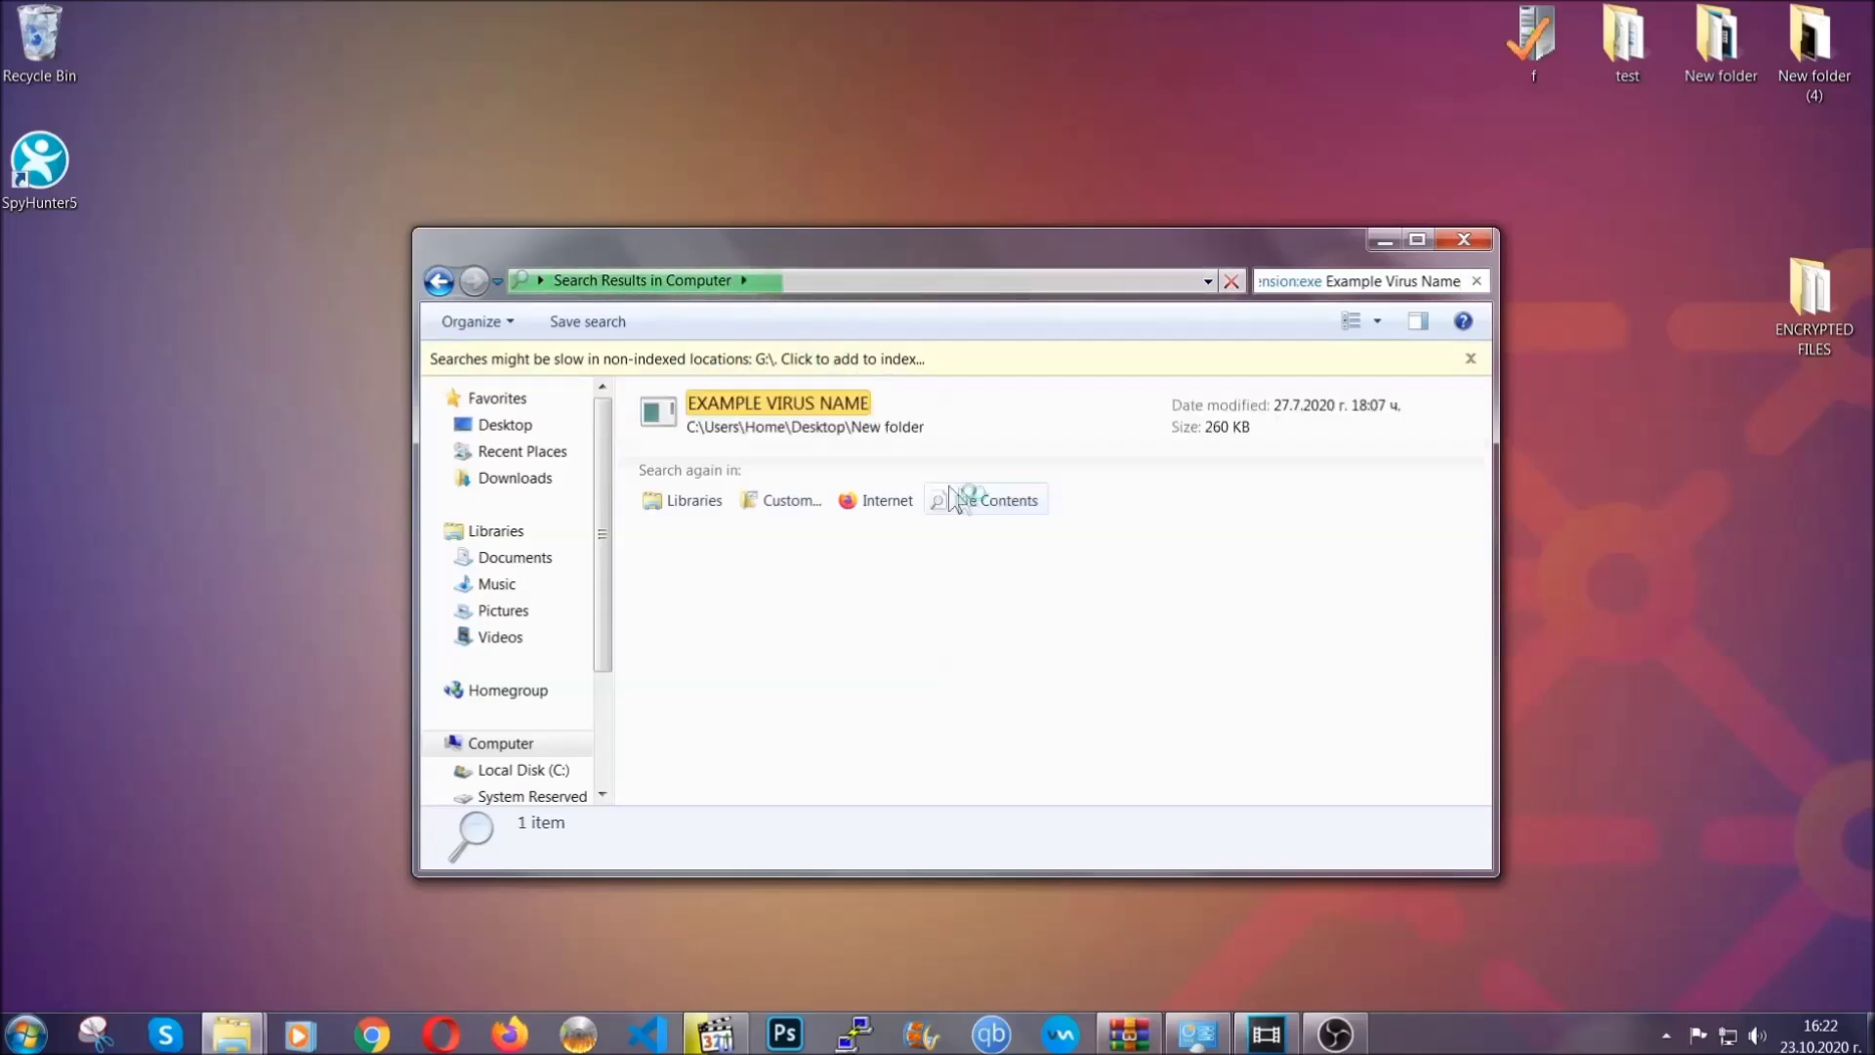
# Delete the EXAMPLE VIRUS NAME application to the Recycle Bin and close the search window.
pyautogui.click(818, 399)
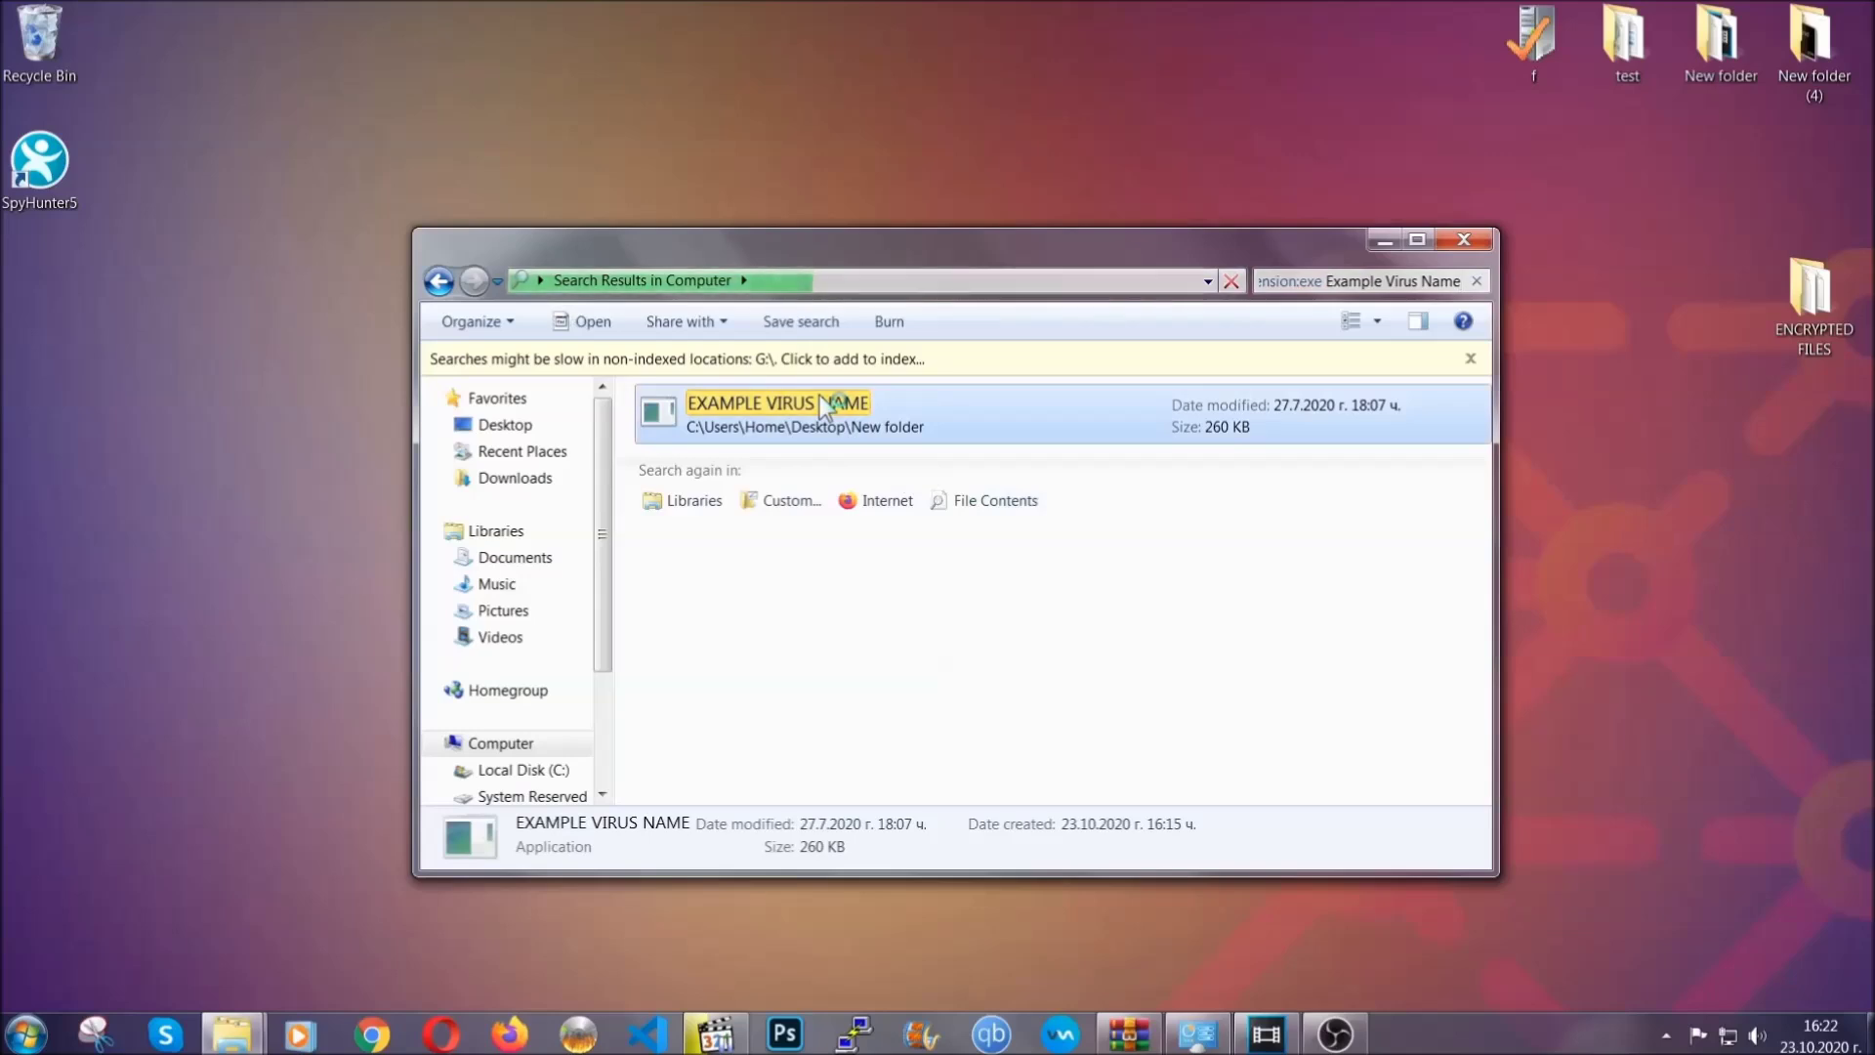
pyautogui.rightClick(825, 408)
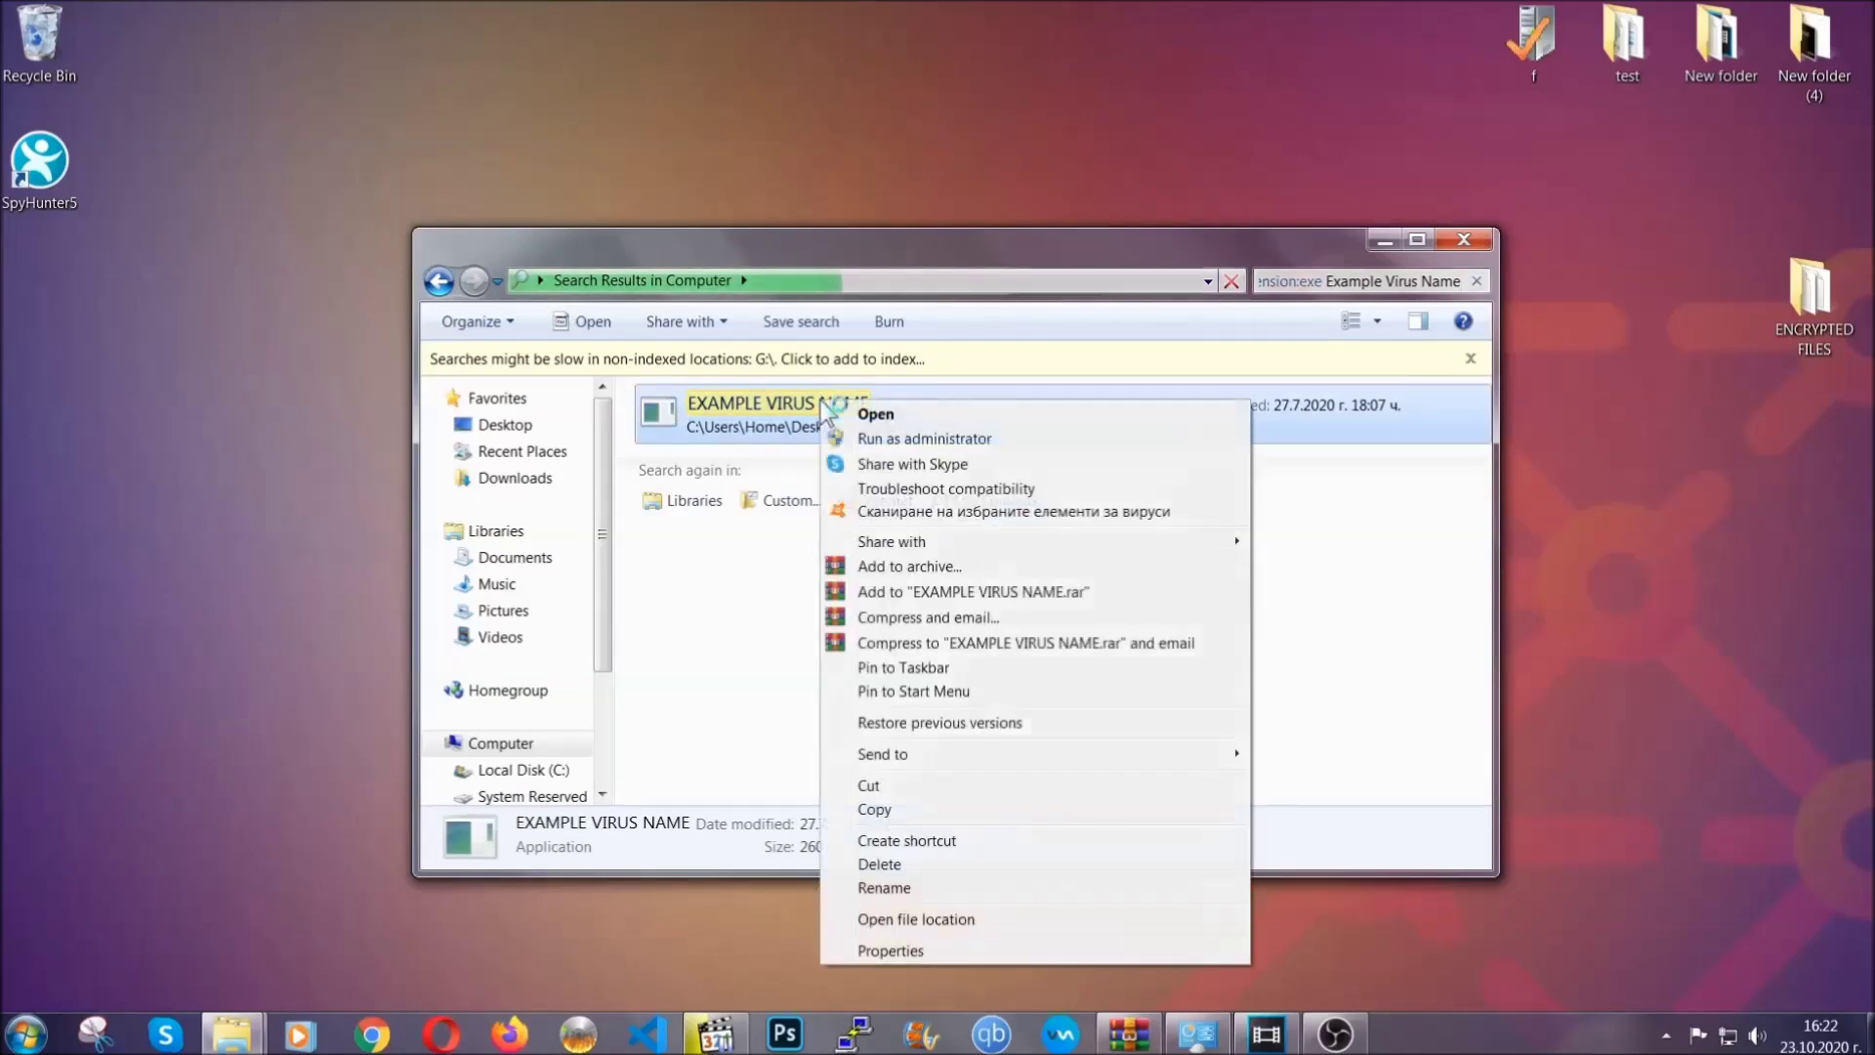
pyautogui.click(904, 864)
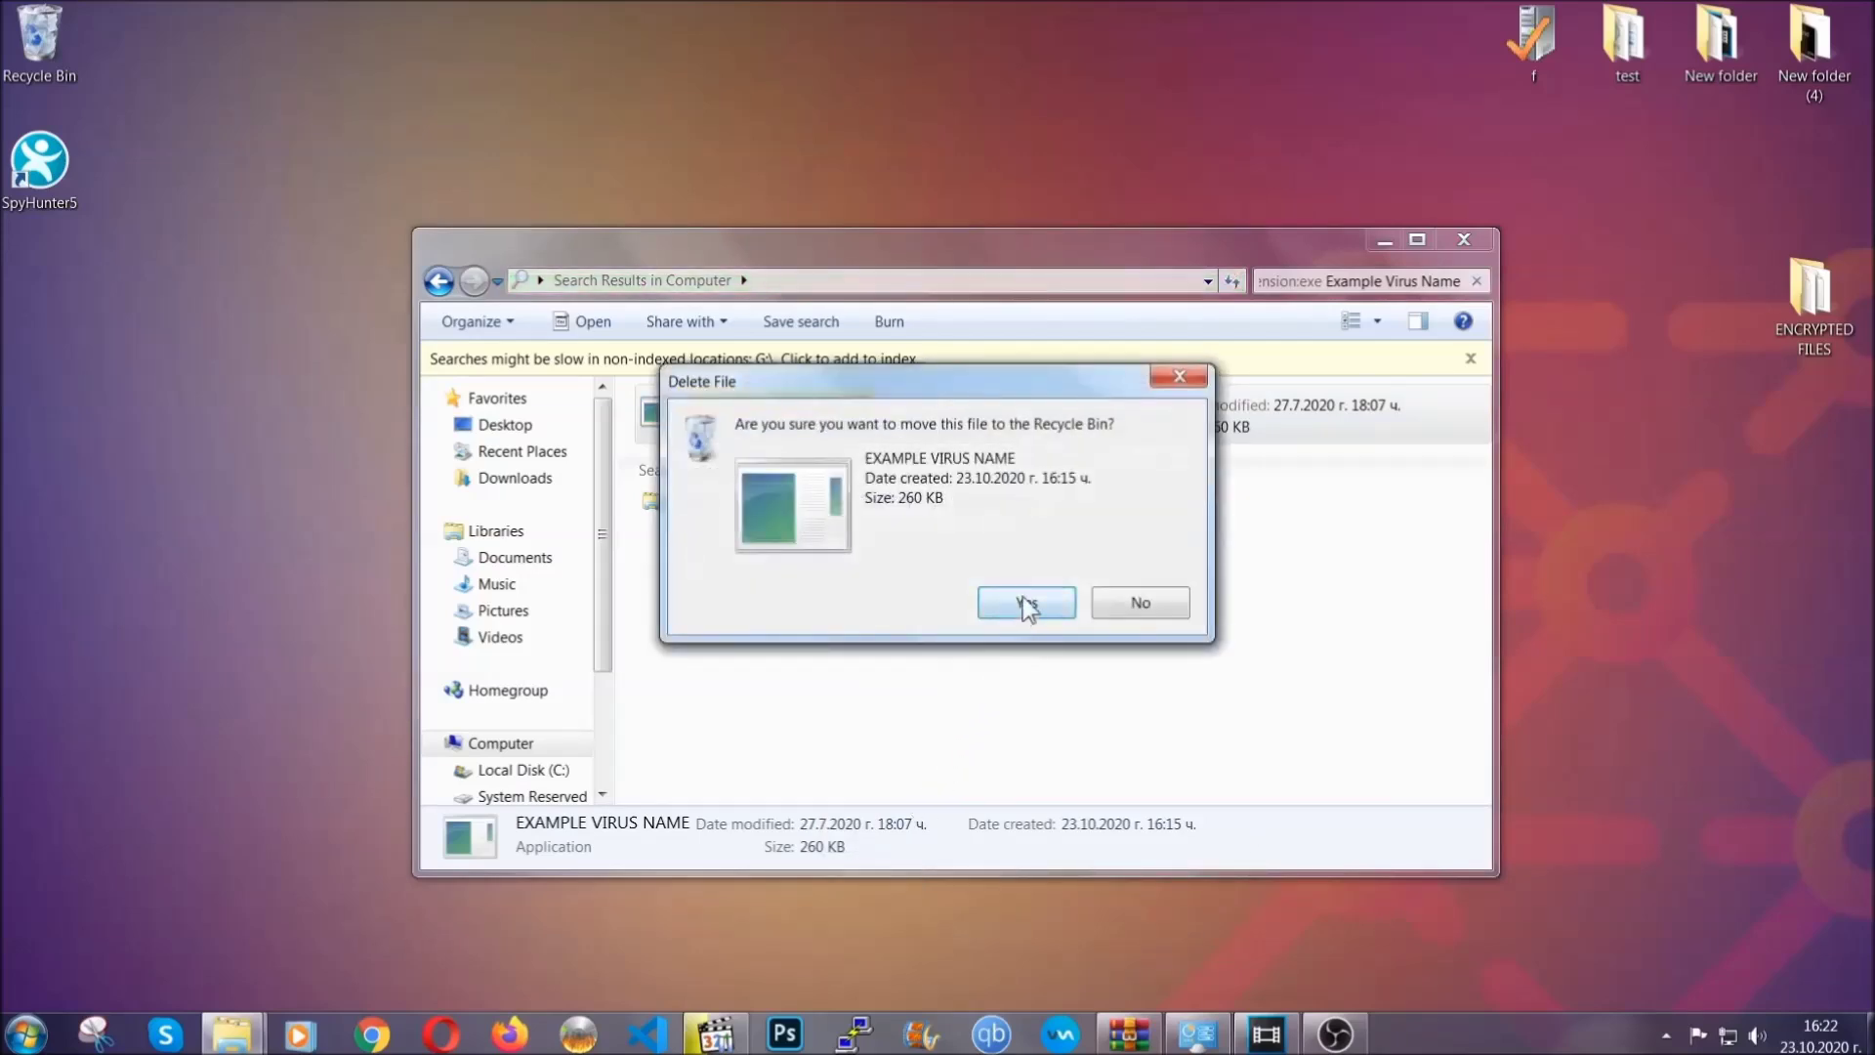
pyautogui.click(1026, 602)
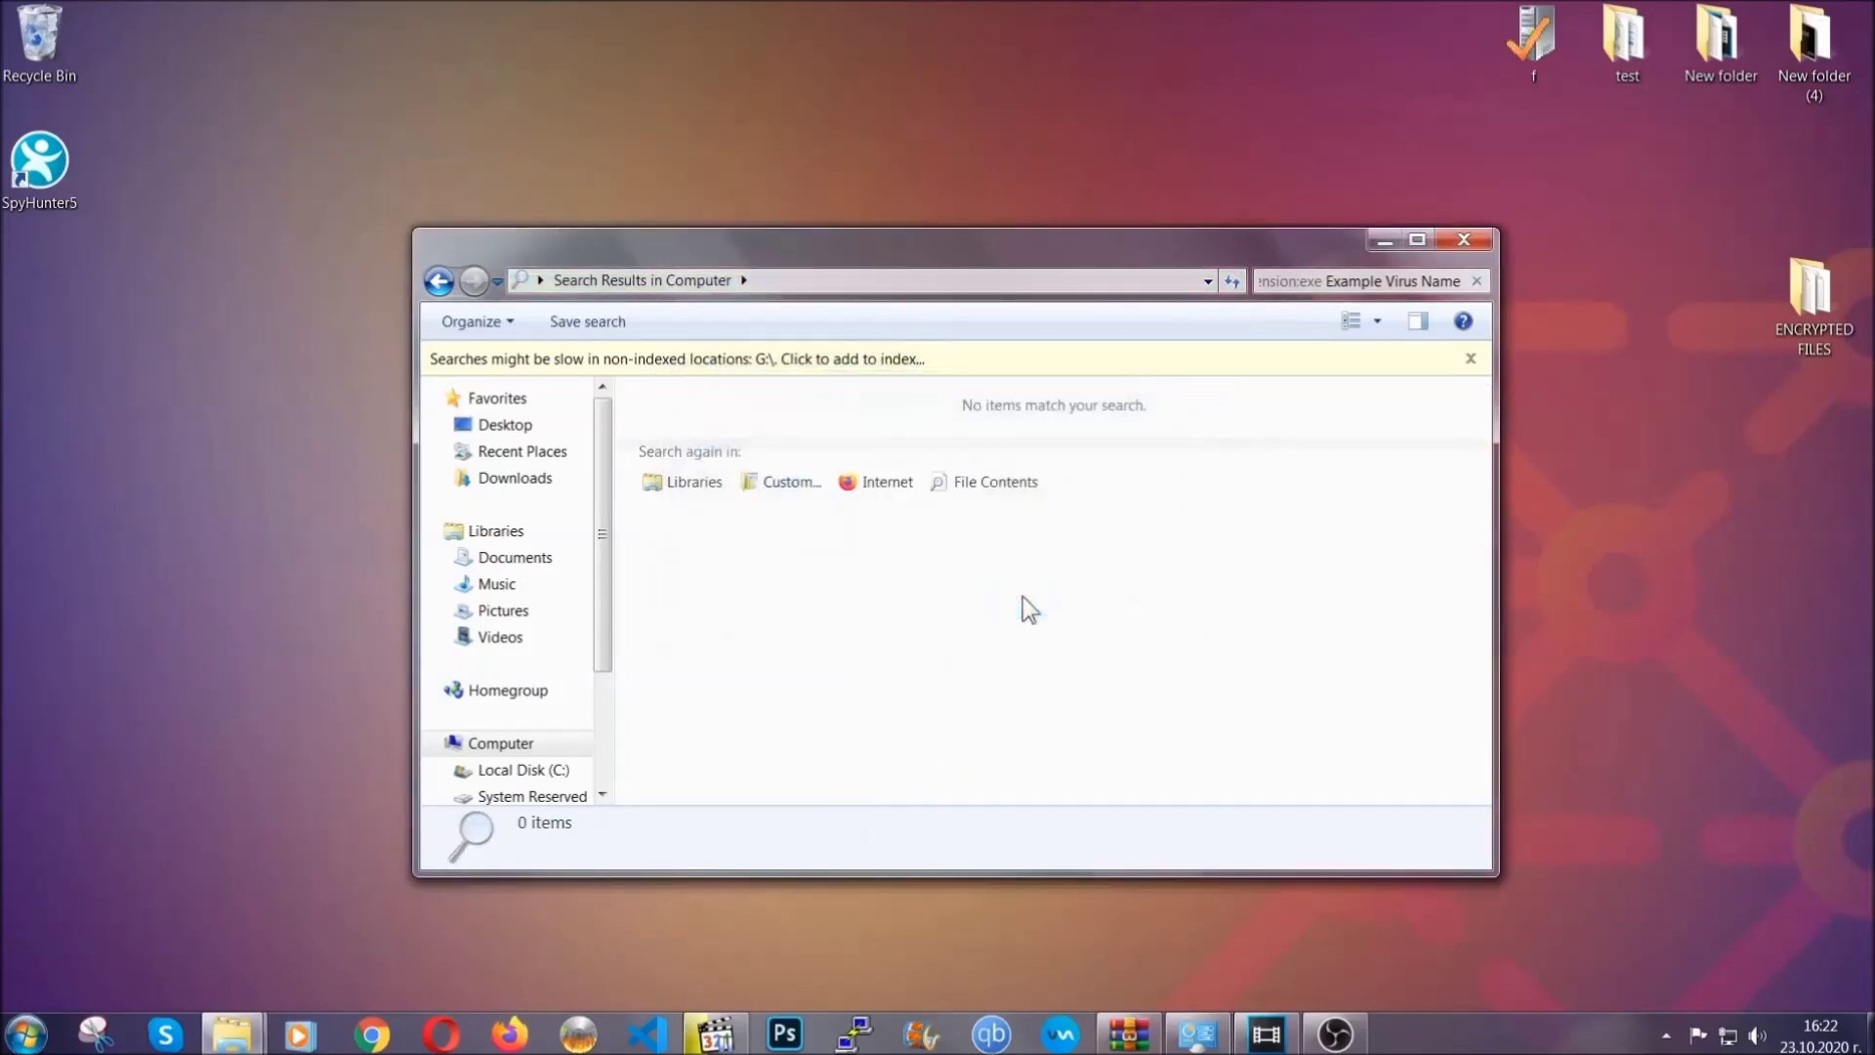
pyautogui.click(1464, 238)
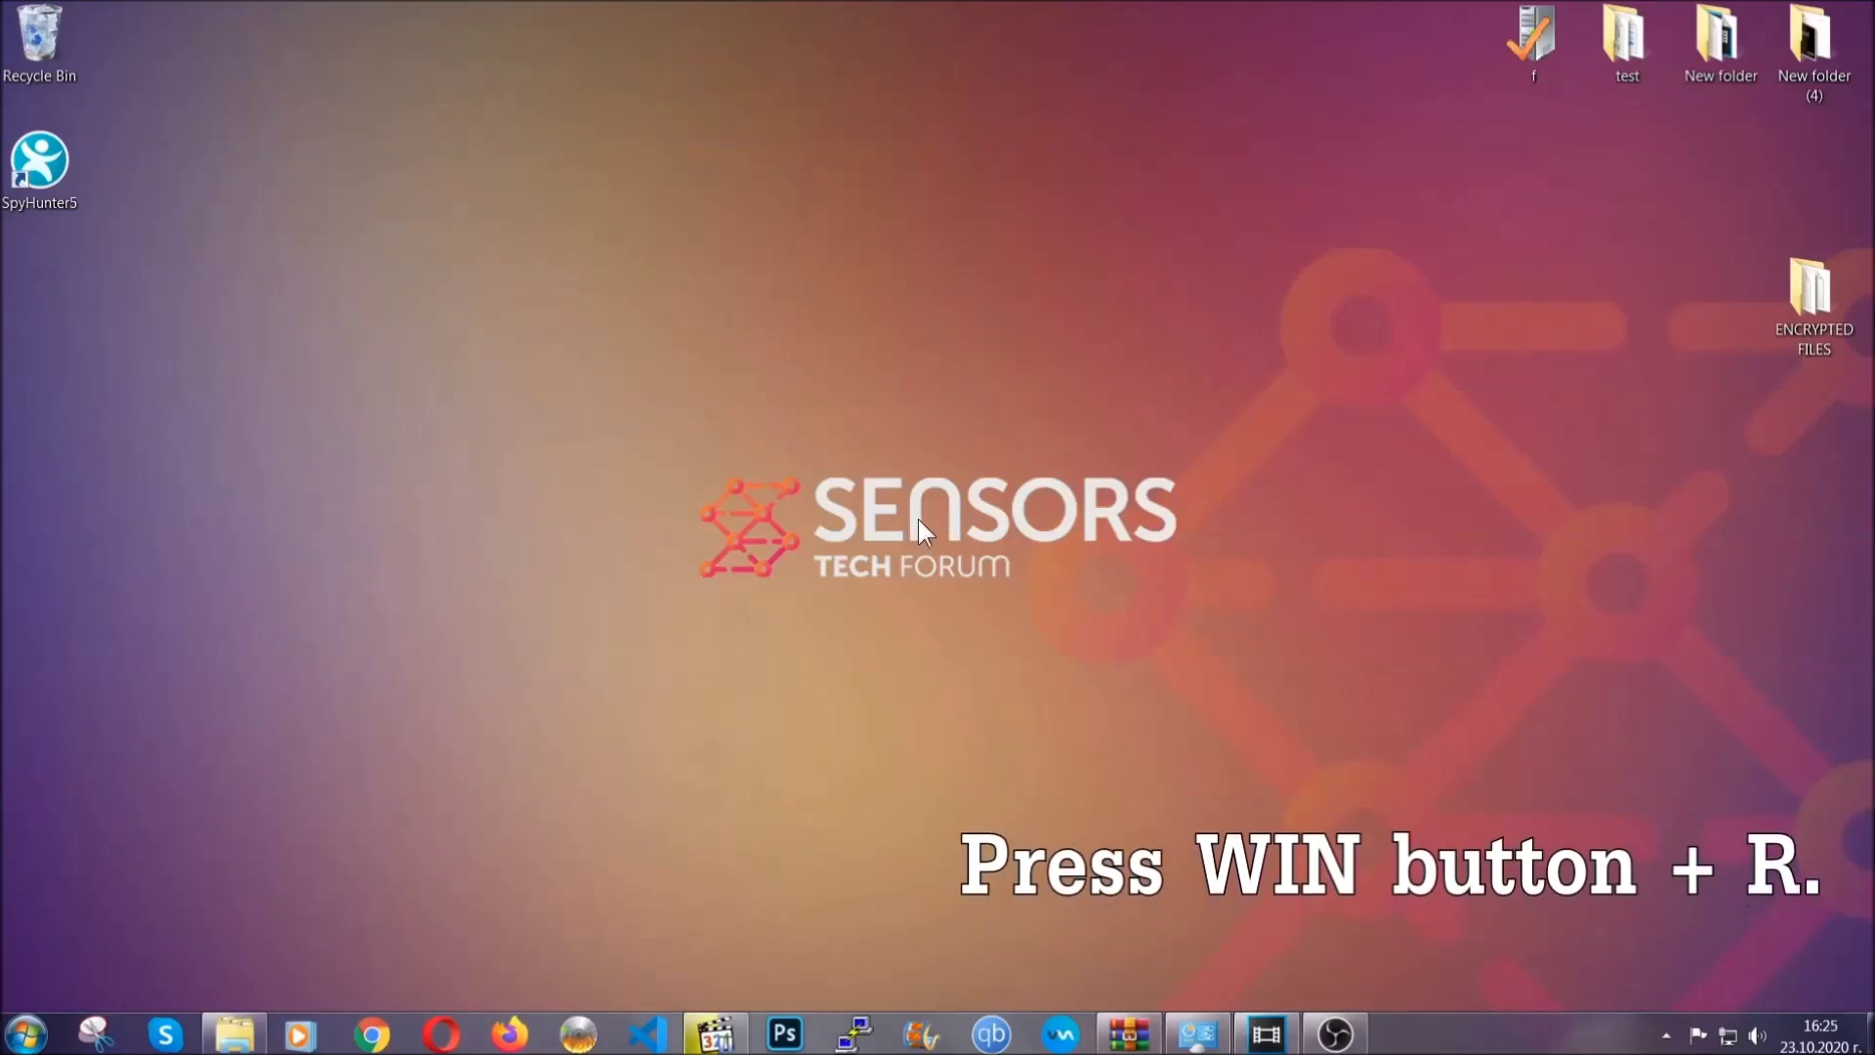
# Launch Registry Editor by running REGEDIT from the Run prompt.
pyautogui.press('super+r')
pyautogui.click(205, 884)
pyautogui.doubleClick(177, 887)
pyautogui.write('REGEDIT')
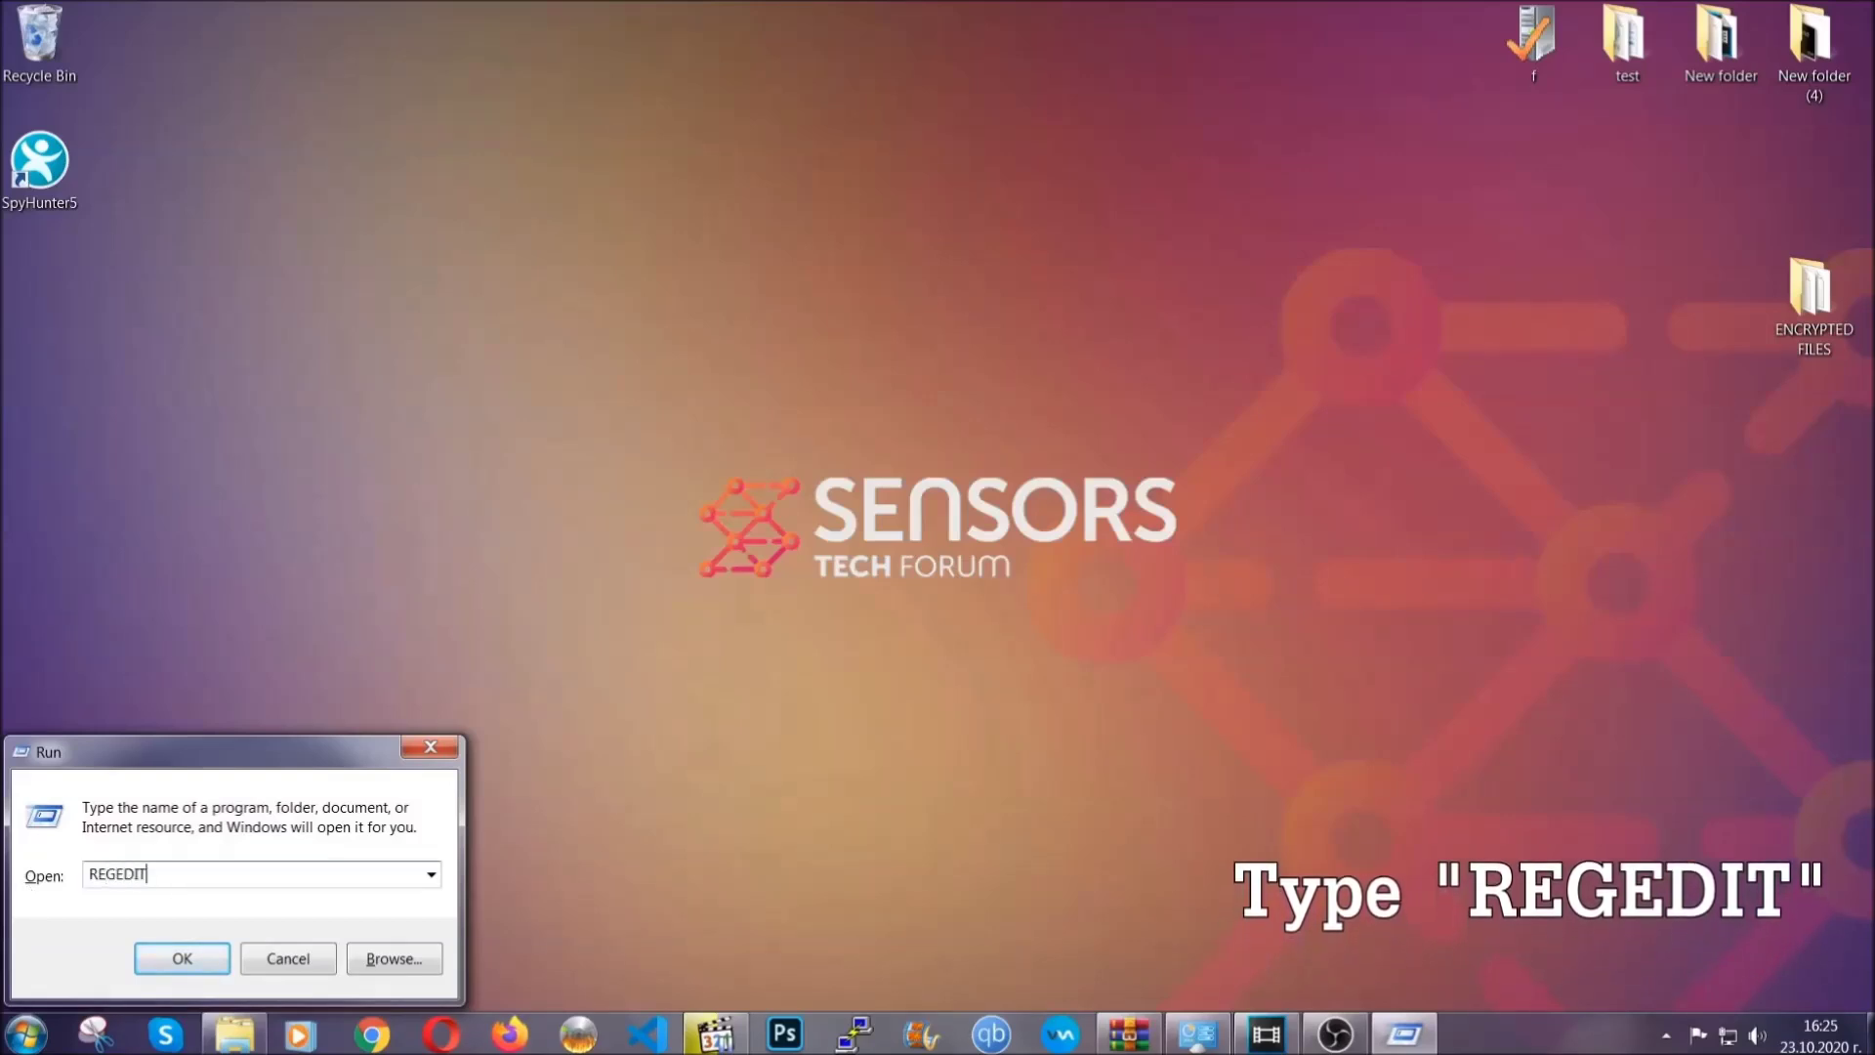
pyautogui.click(161, 953)
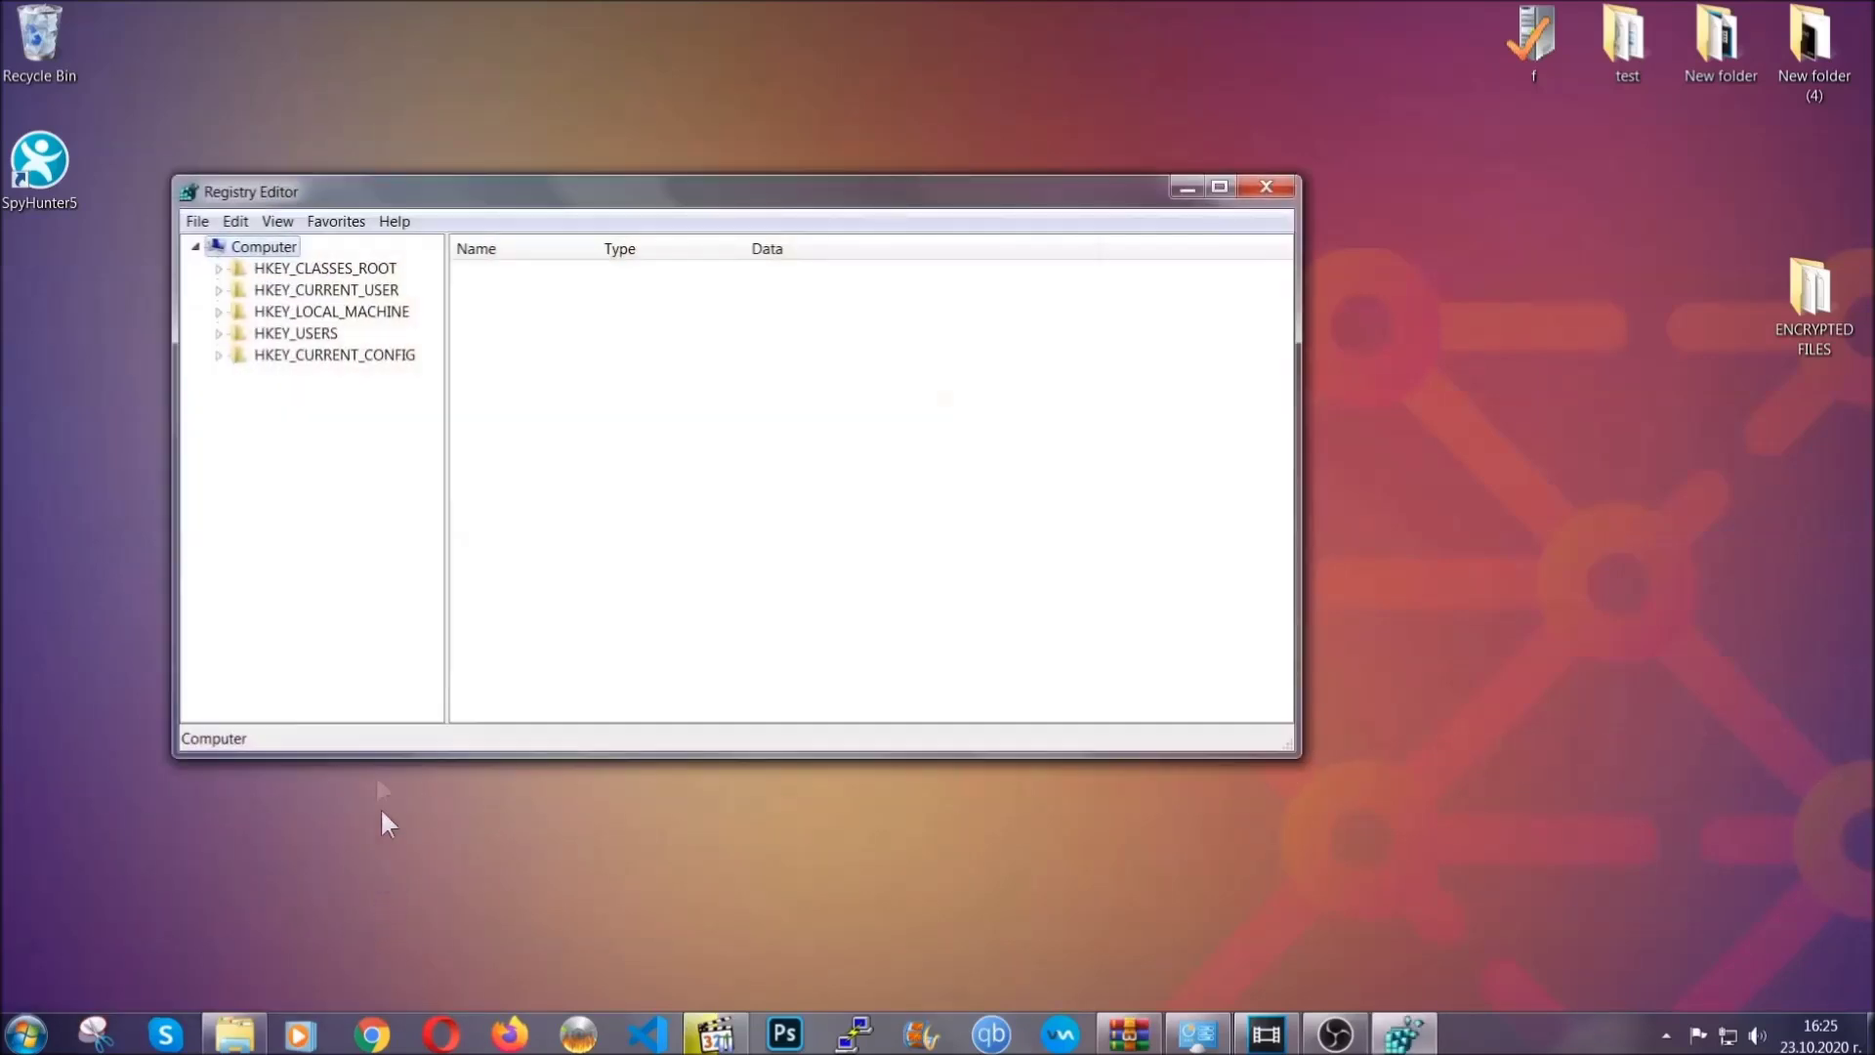
# Export the entire registry to the Desktop as BACKUP.
pyautogui.click(197, 221)
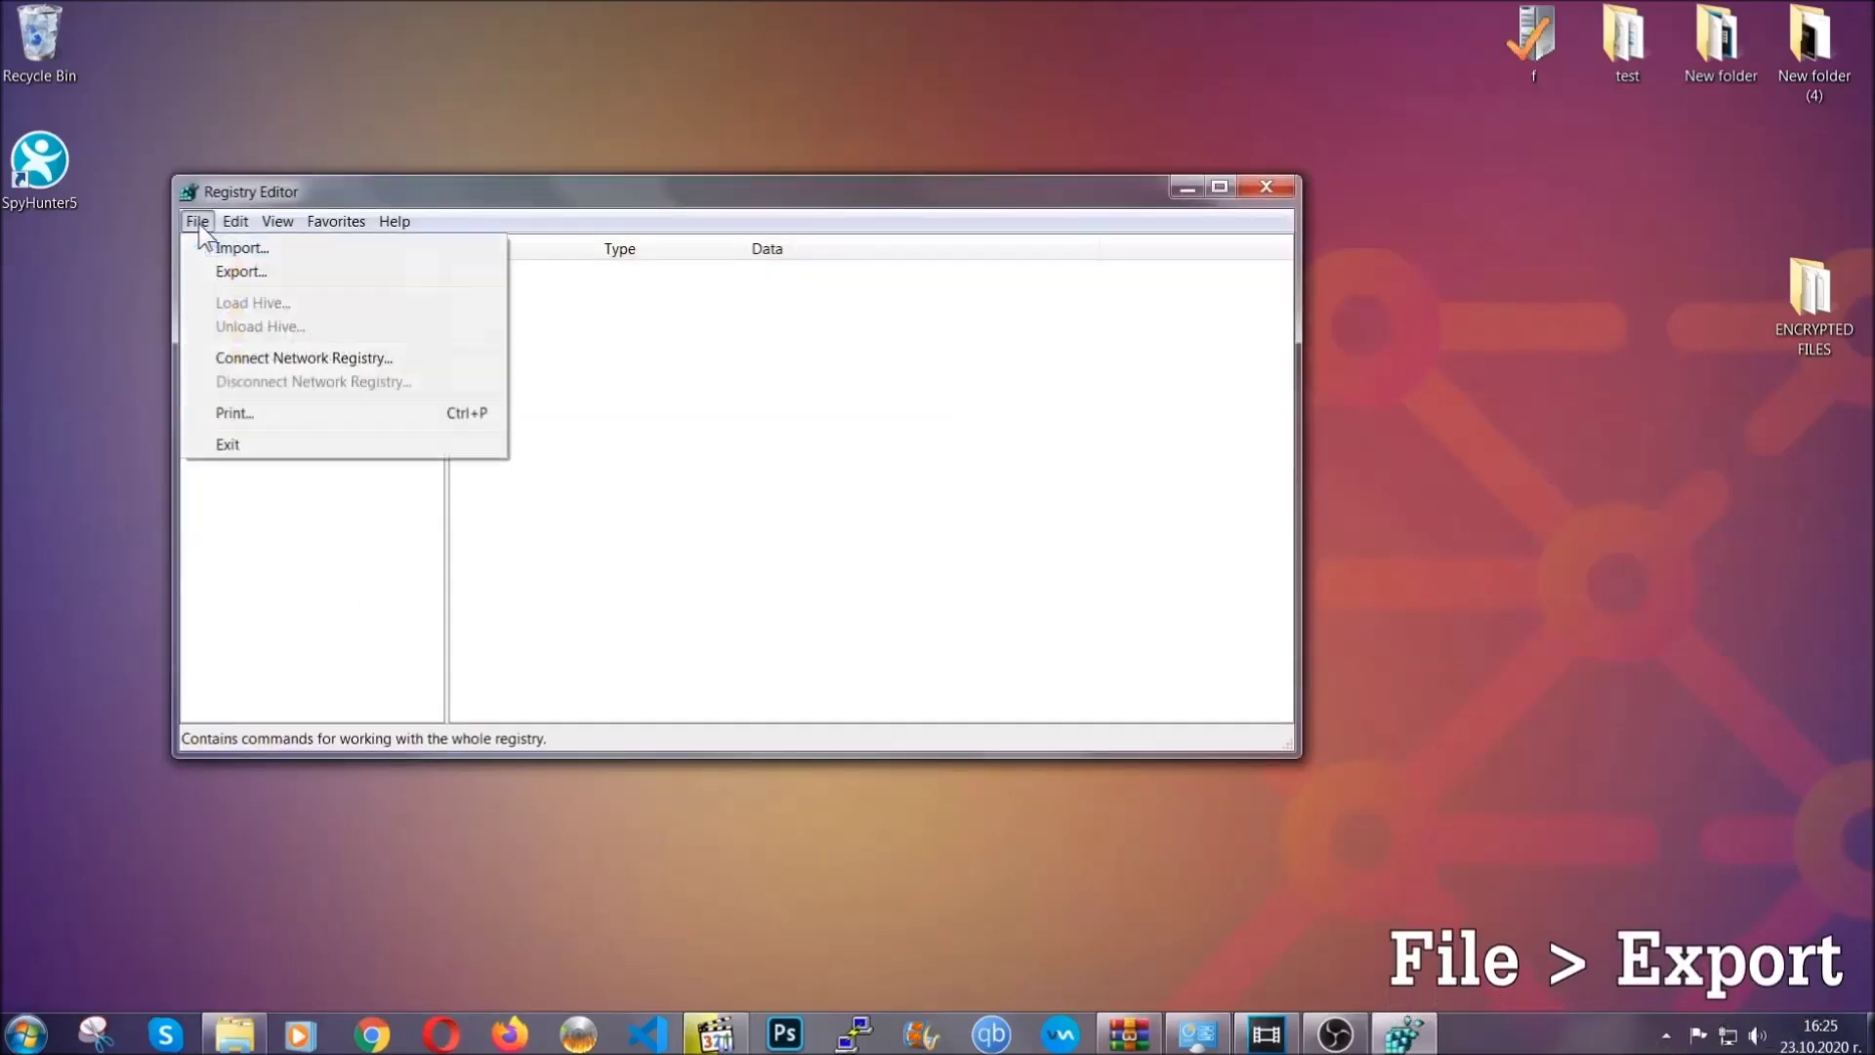
pyautogui.click(243, 270)
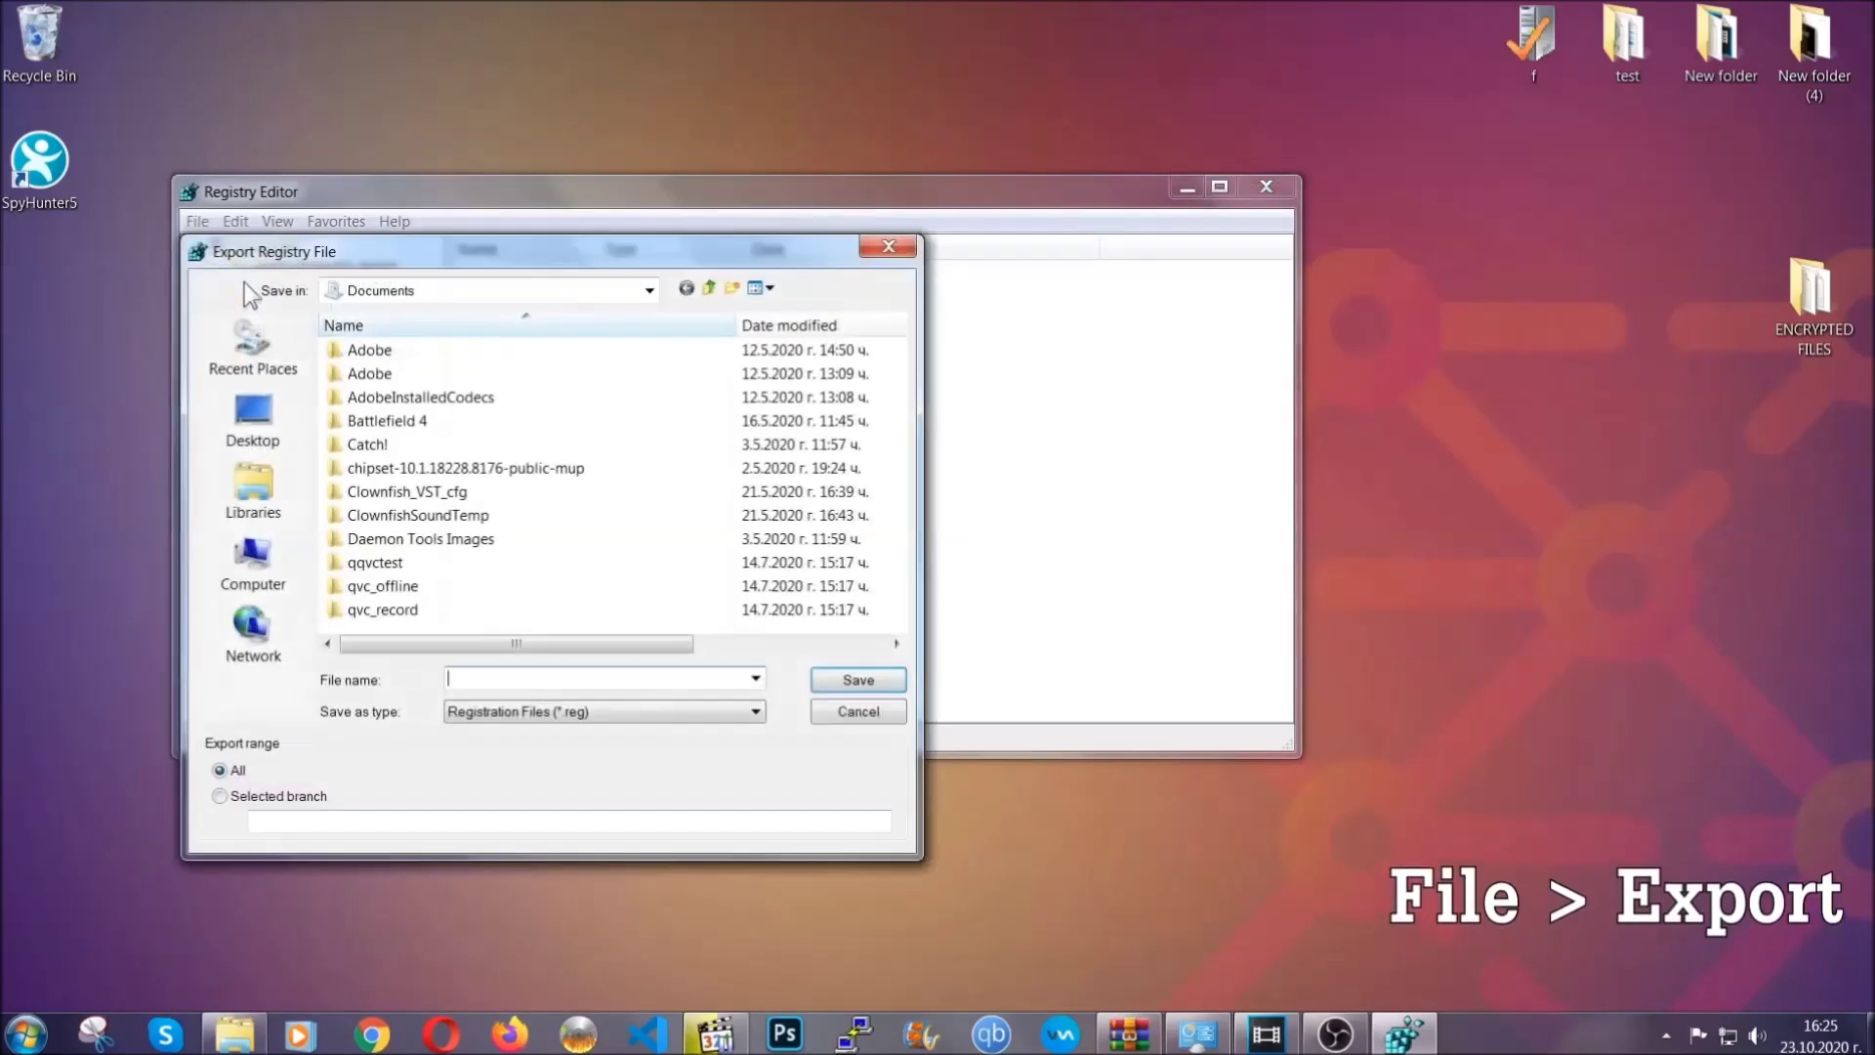
pyautogui.click(243, 412)
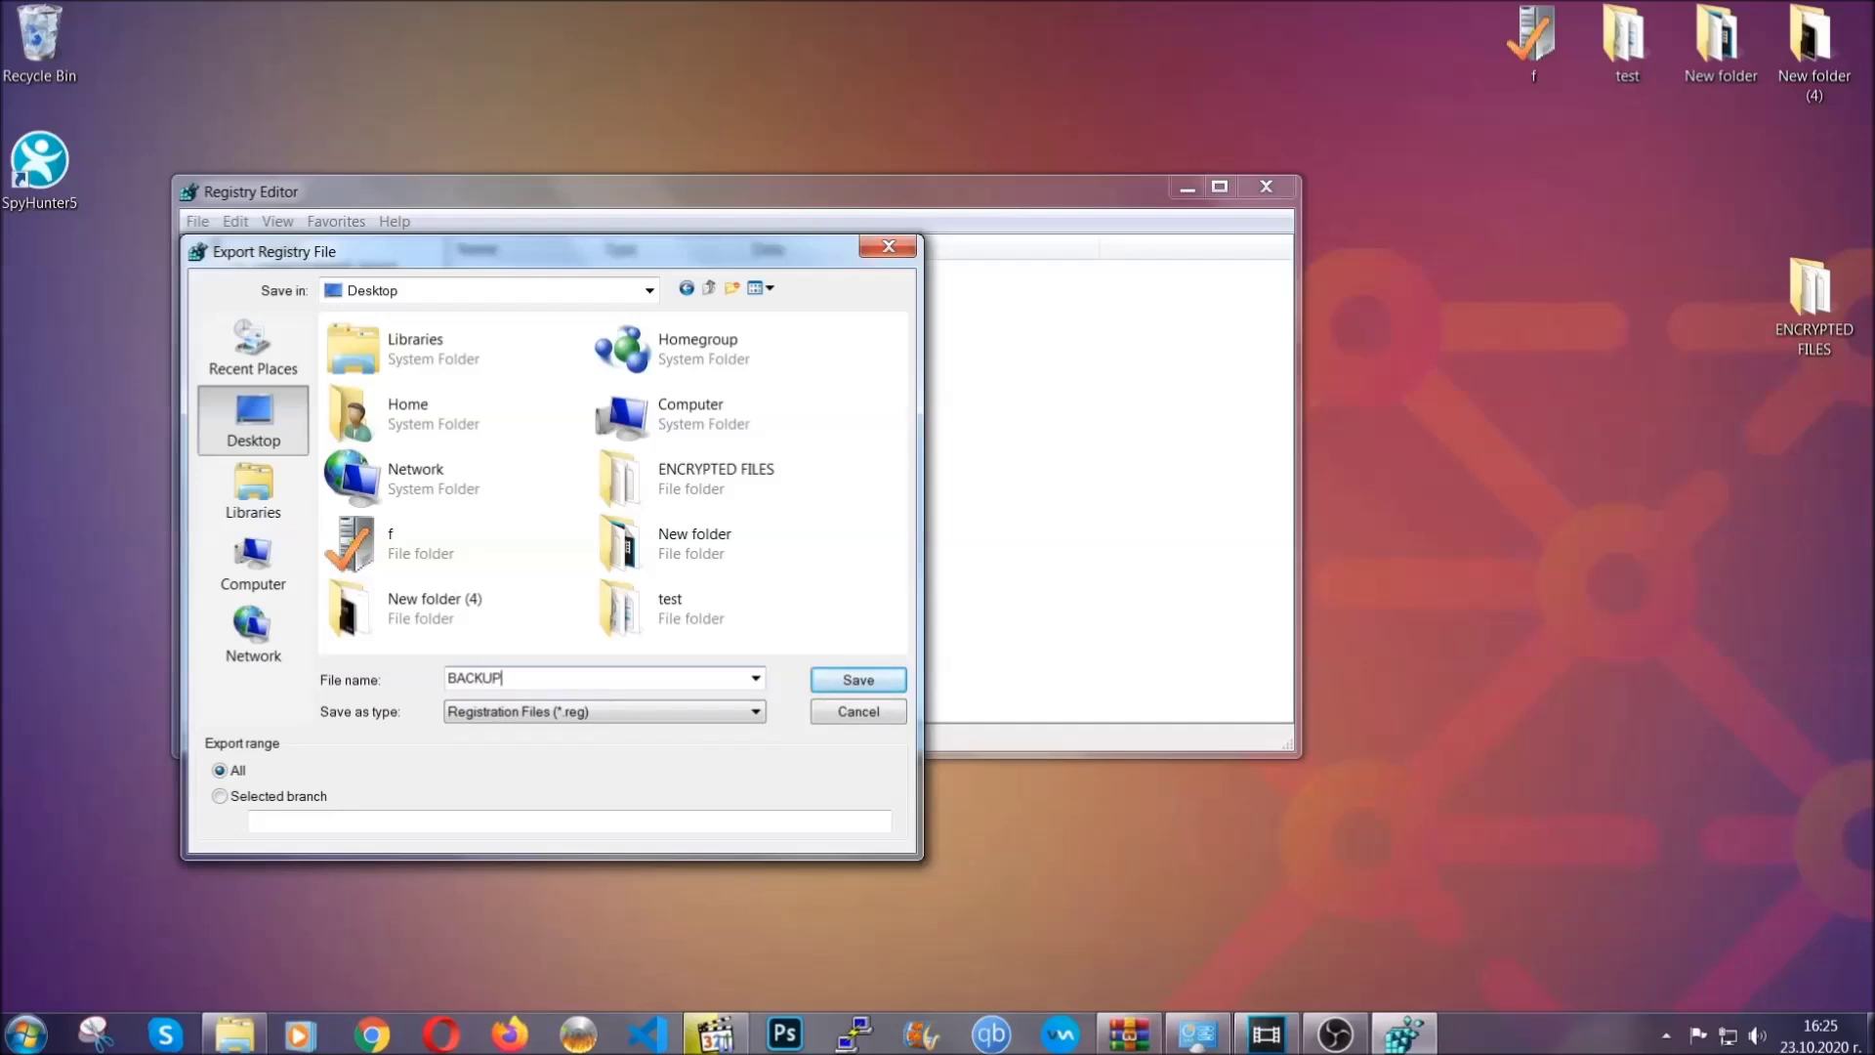
pyautogui.click(845, 683)
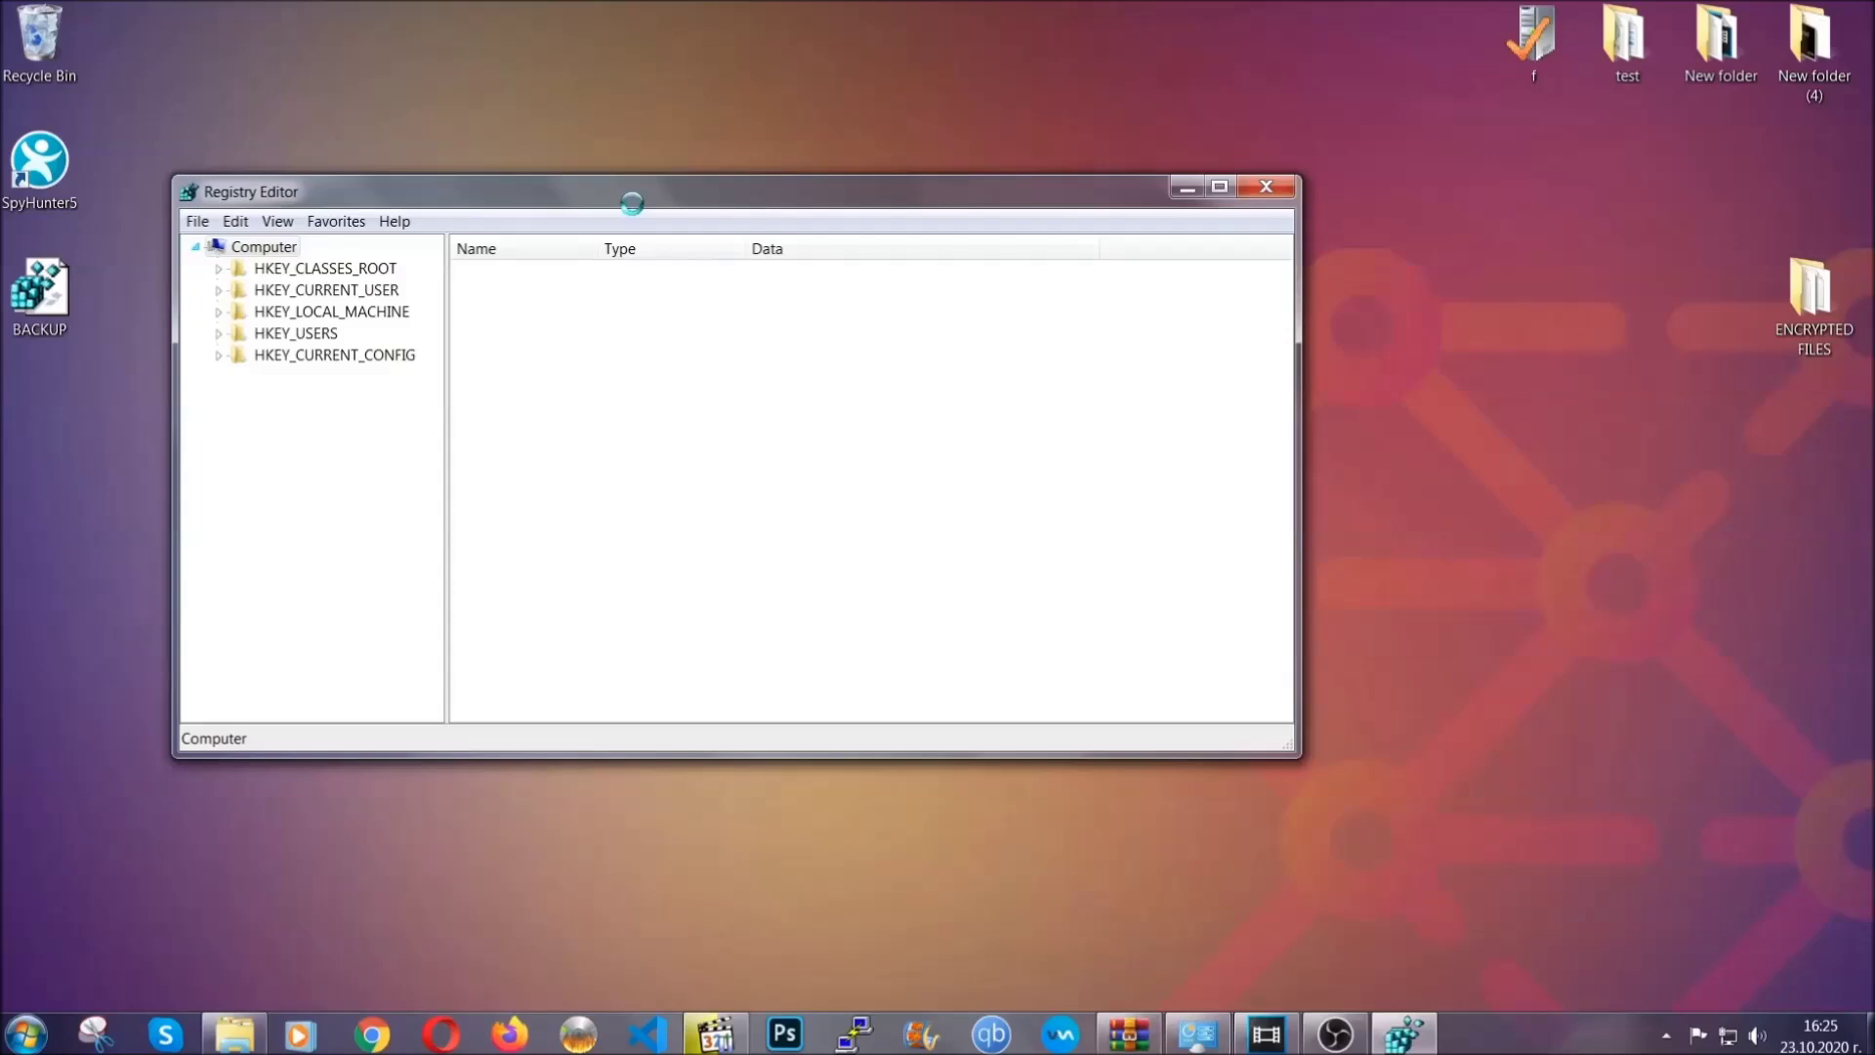
pyautogui.moveTo(631, 203); pyautogui.dragTo(816, 263)
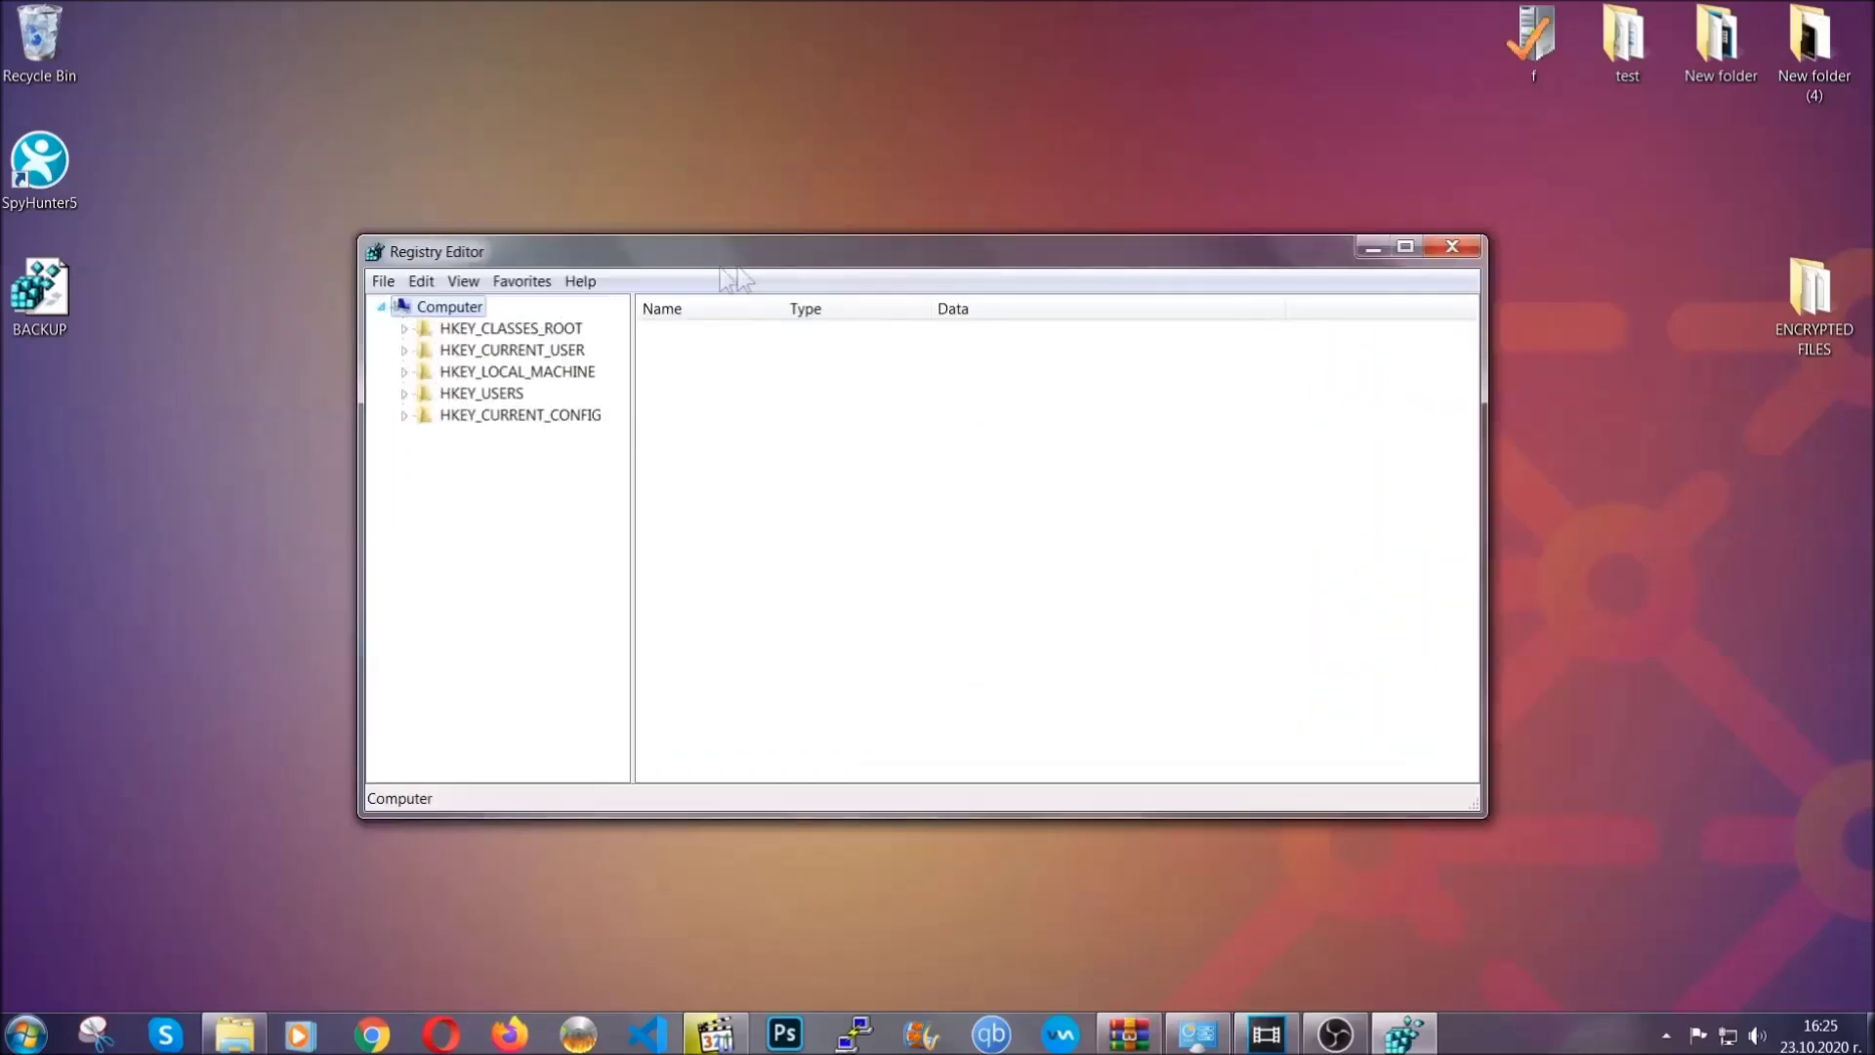
pyautogui.click(383, 282)
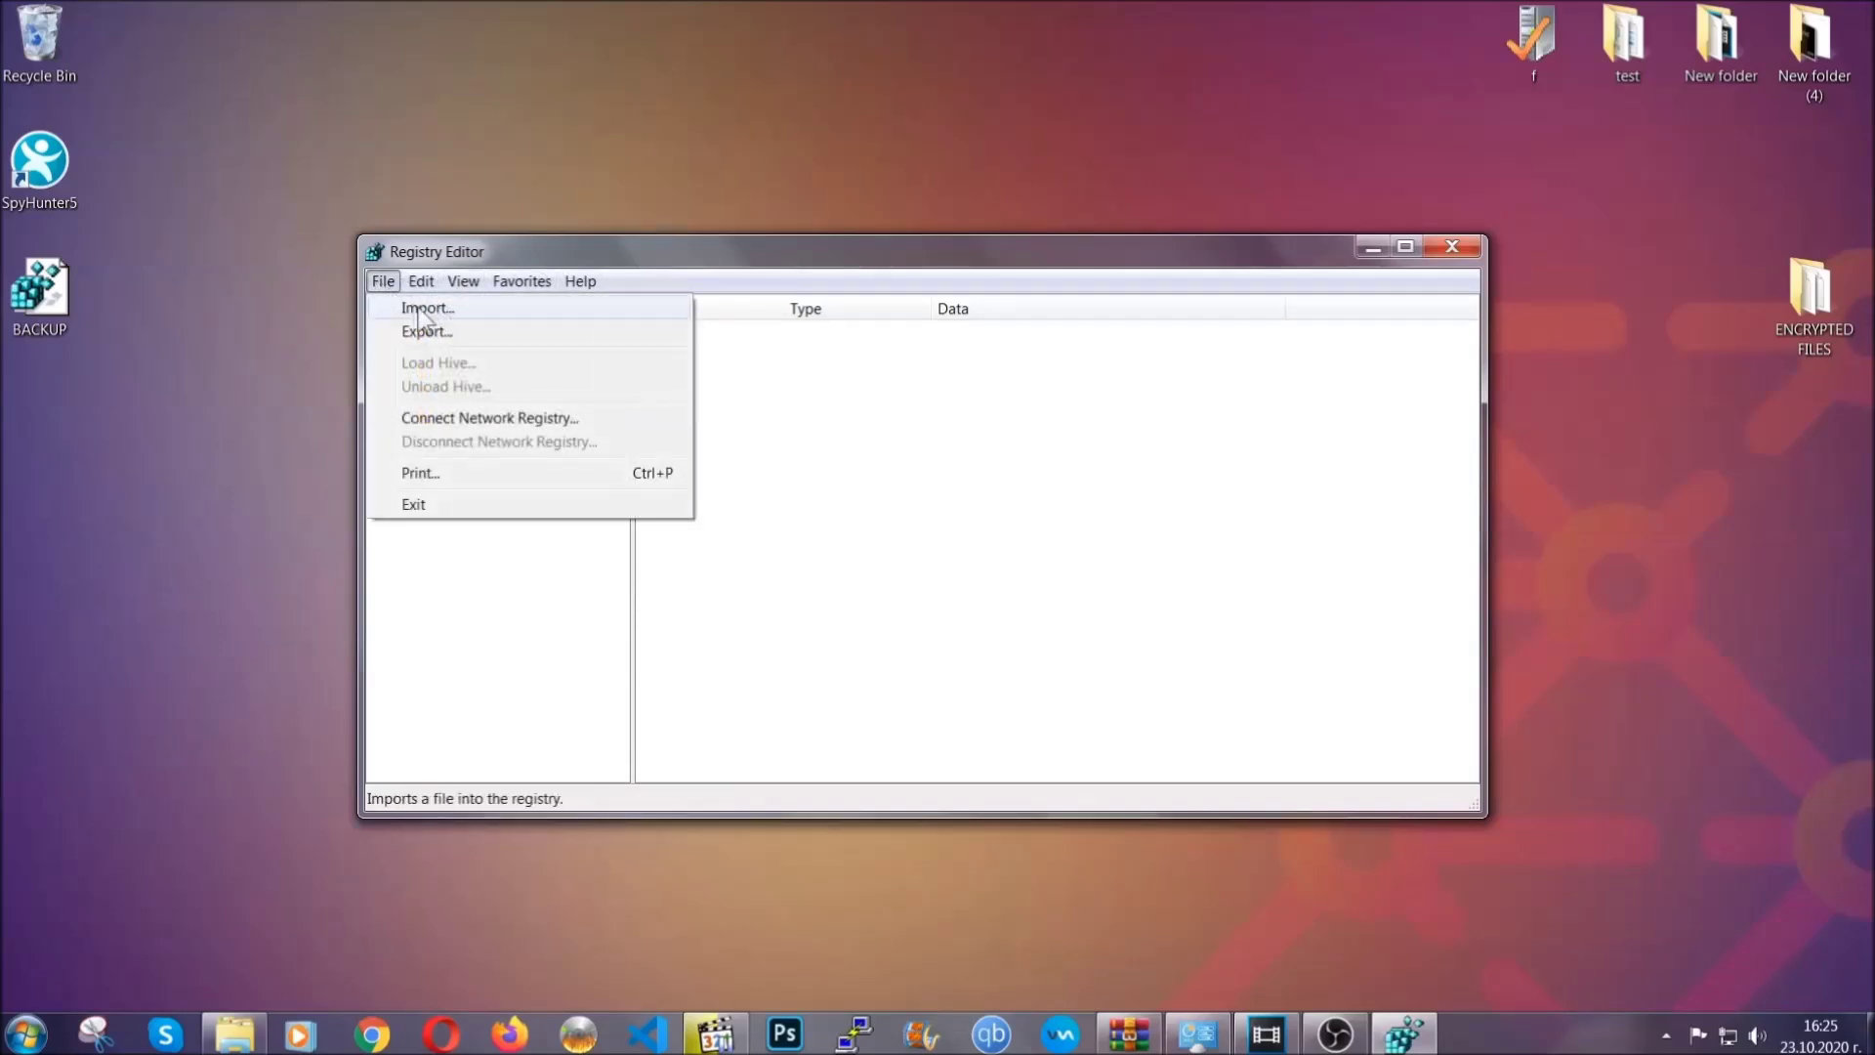
pyautogui.click(383, 282)
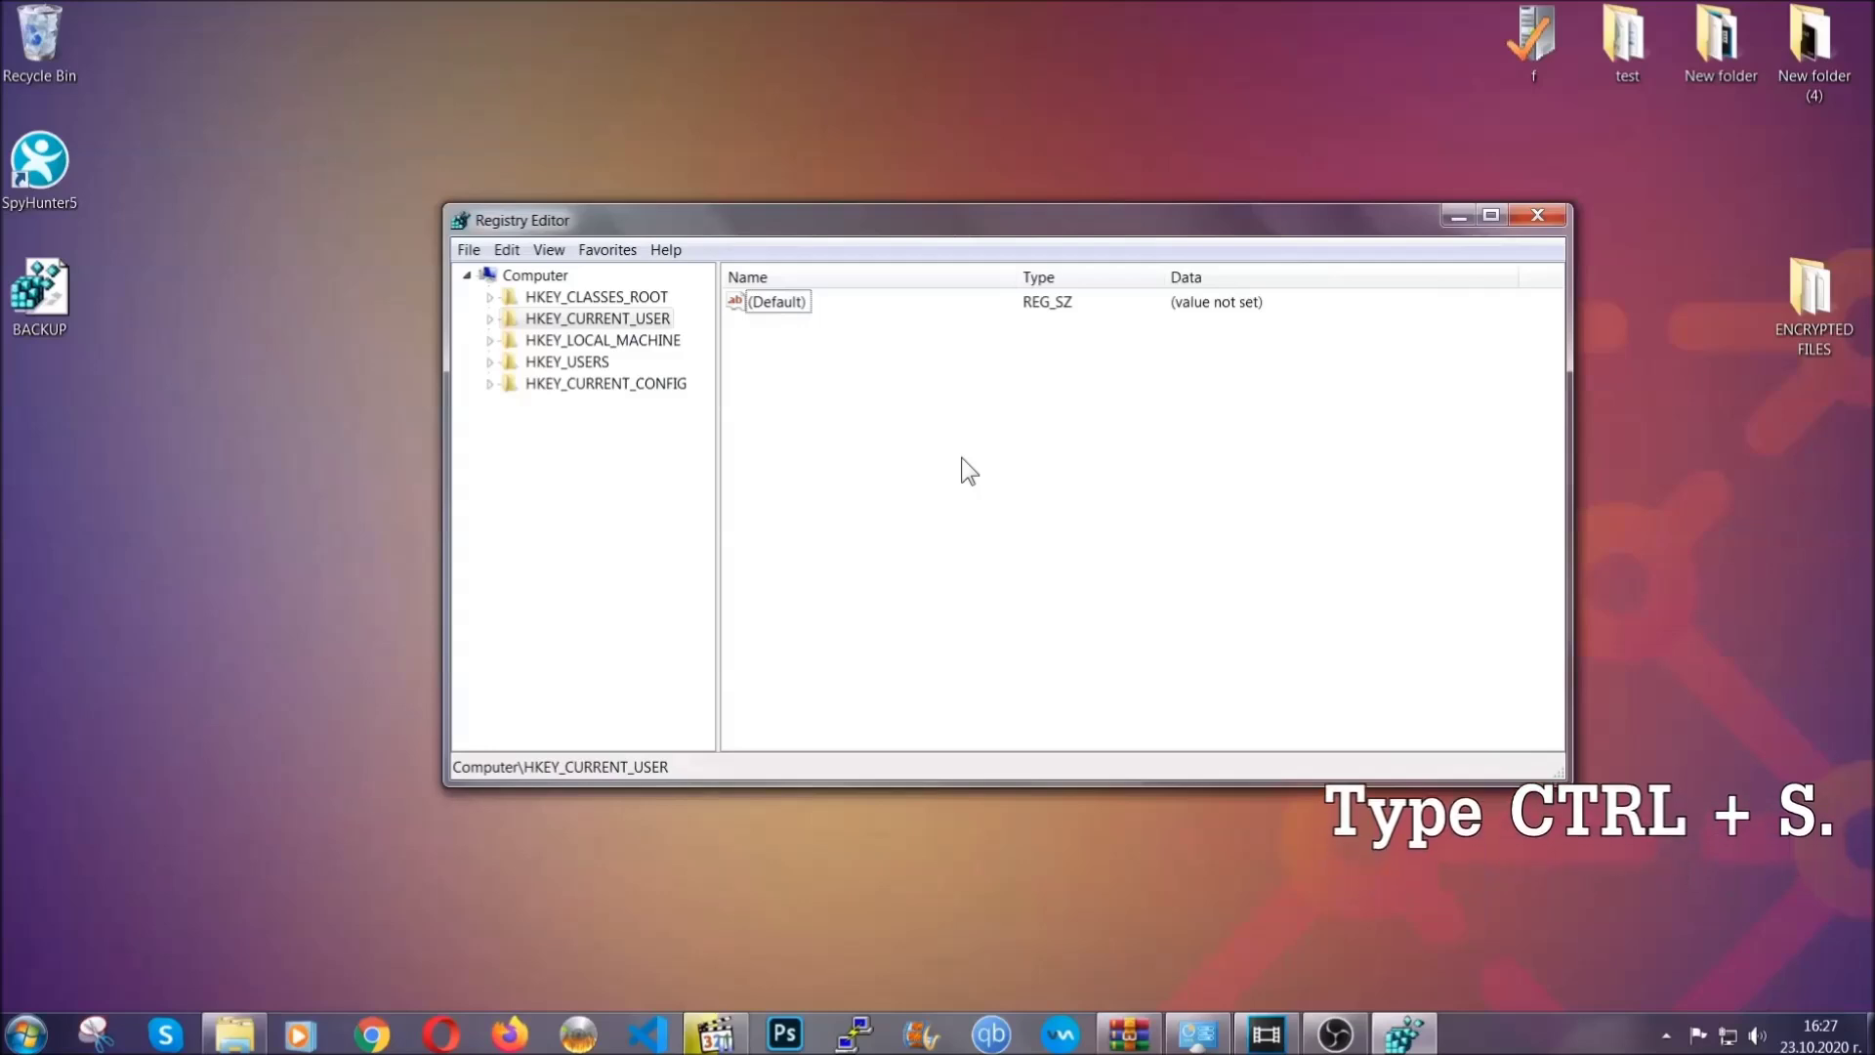
# Find the RunOnce key and show the values under the Run key.
pyautogui.hotkey('ctrl', 'f')
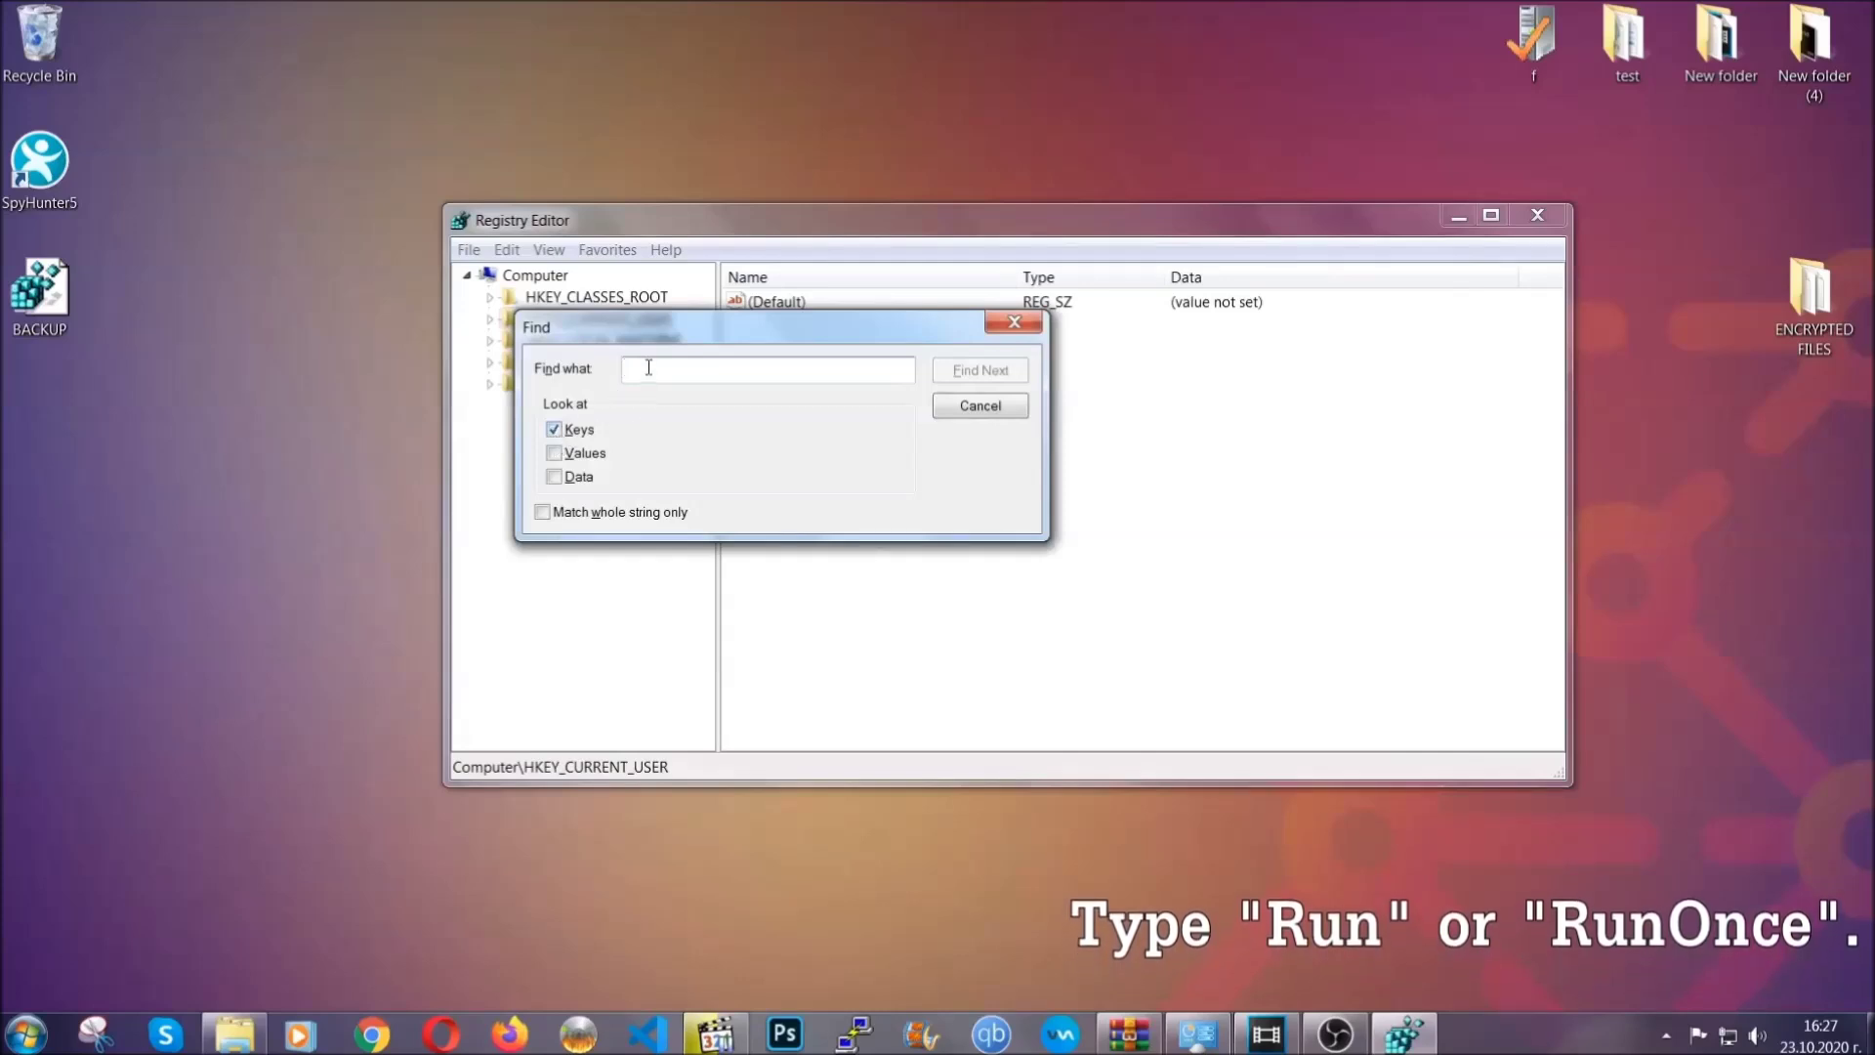
pyautogui.write('RunOnce')
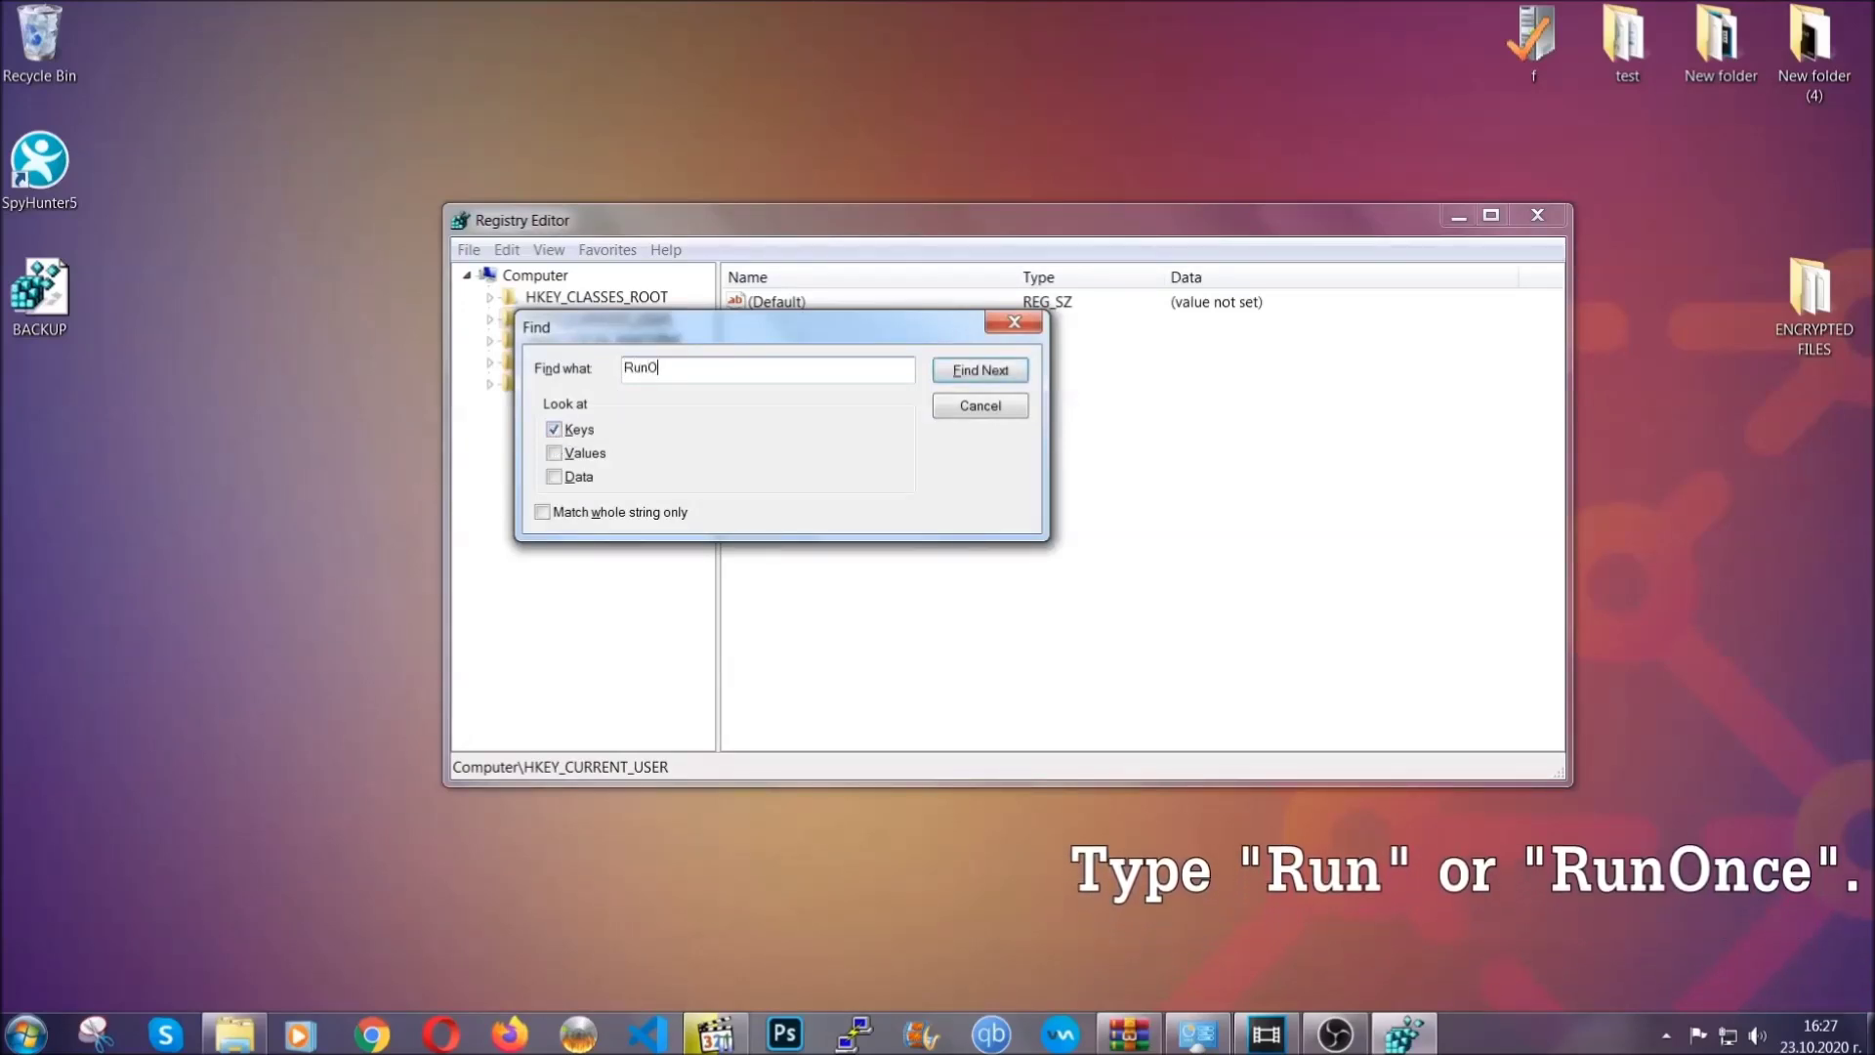
pyautogui.click(1000, 375)
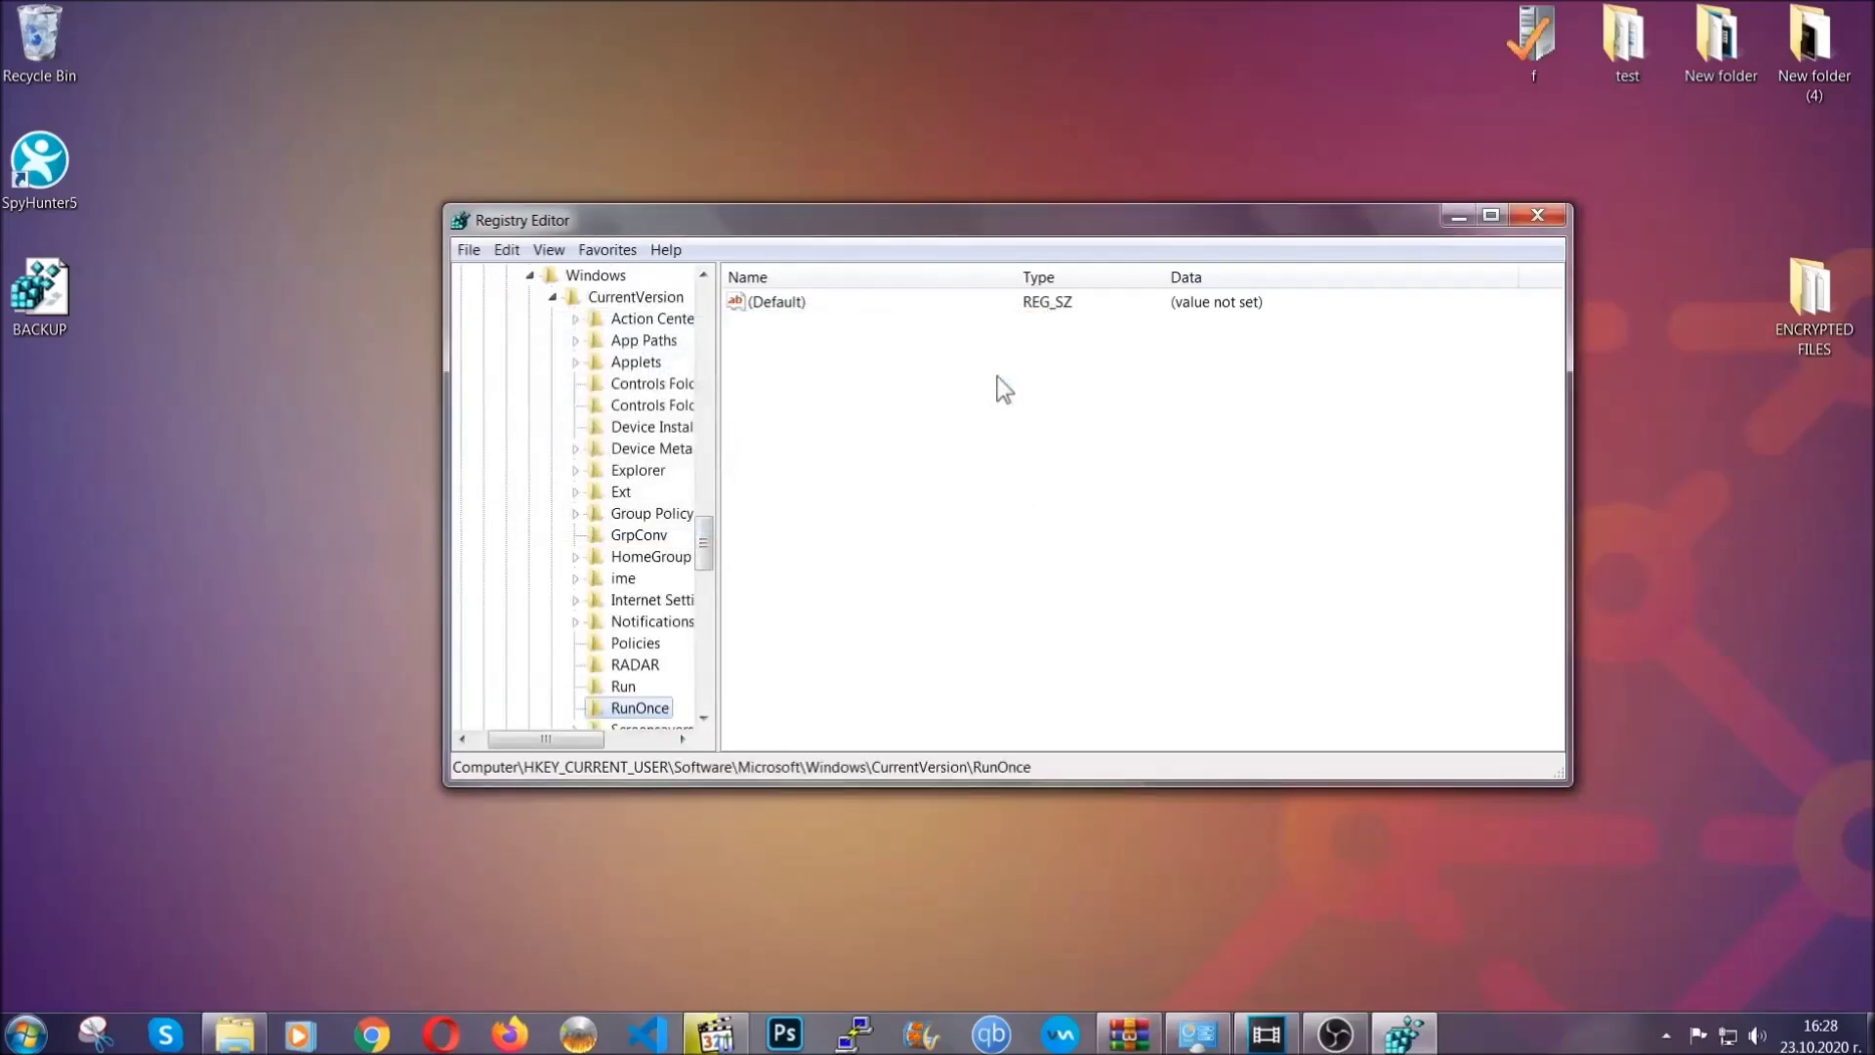
pyautogui.moveTo(714, 530); pyautogui.dragTo(704, 560)
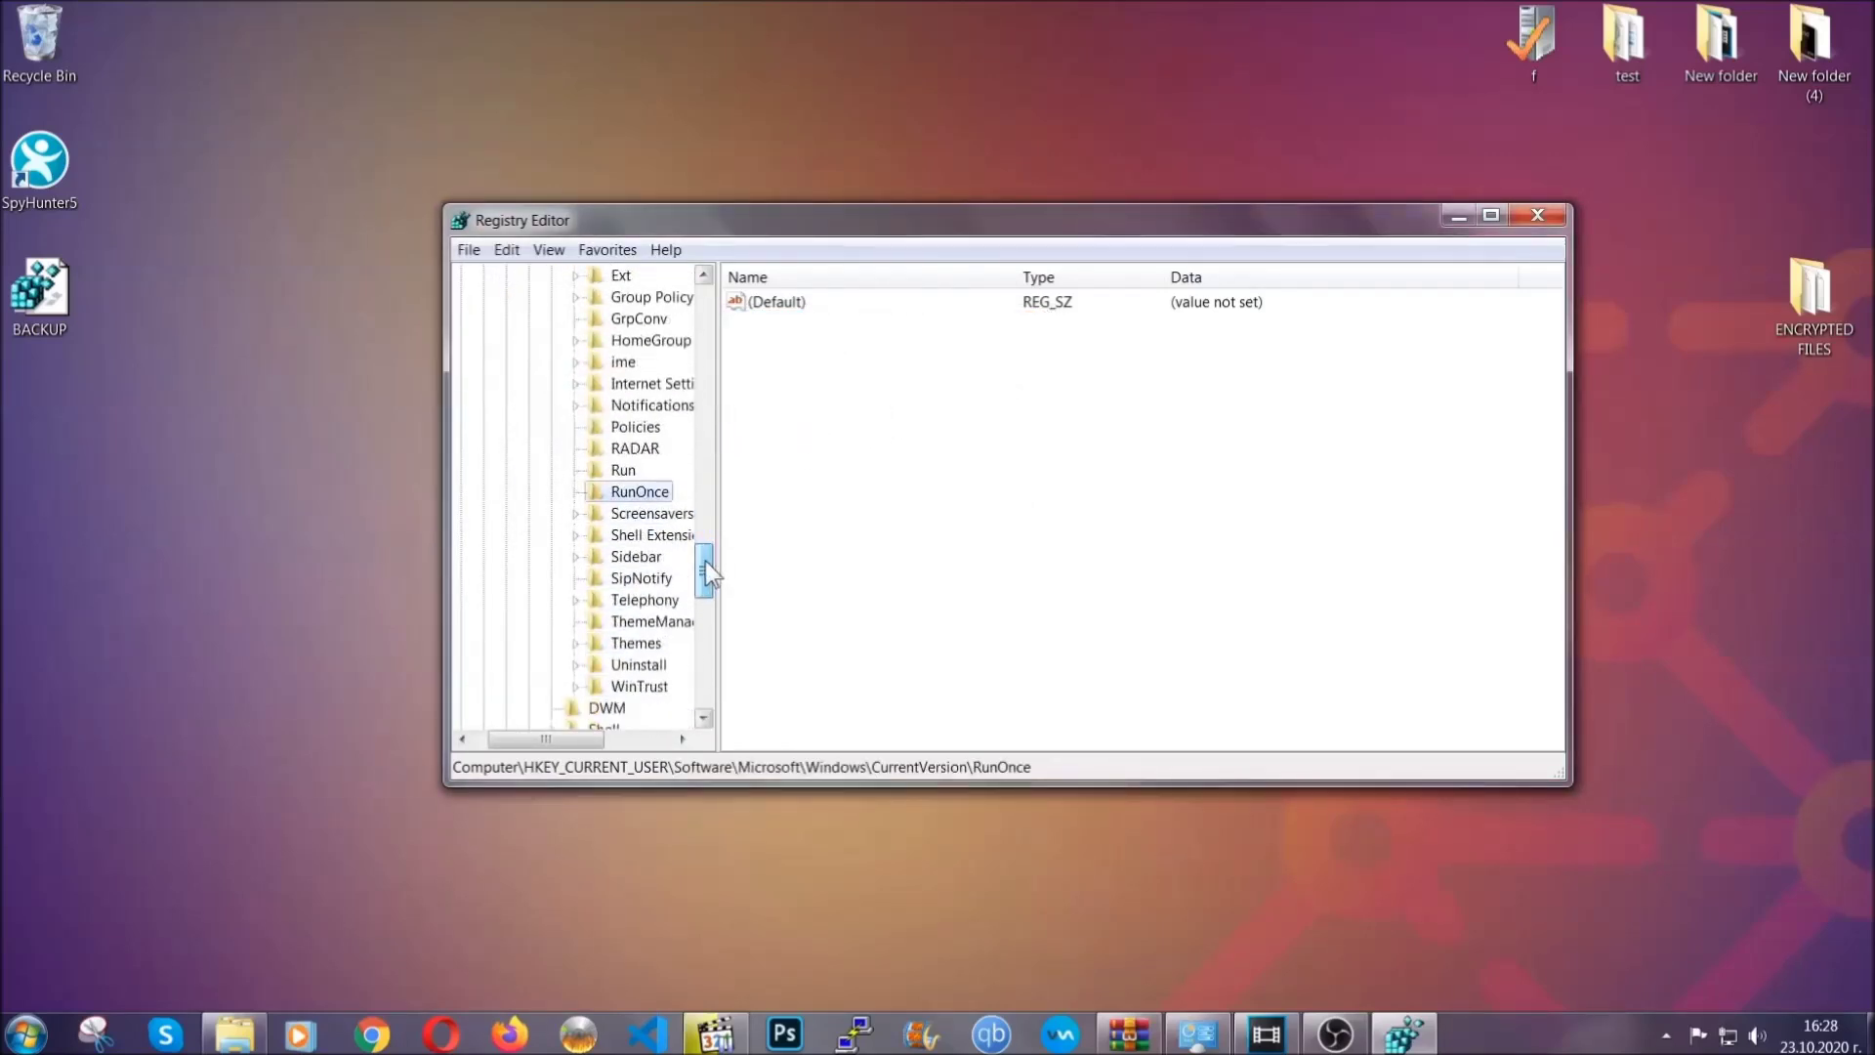
pyautogui.click(623, 469)
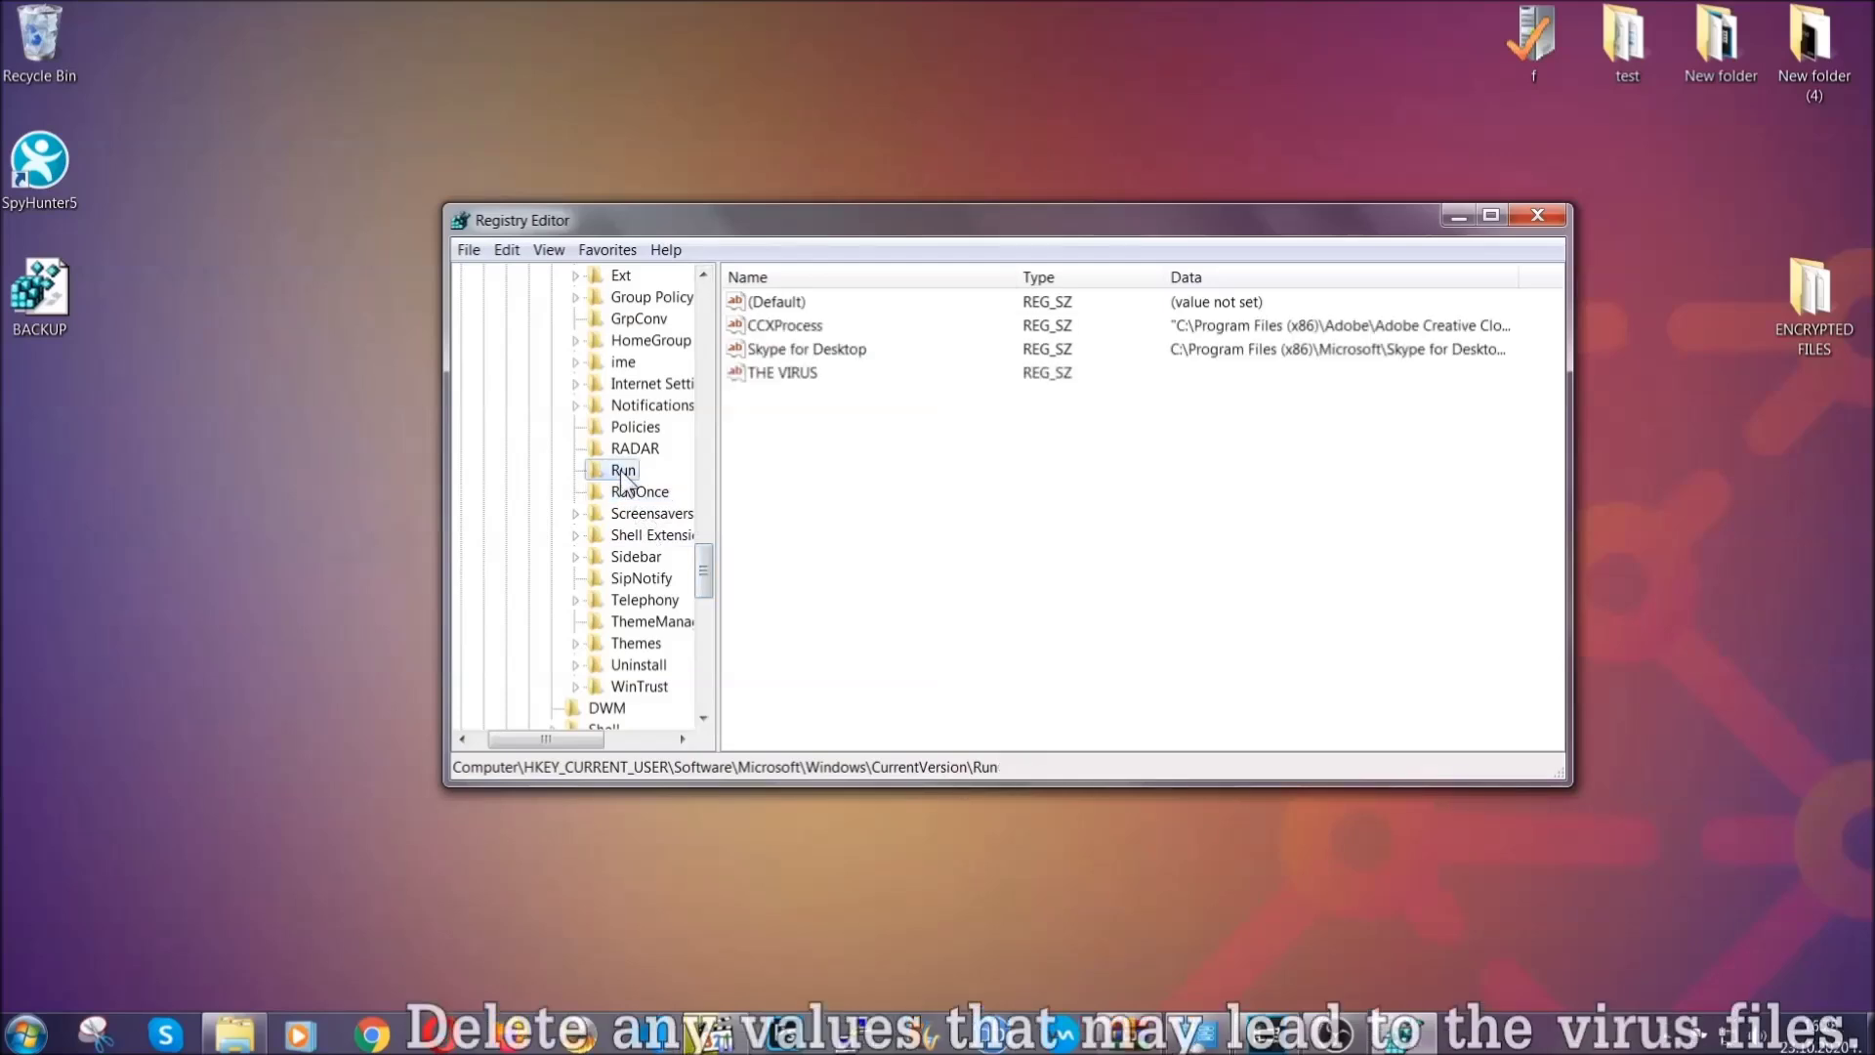
# Permanently delete the THE VIRUS startup value from the Run key.
pyautogui.click(770, 375)
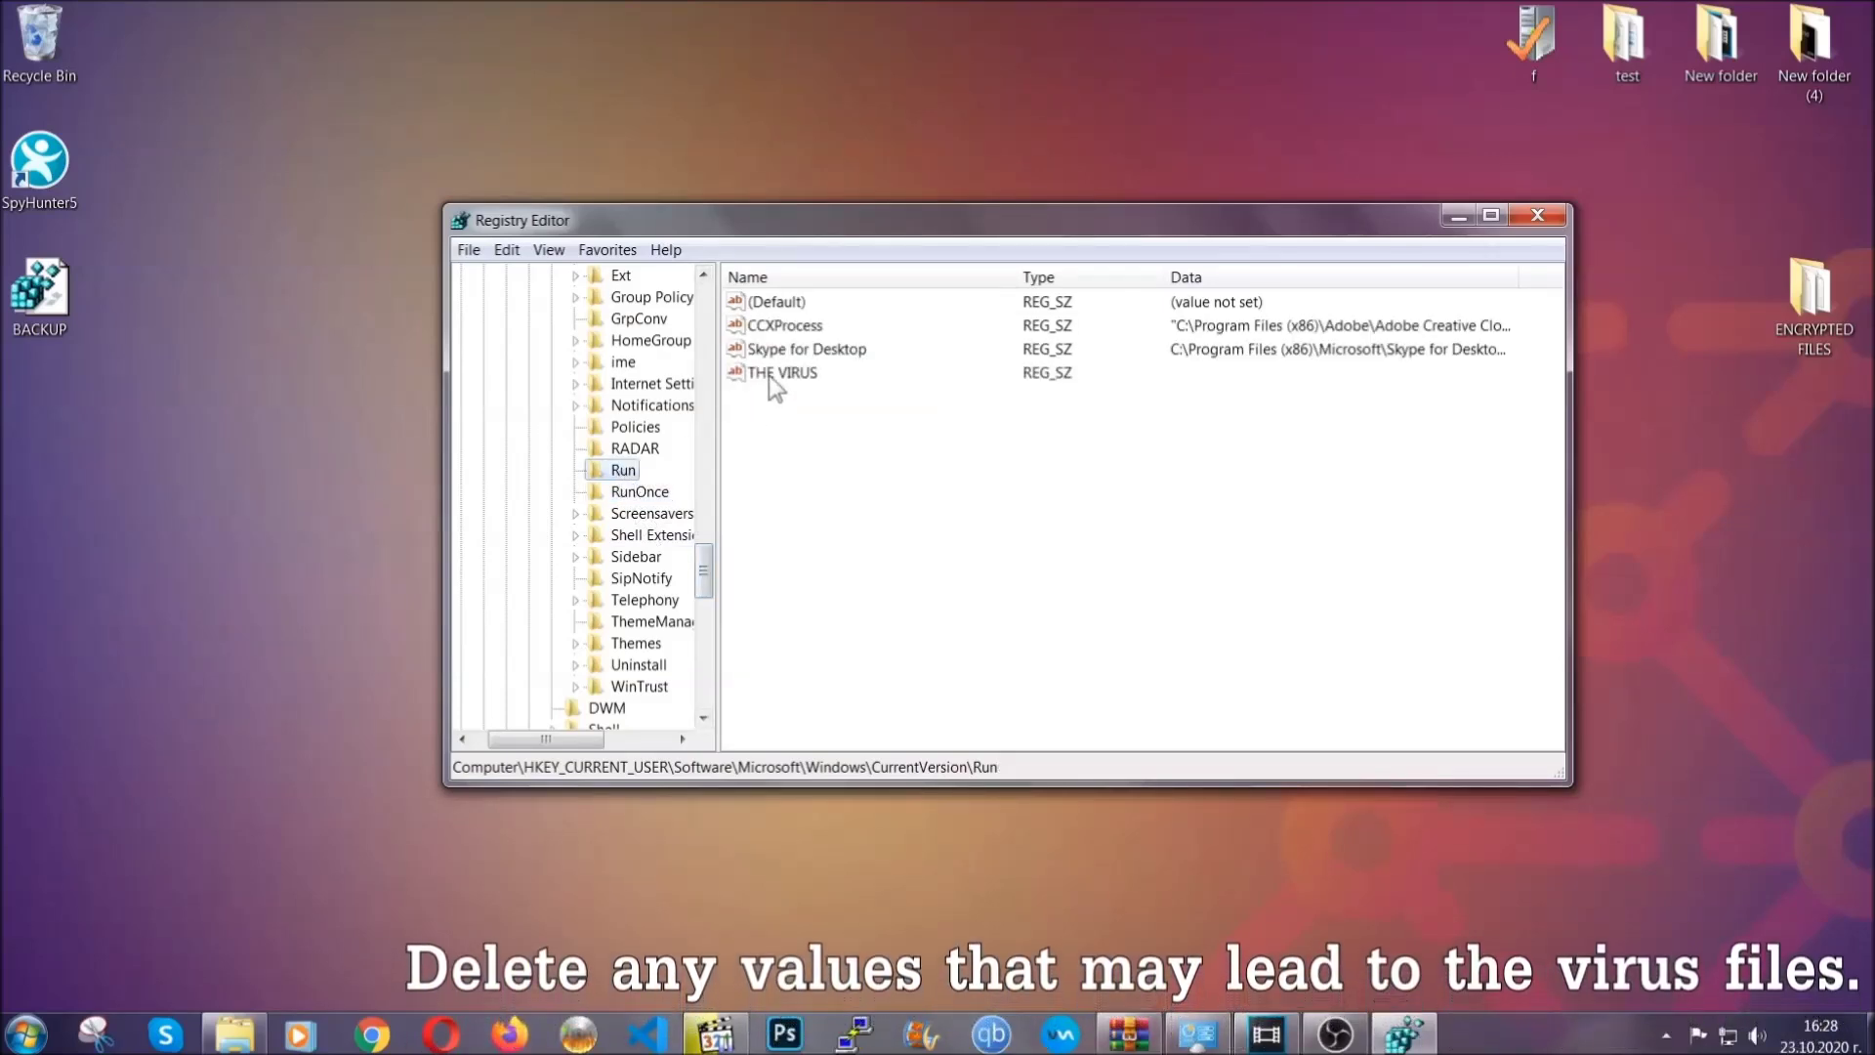
pyautogui.rightClick(769, 377)
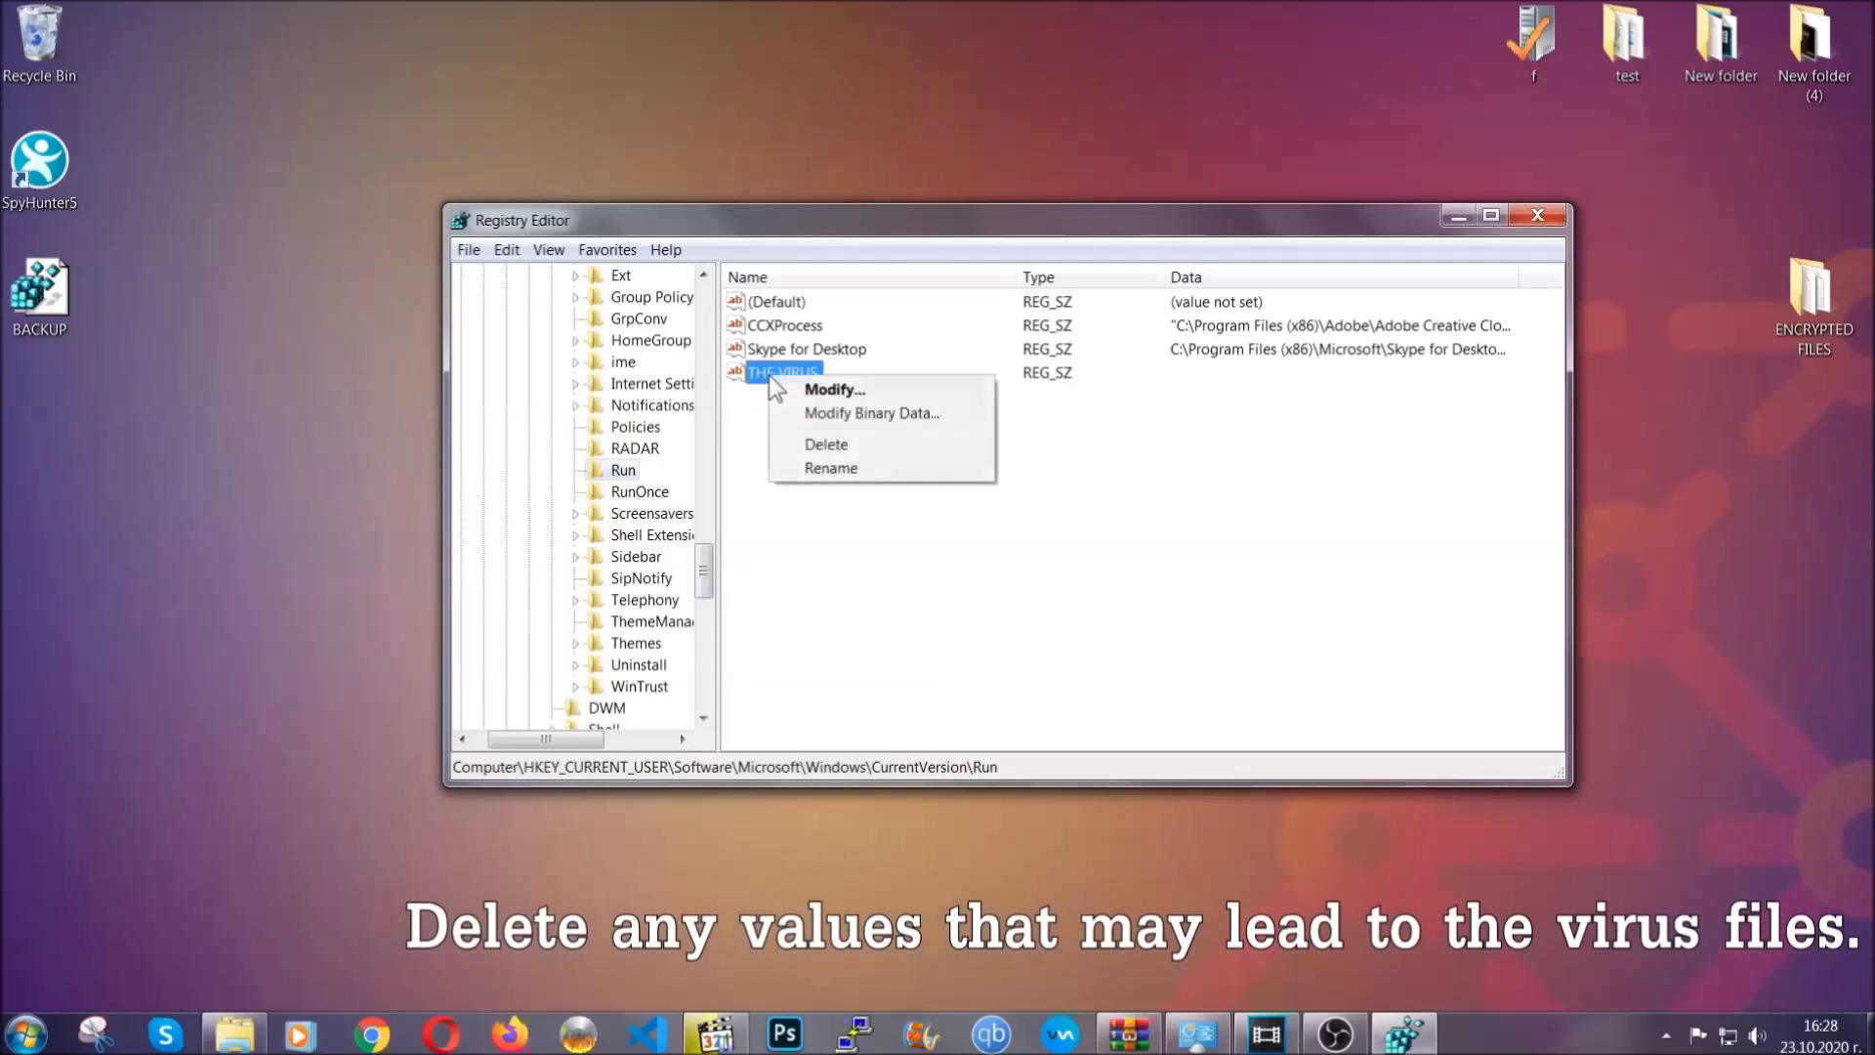
pyautogui.click(805, 446)
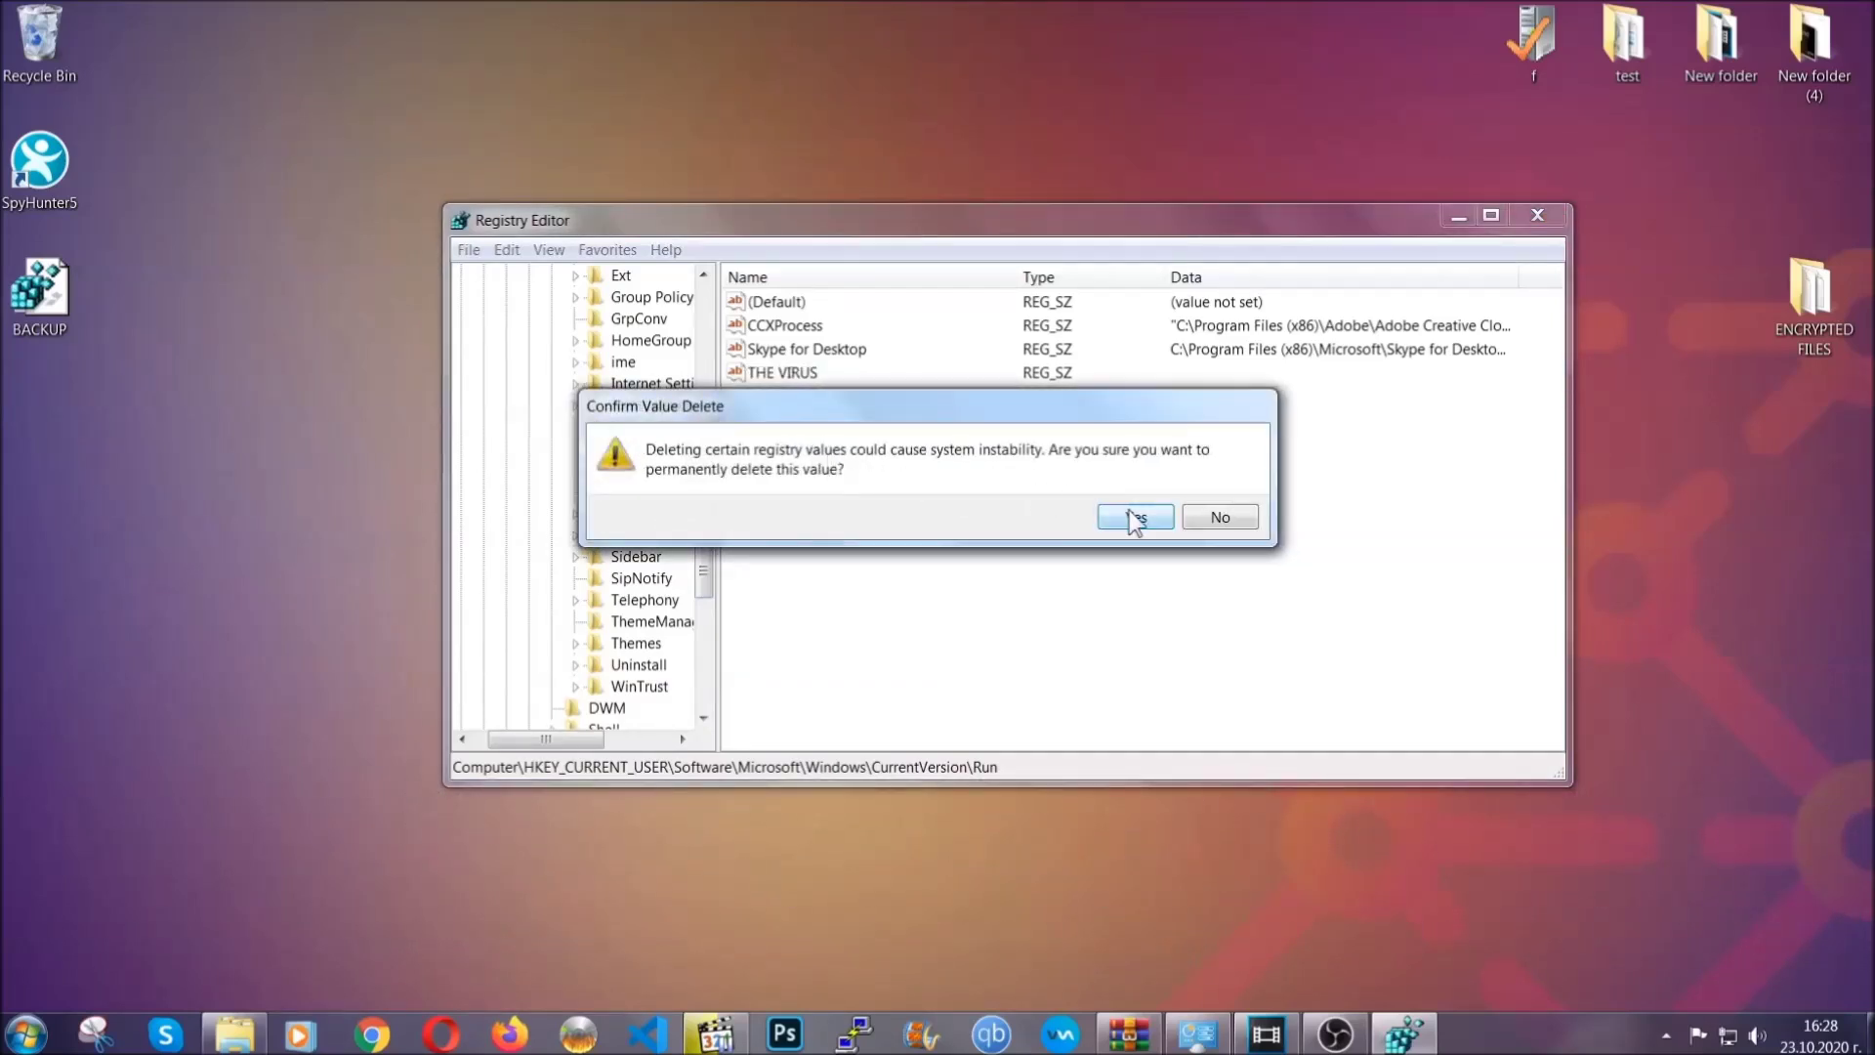
pyautogui.click(1133, 517)
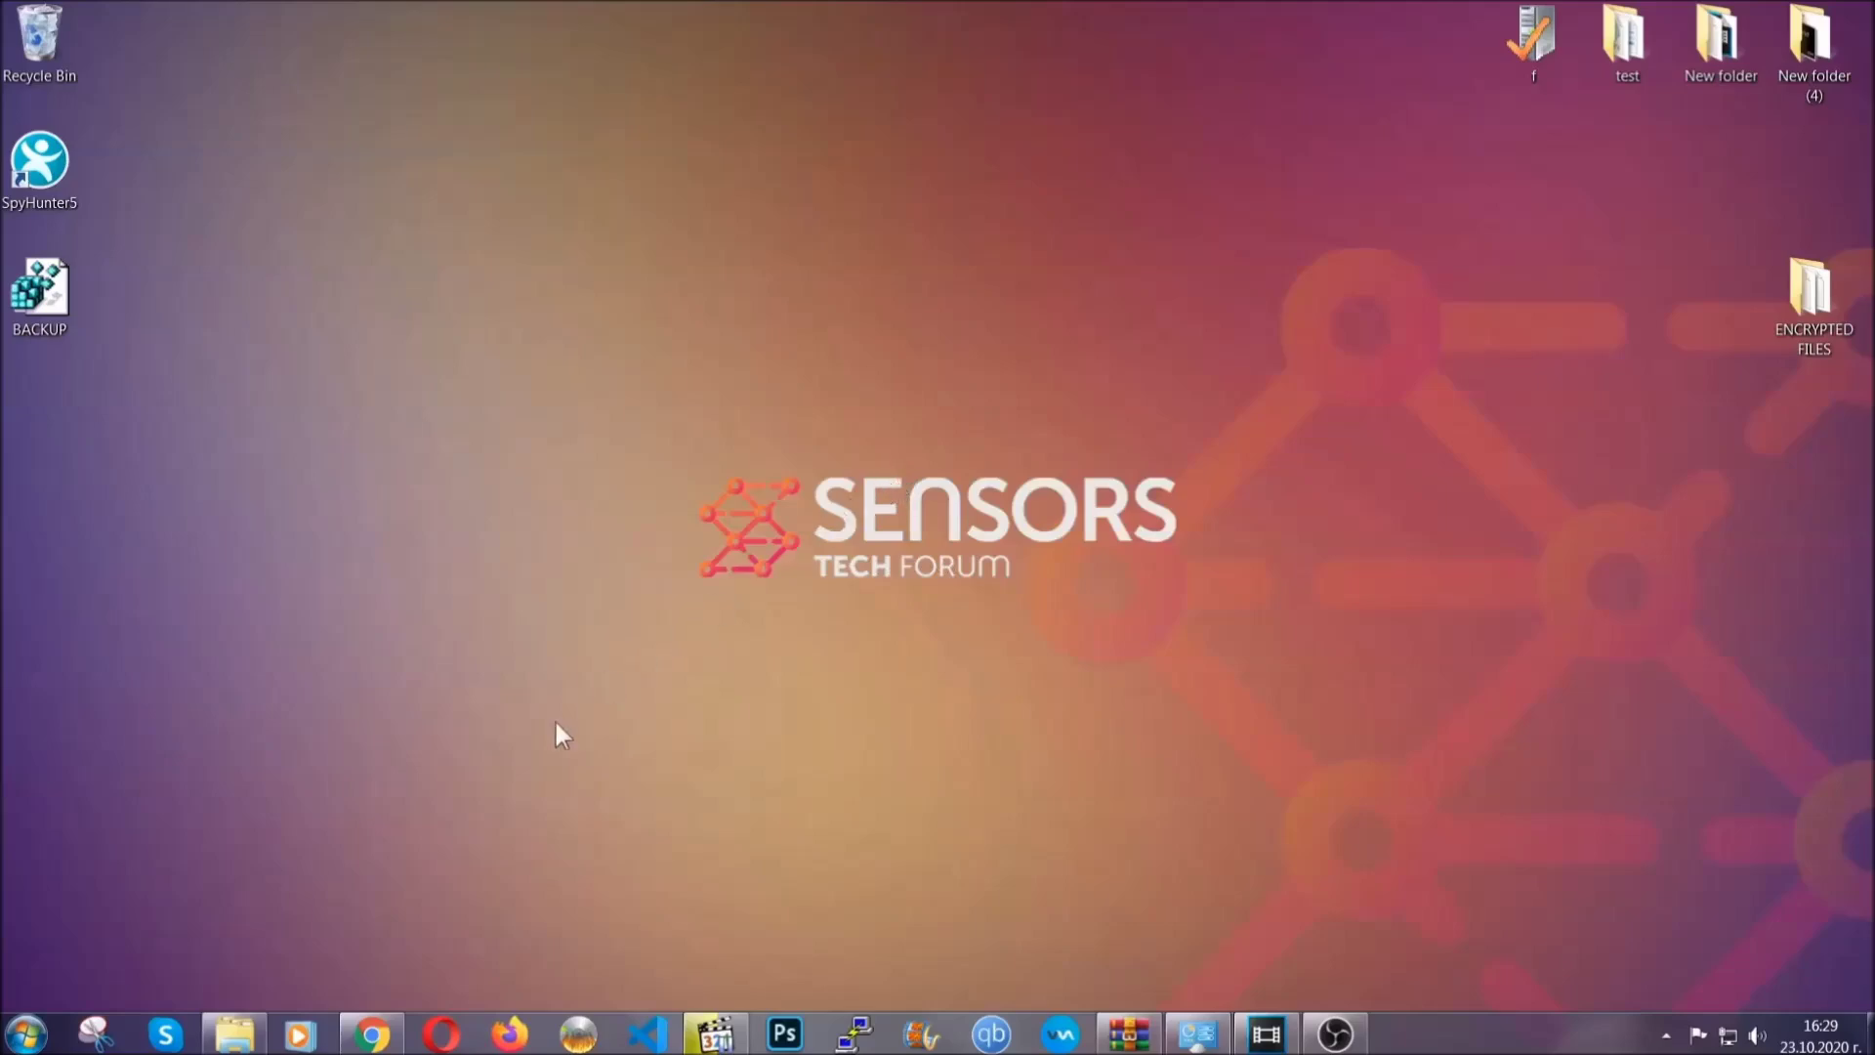
# In Chrome's Sensors Tech Forum recovery article, expand the Method 2 Windows Backup section.
pyautogui.click(372, 1037)
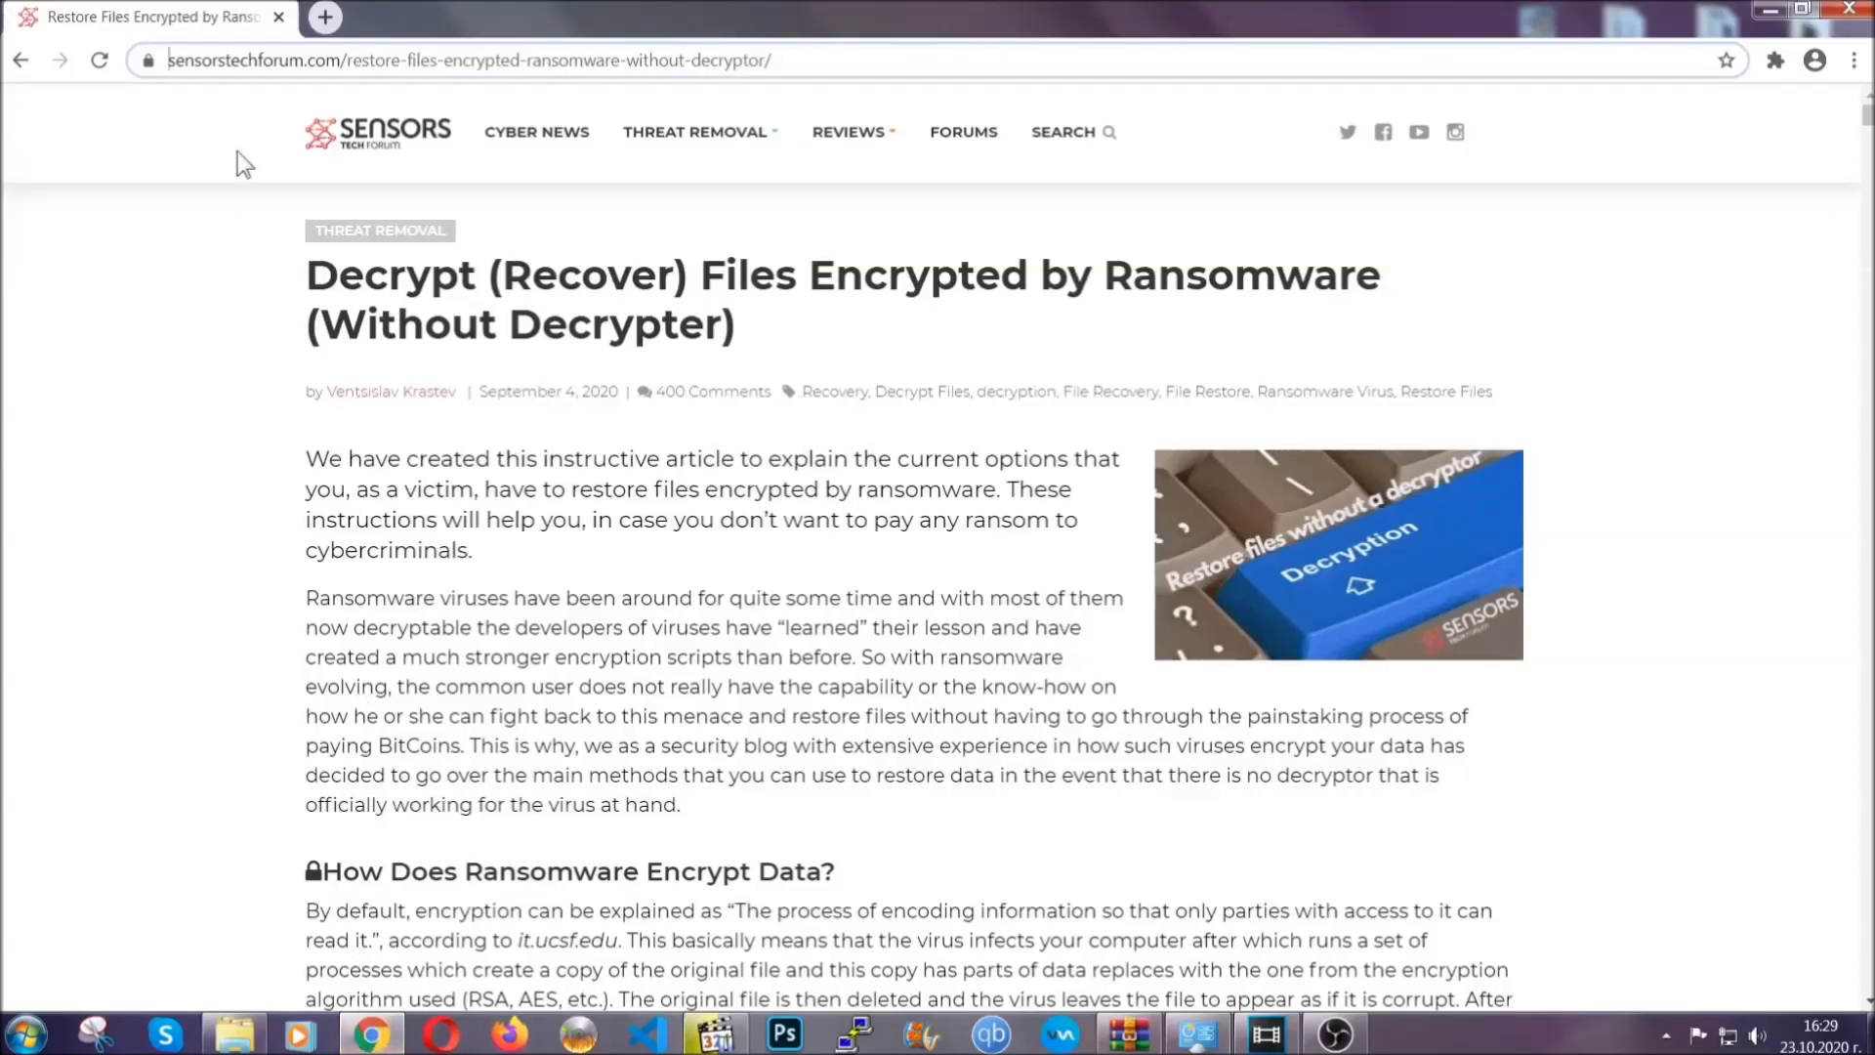
pyautogui.moveTo(170, 60); pyautogui.dragTo(846, 70)
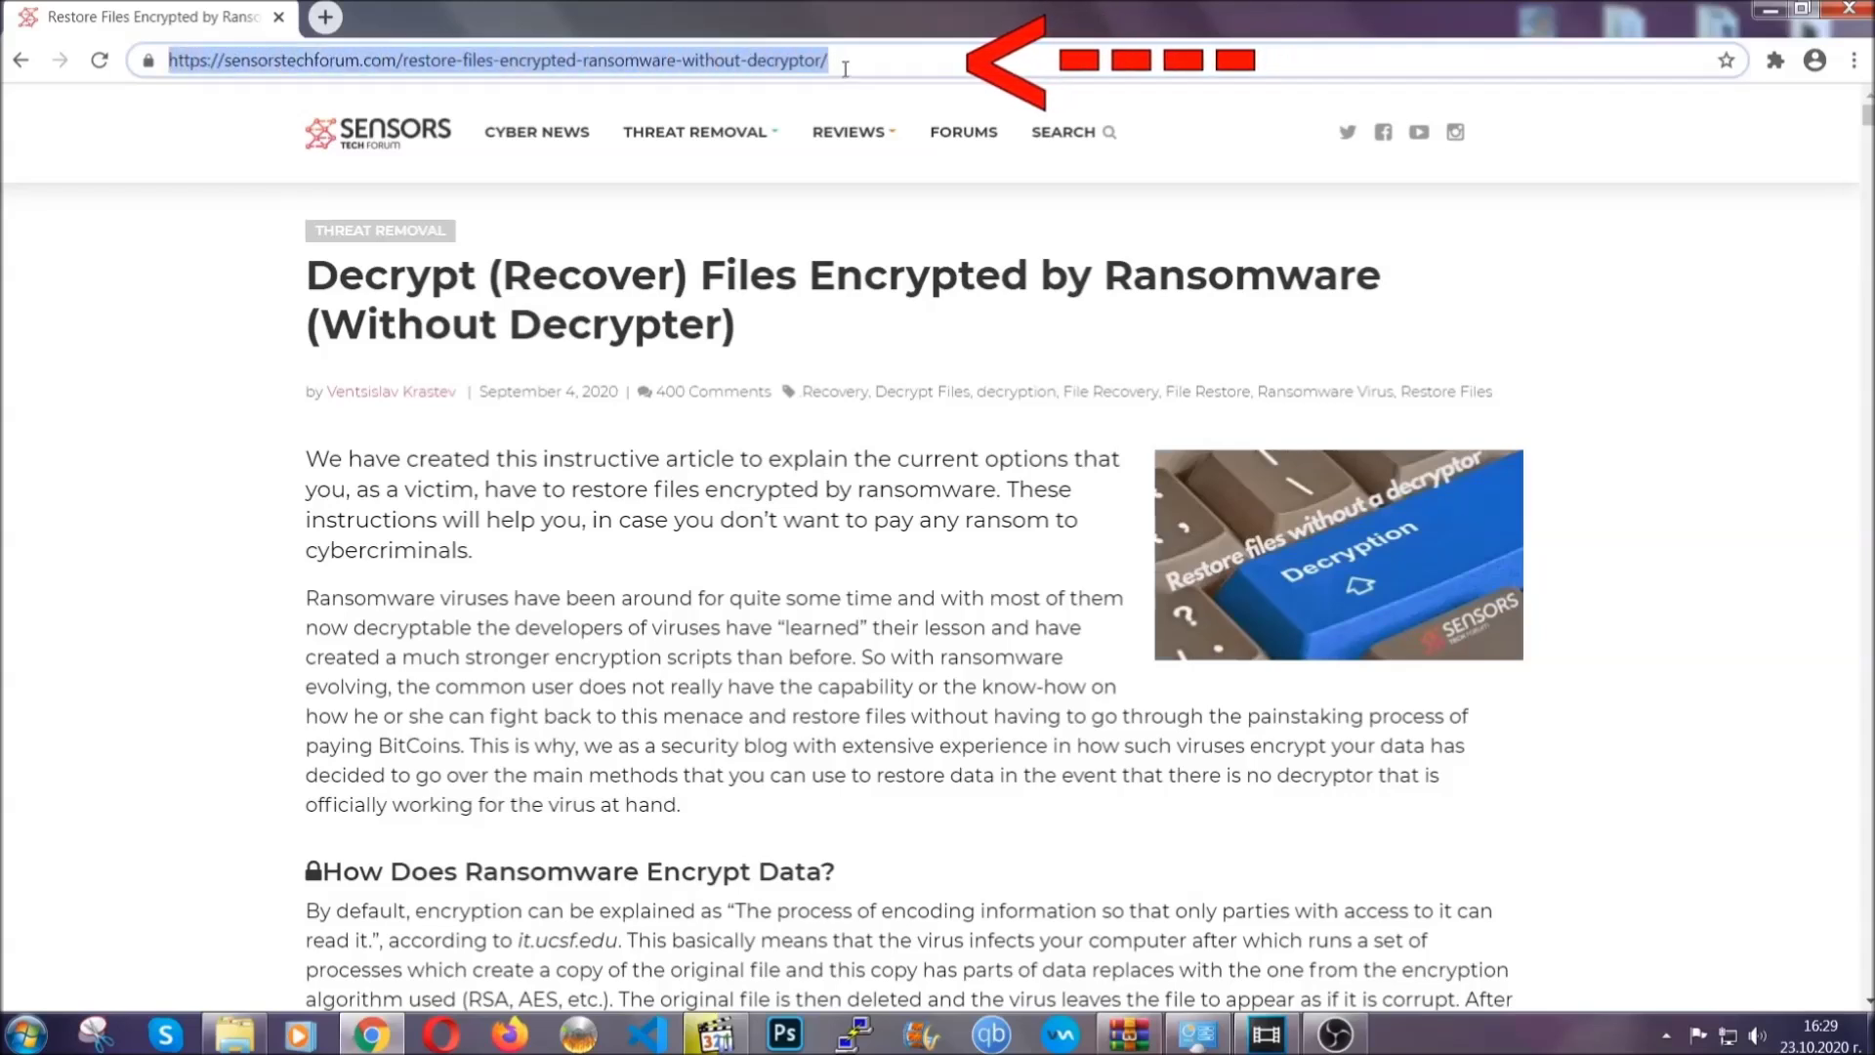
pyautogui.moveTo(848, 191)
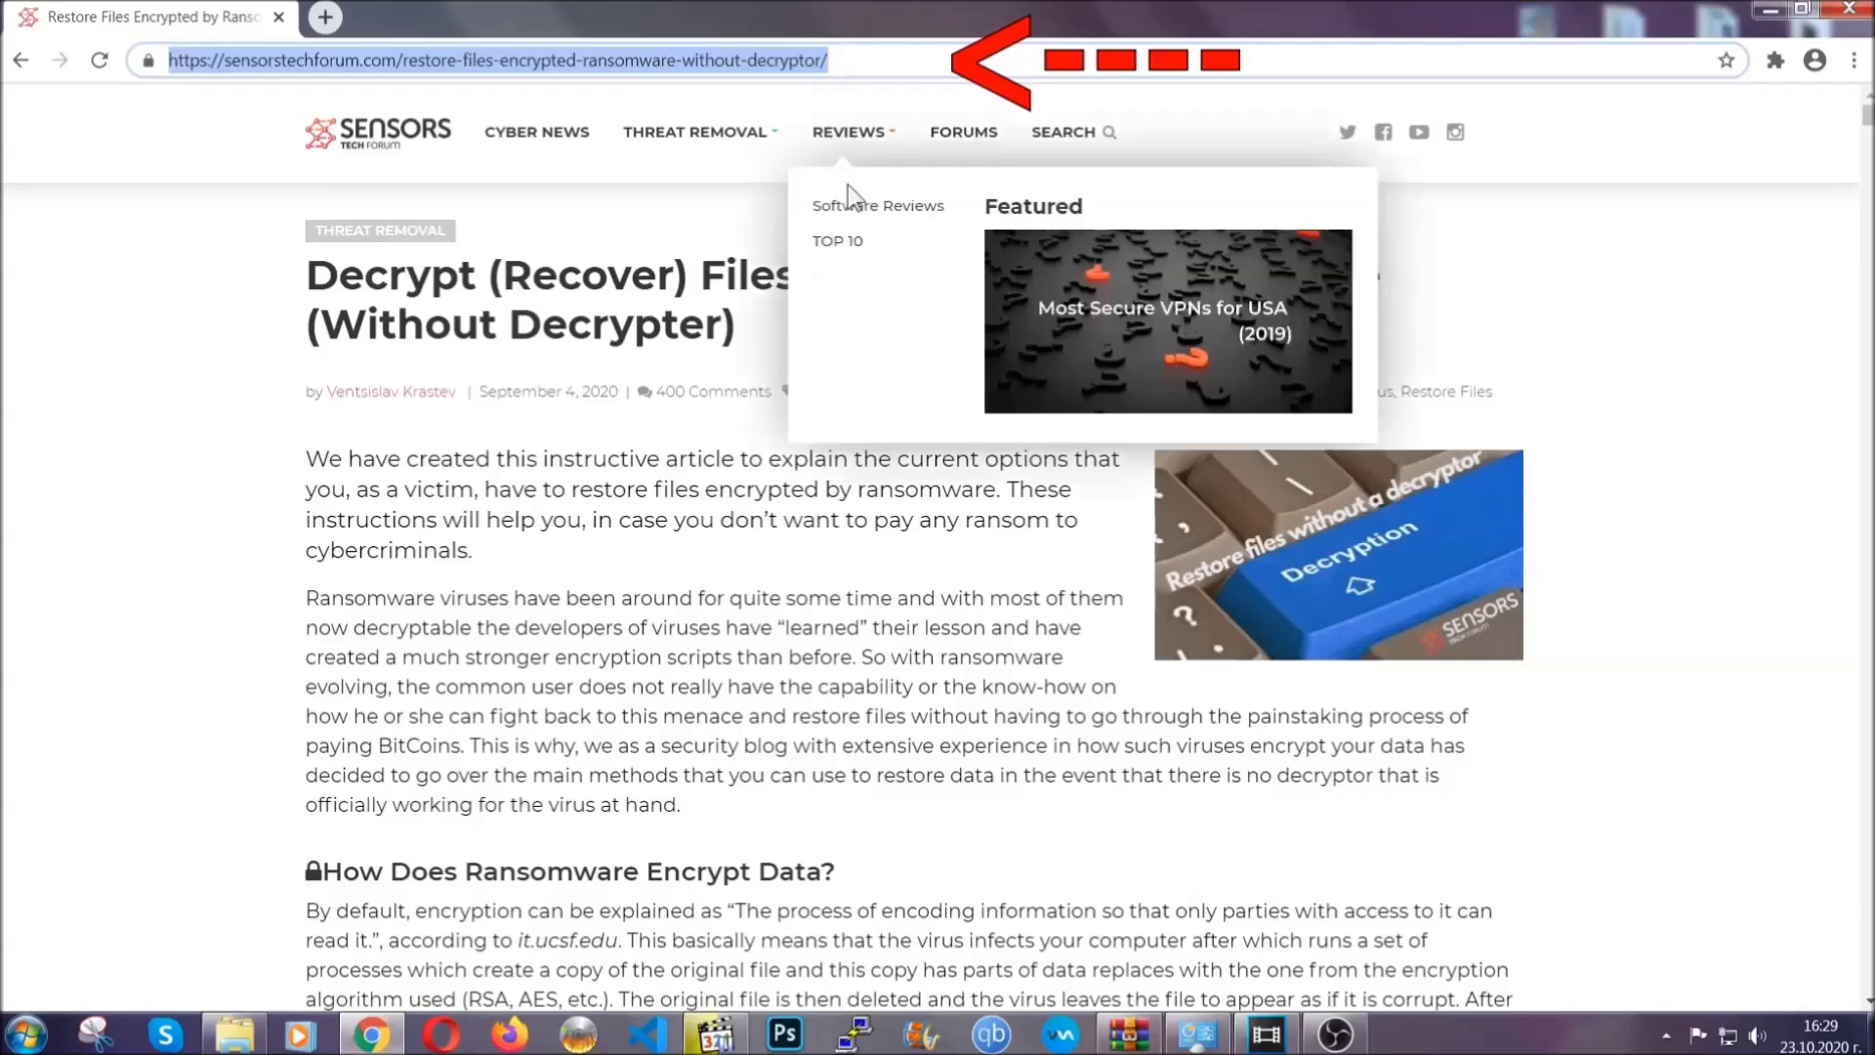
pyautogui.scroll(-5, 964, 532)
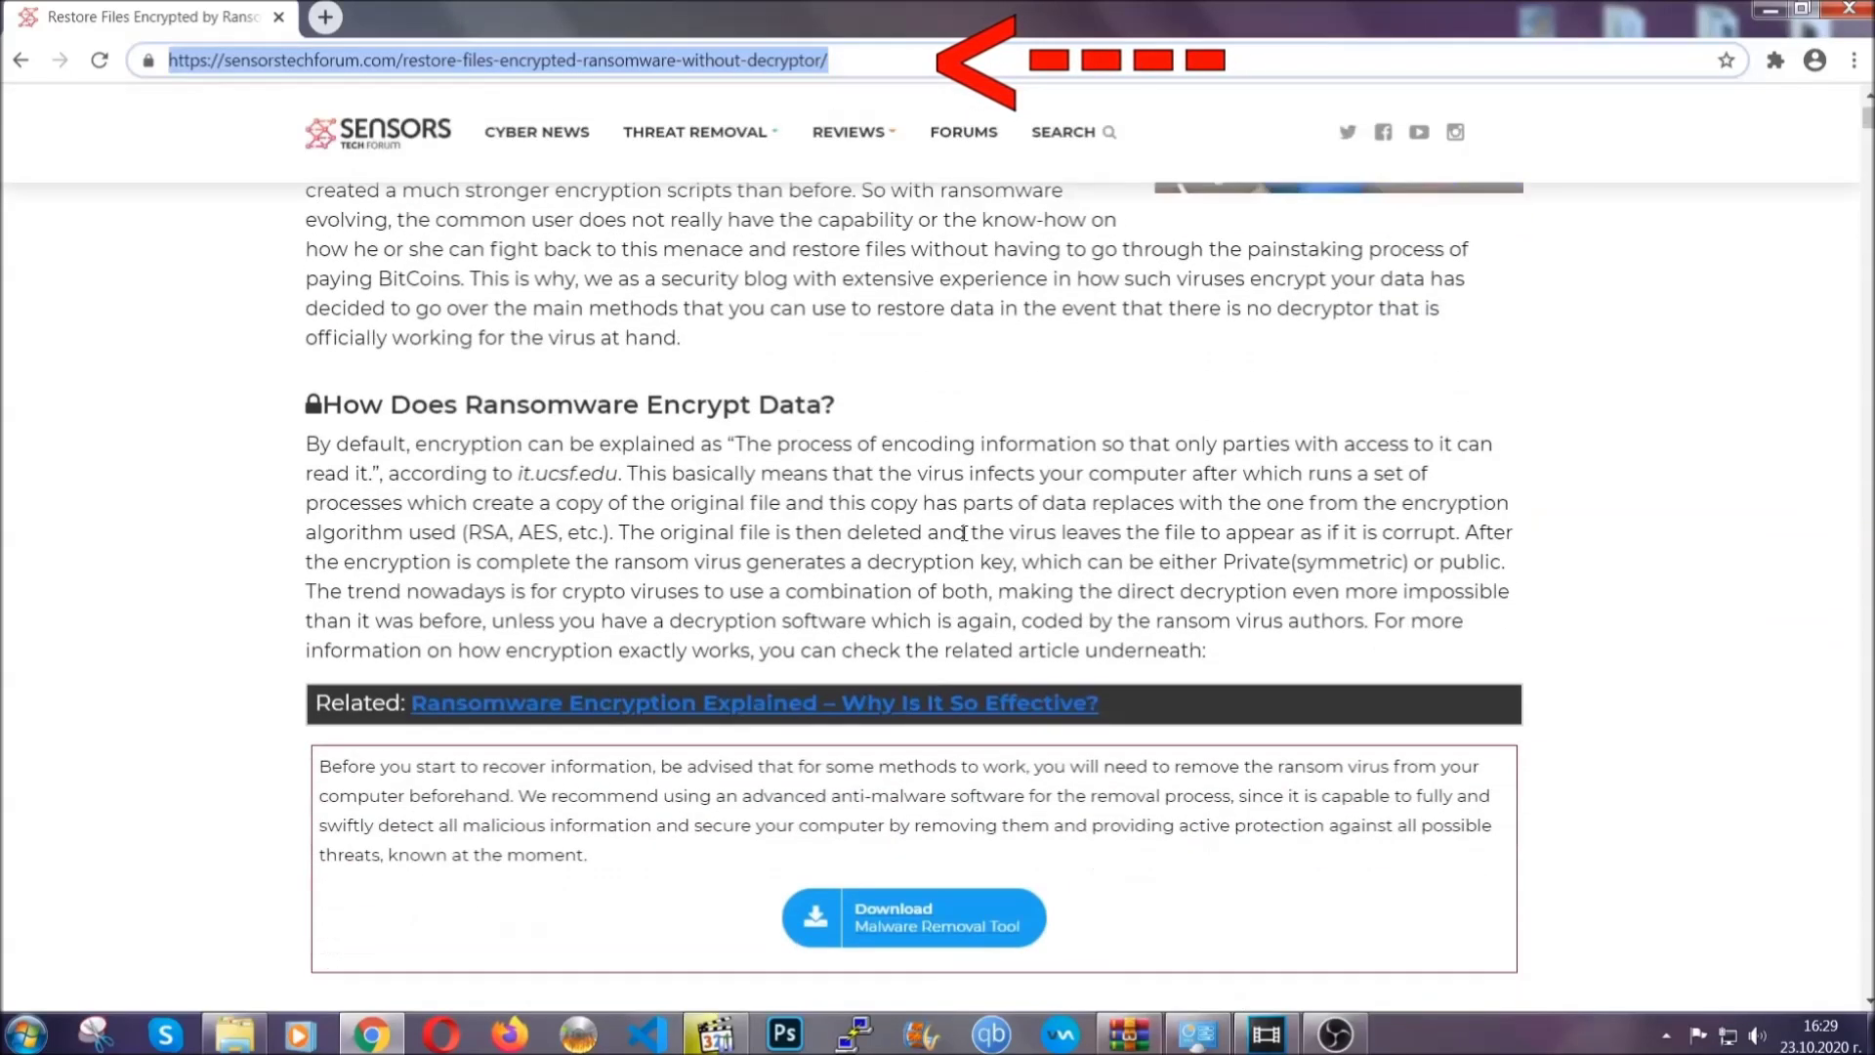
pyautogui.scroll(-6, 964, 532)
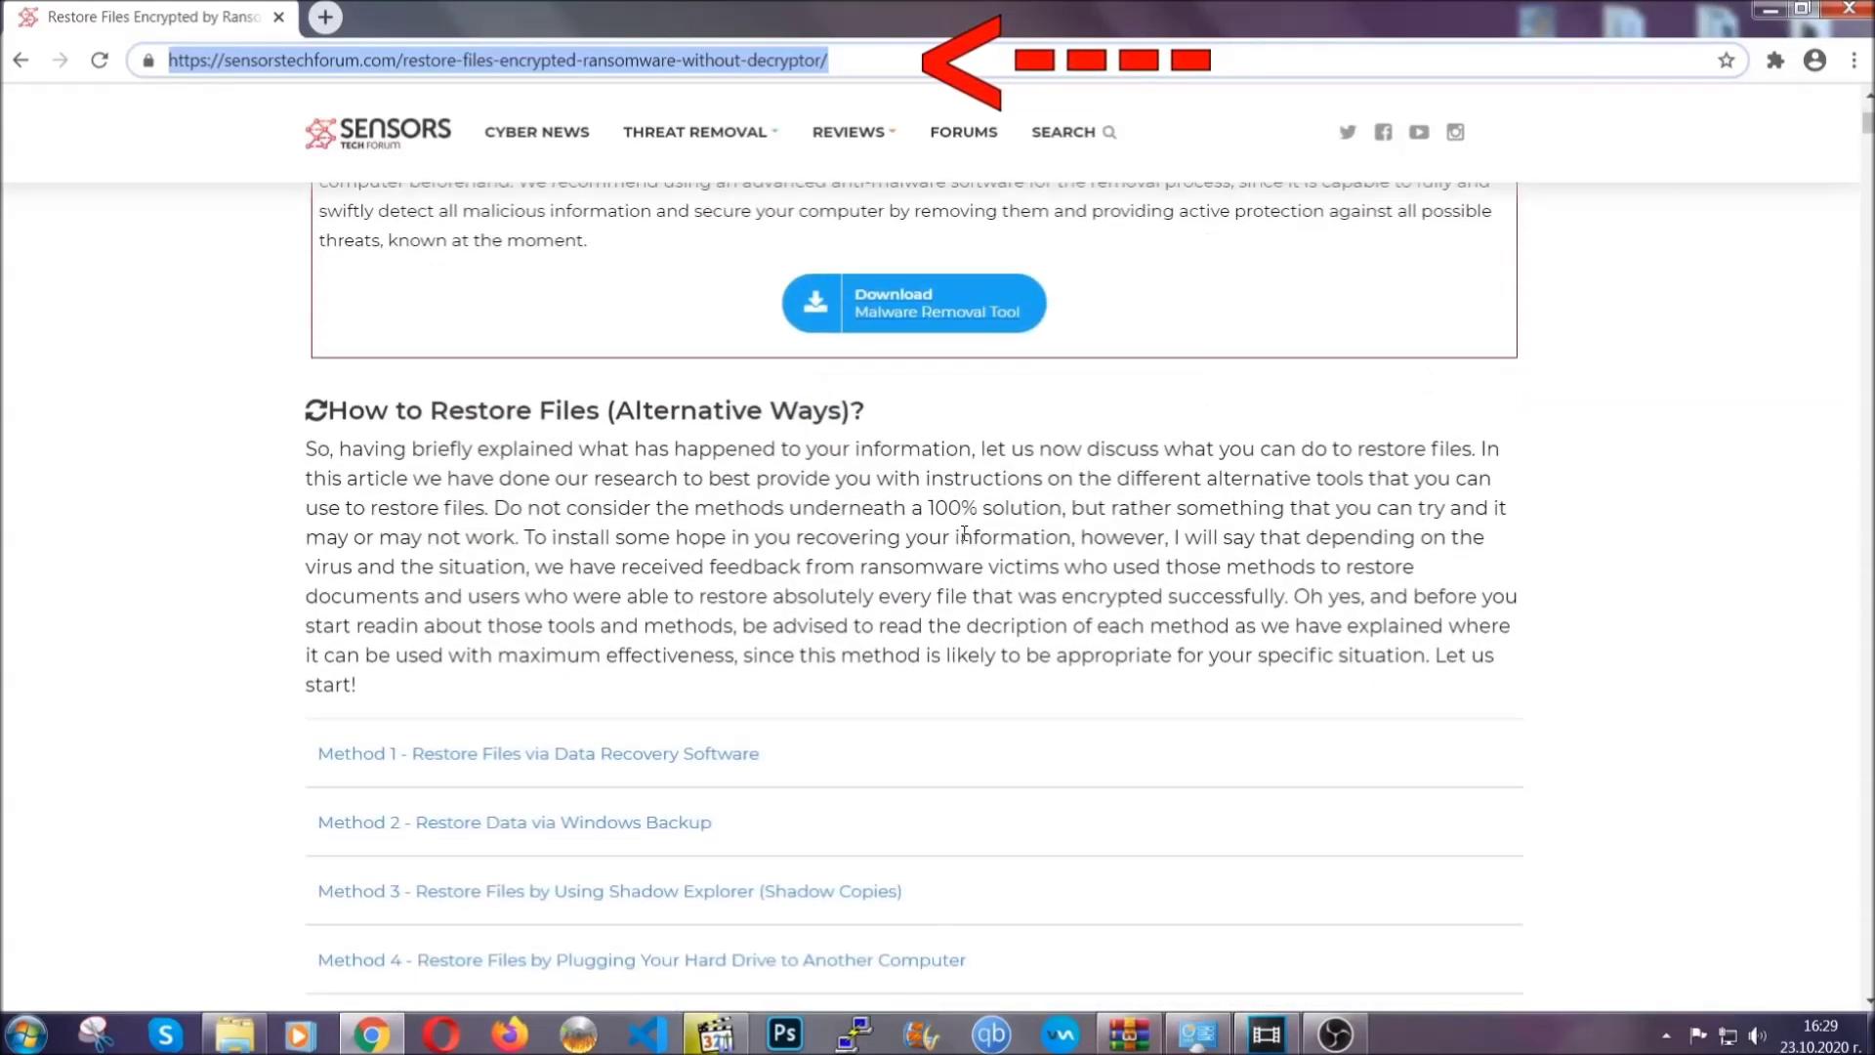
pyautogui.scroll(-1, 964, 532)
pyautogui.scroll(-3, 963, 533)
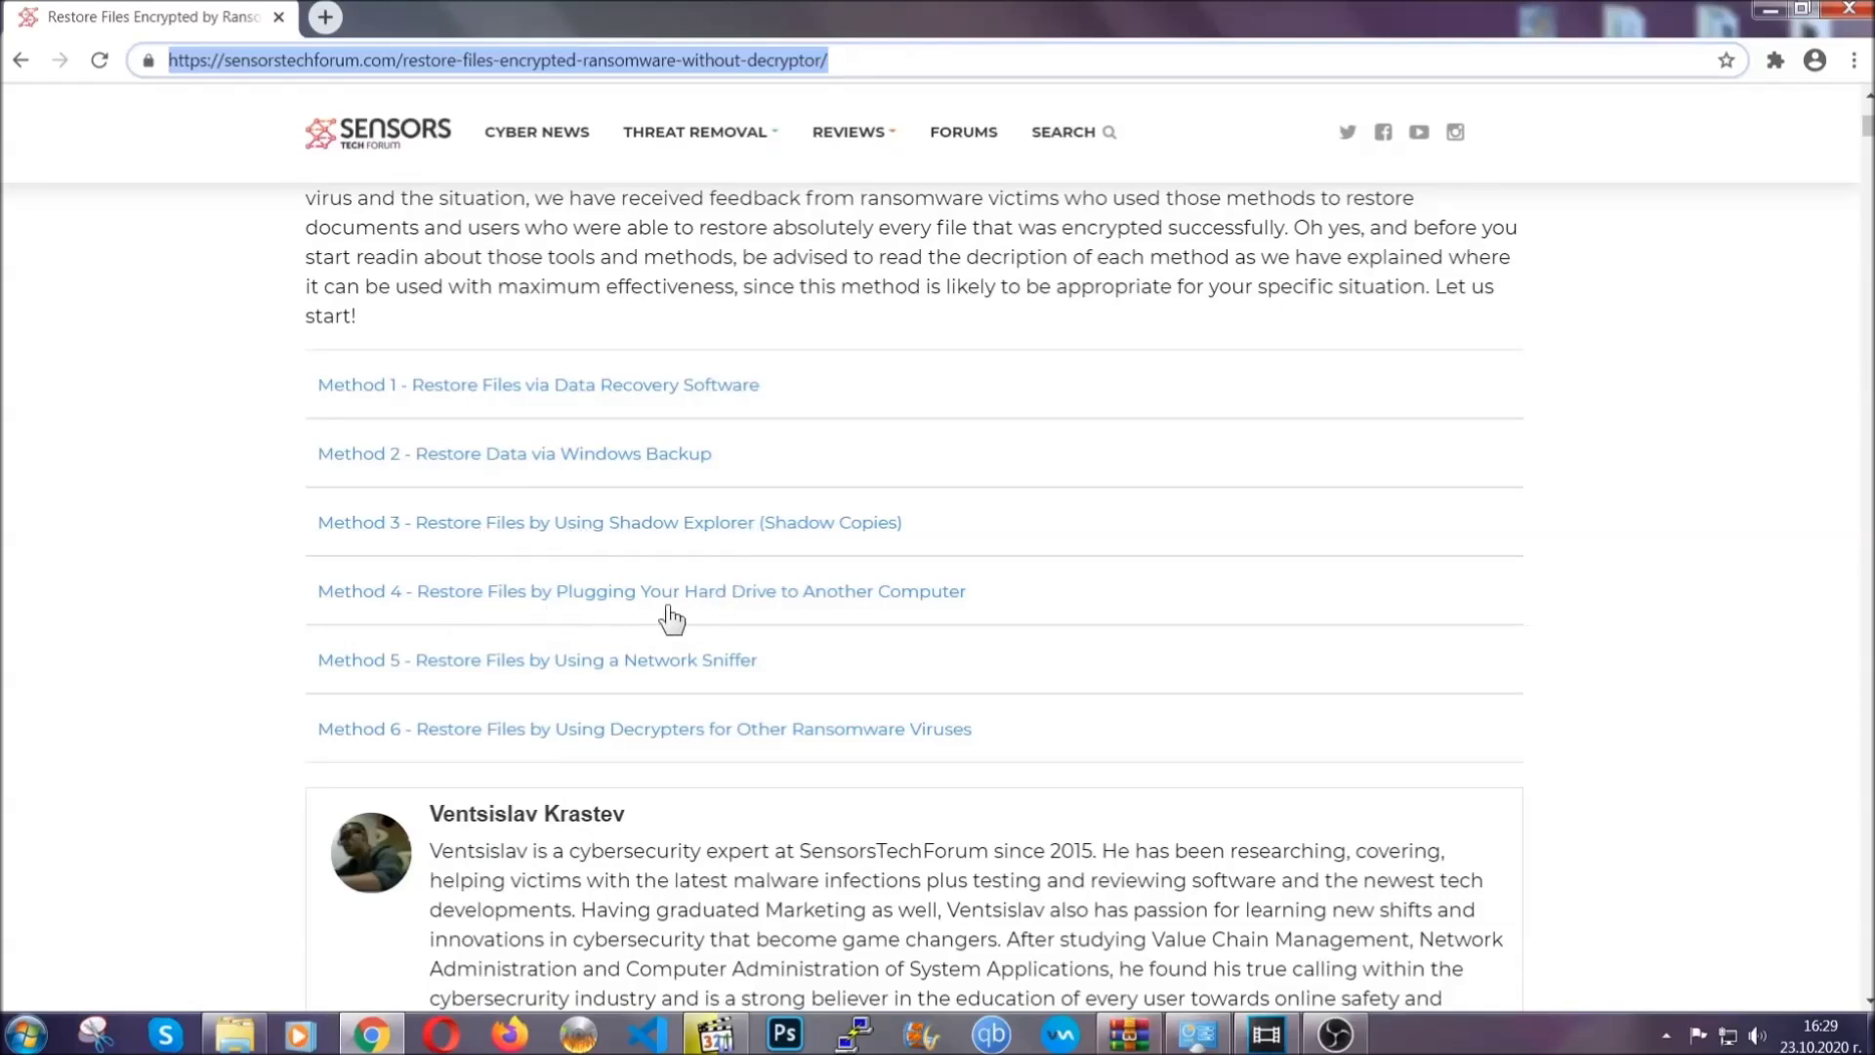
pyautogui.click(583, 452)
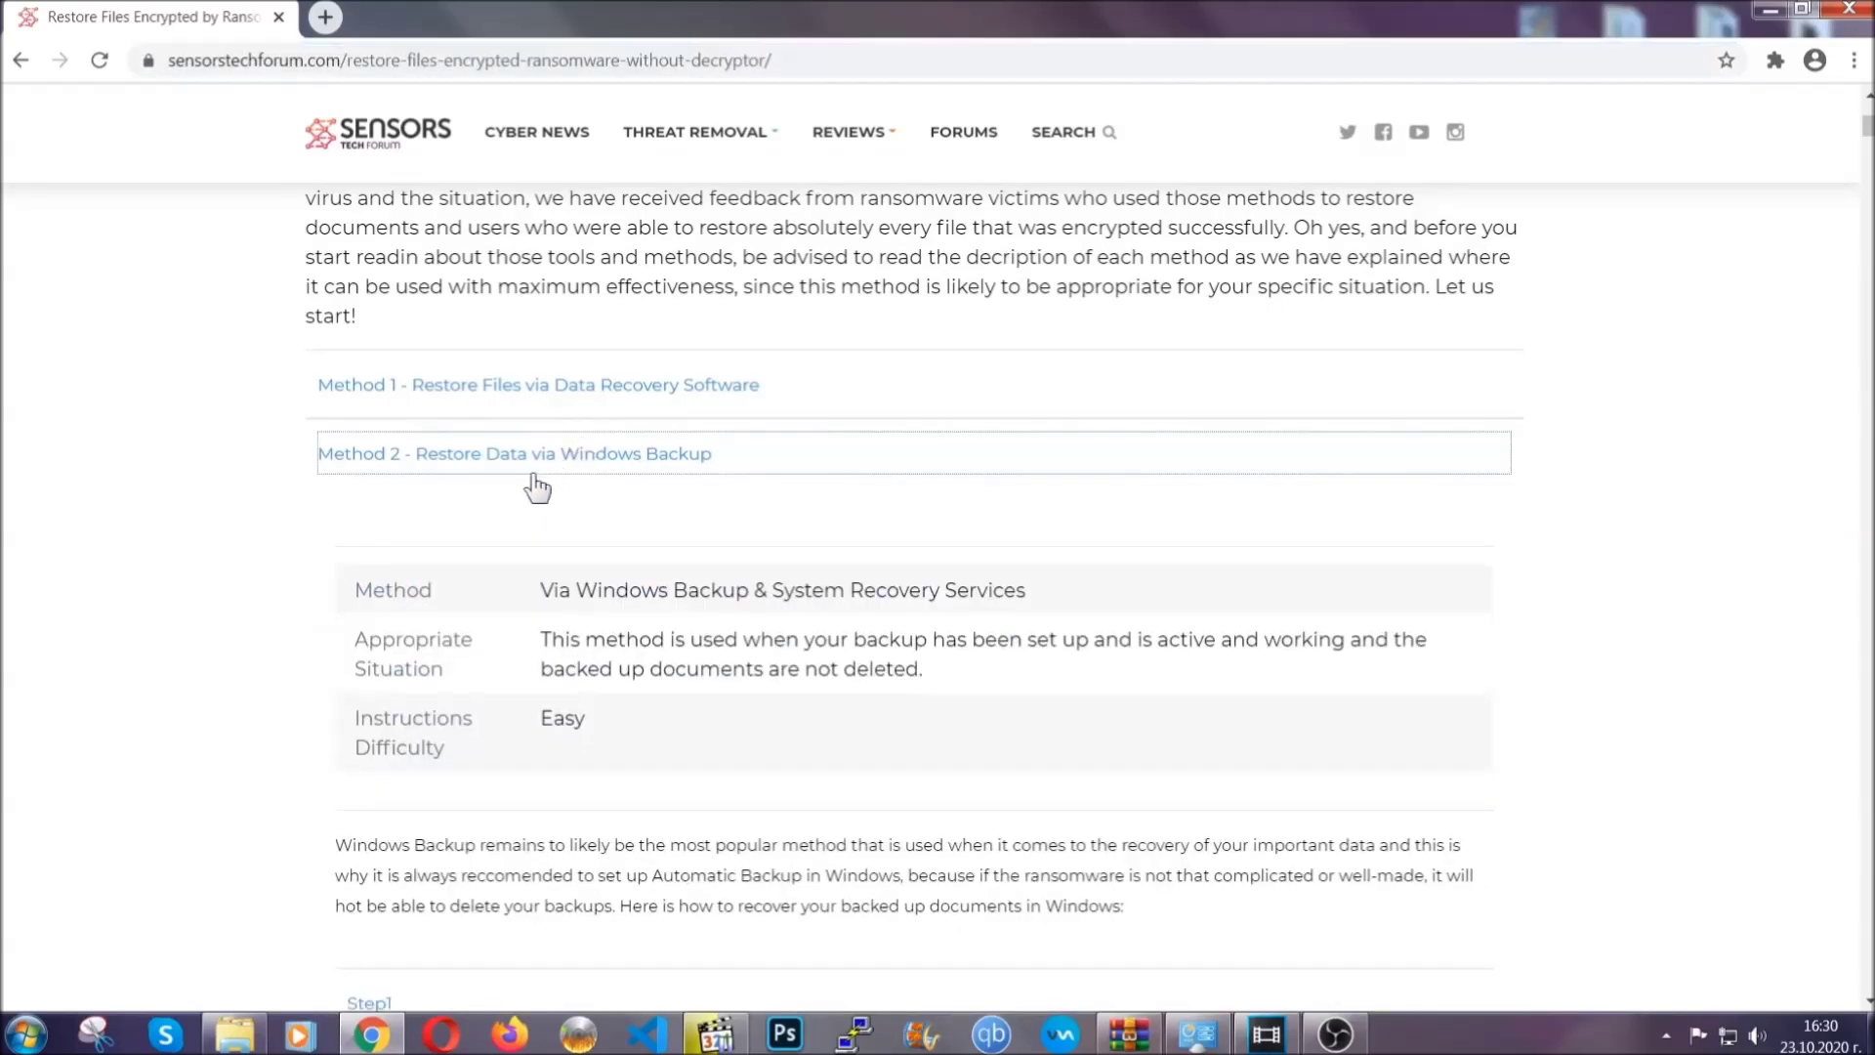
# Expand Step1, Step2 and Step3 of the Windows Backup method.
pyautogui.moveTo(559, 558); pyautogui.dragTo(659, 728)
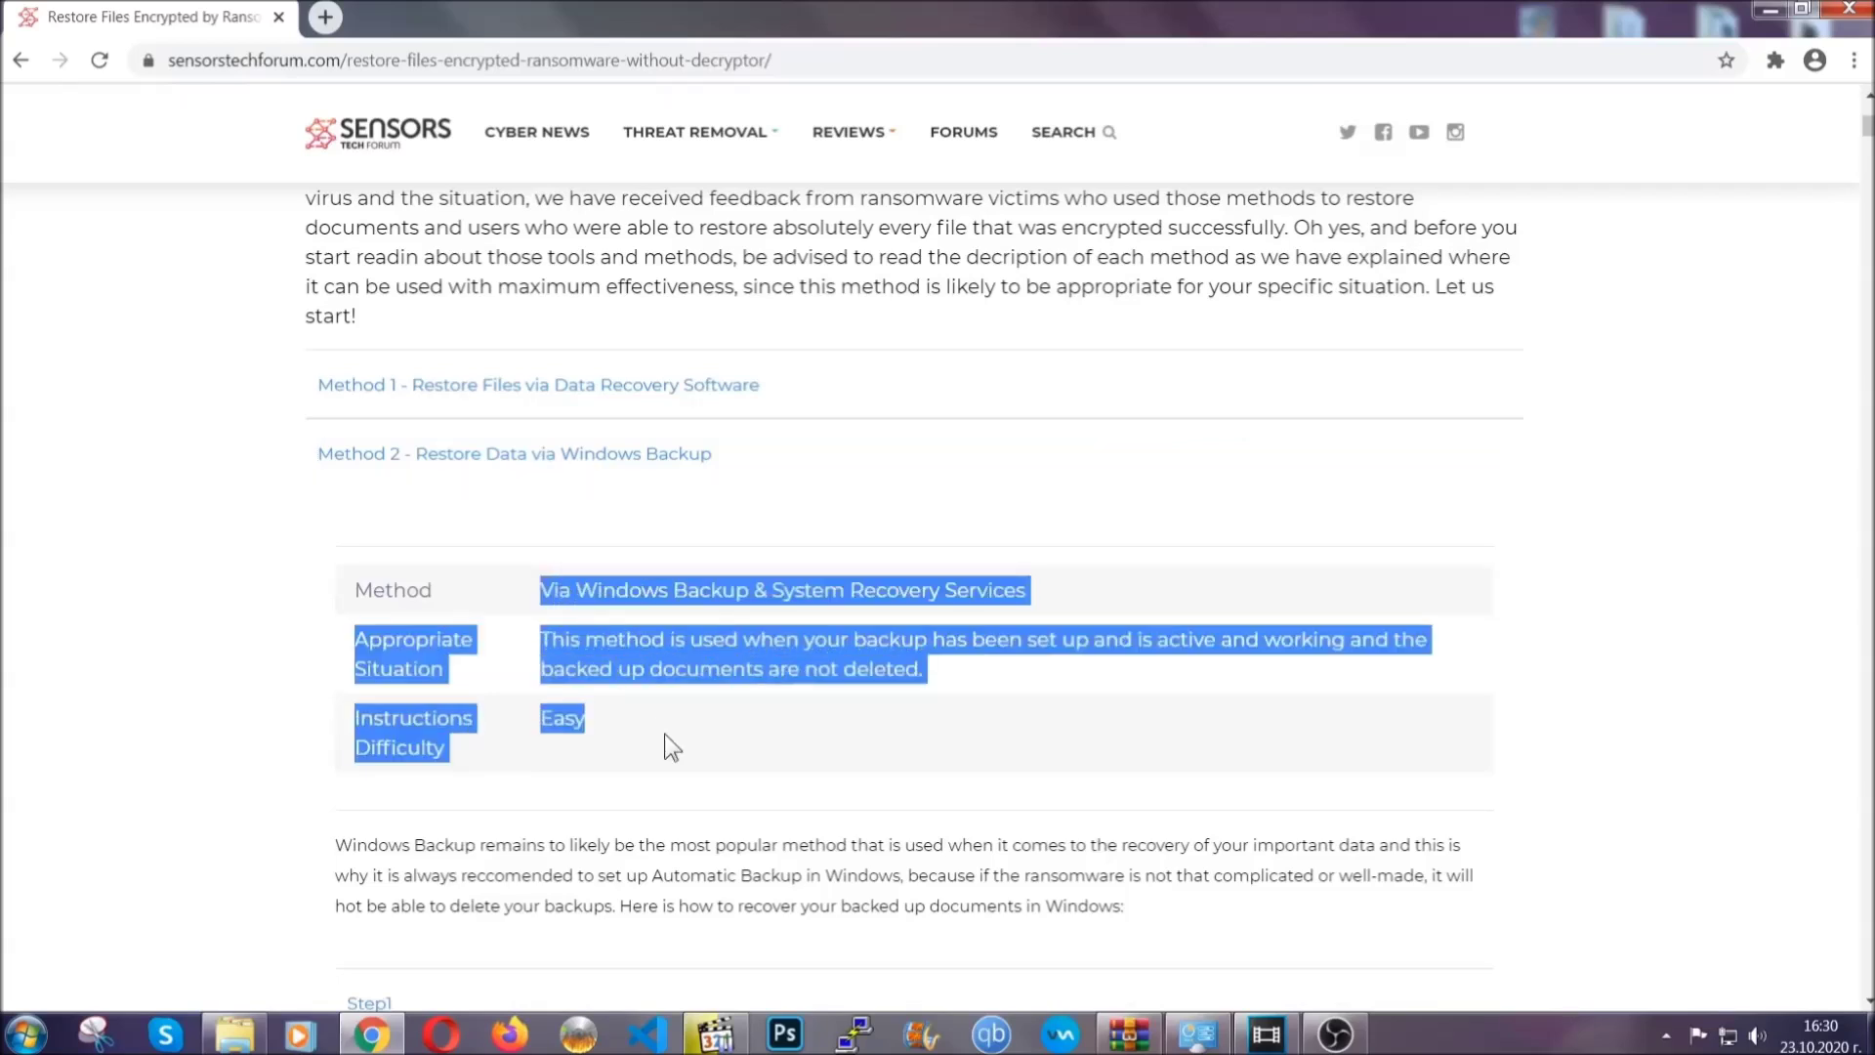
pyautogui.click(666, 732)
pyautogui.scroll(-4, 670, 728)
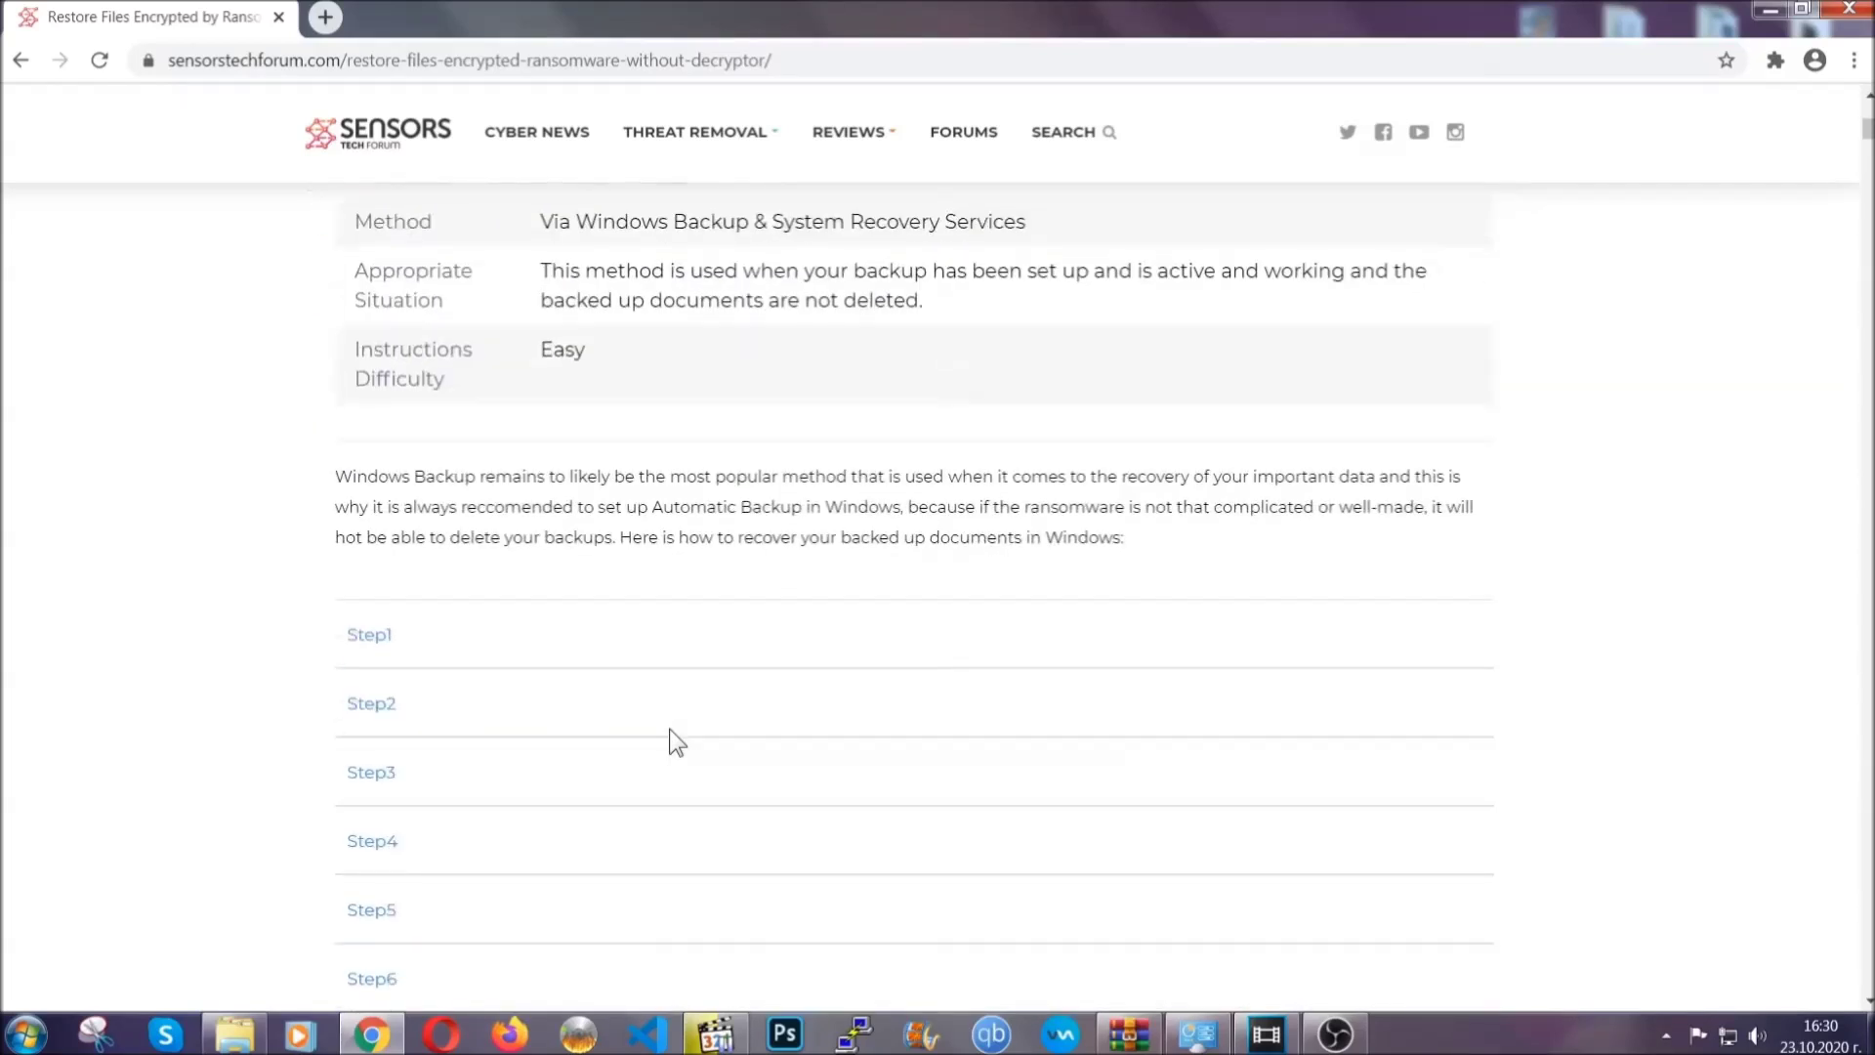
pyautogui.click(385, 513)
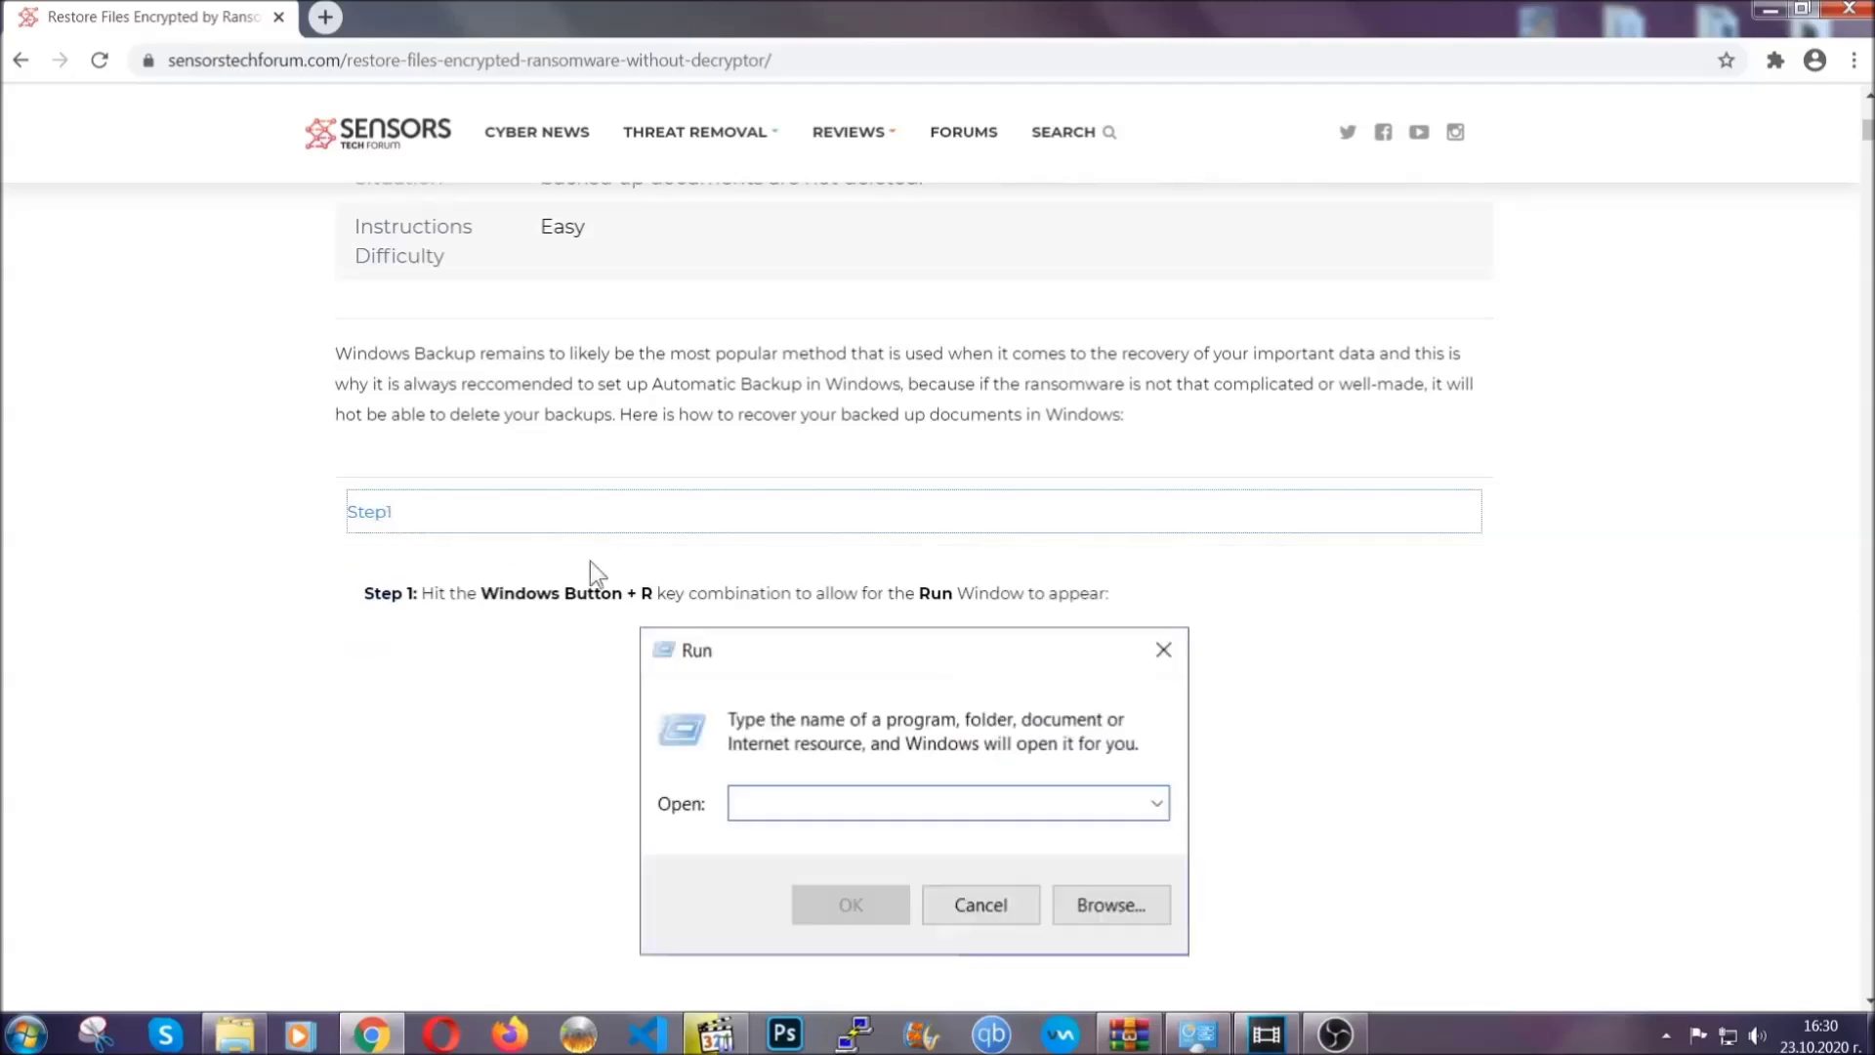
pyautogui.scroll(-5, 877, 608)
pyautogui.click(440, 615)
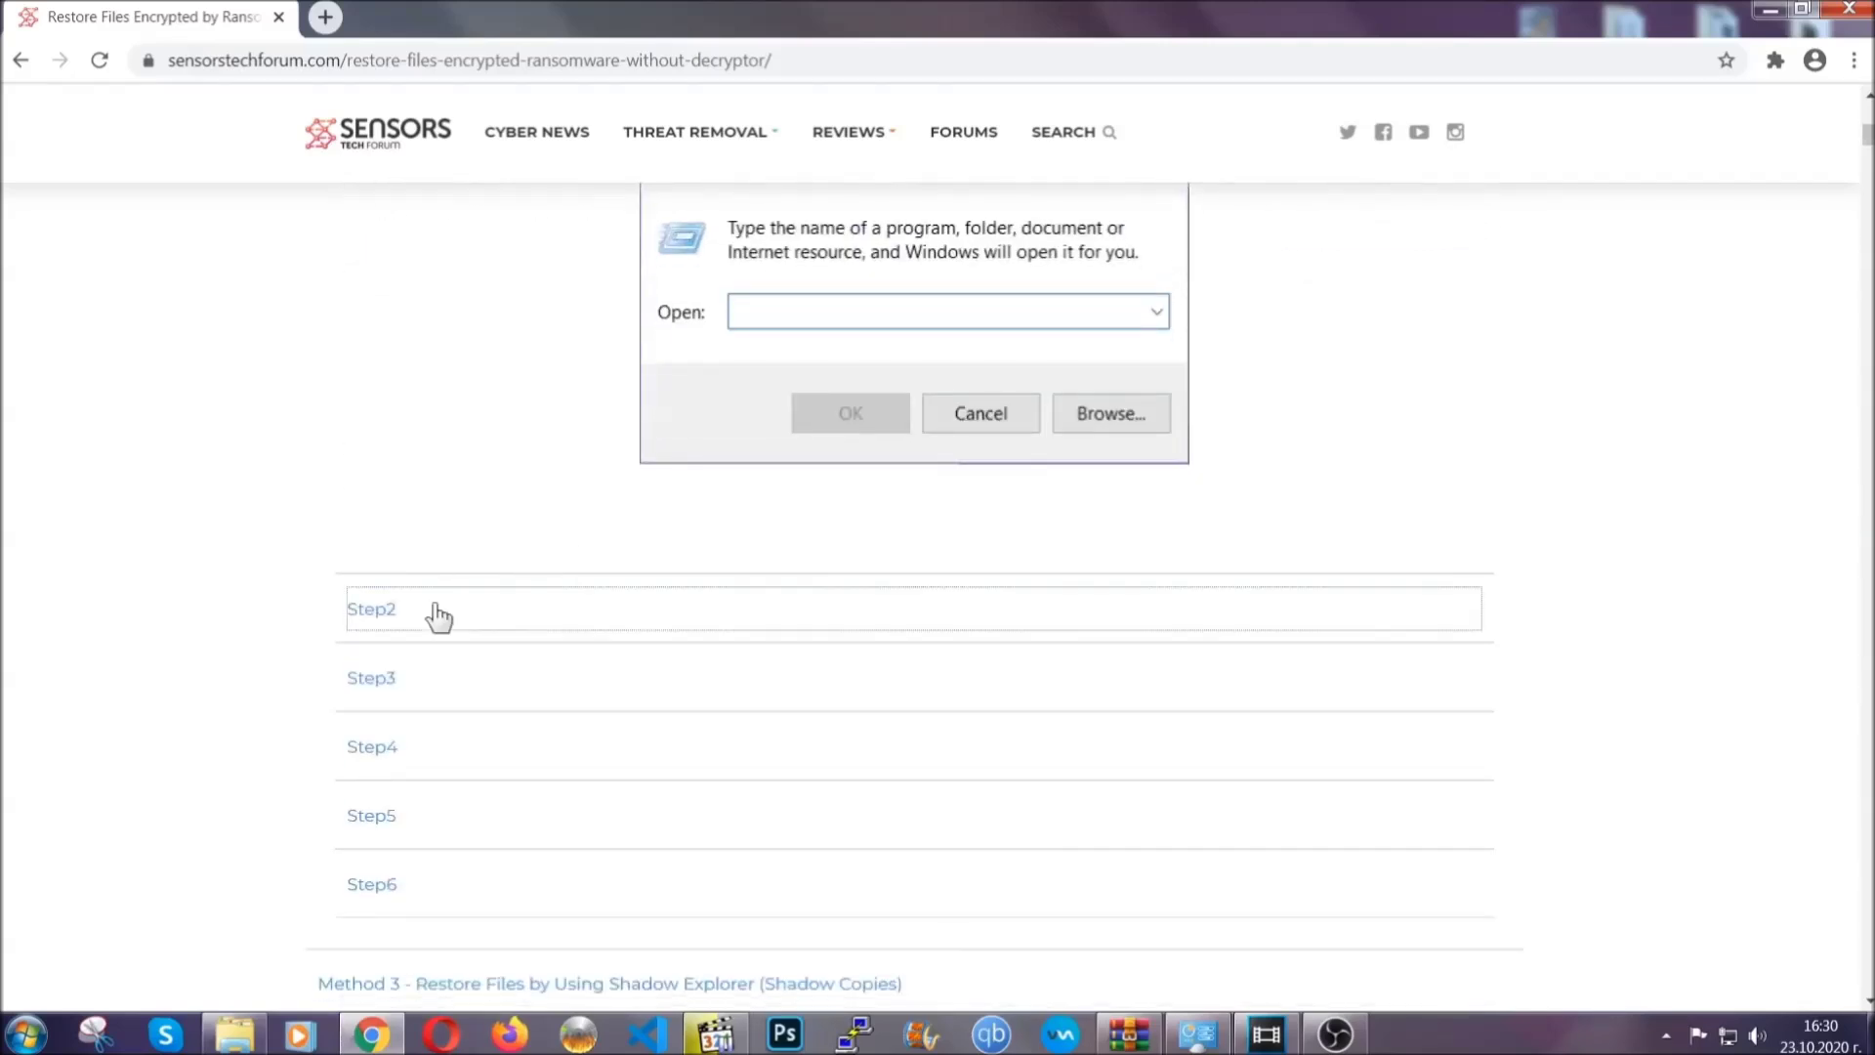
pyautogui.scroll(-5, 841, 625)
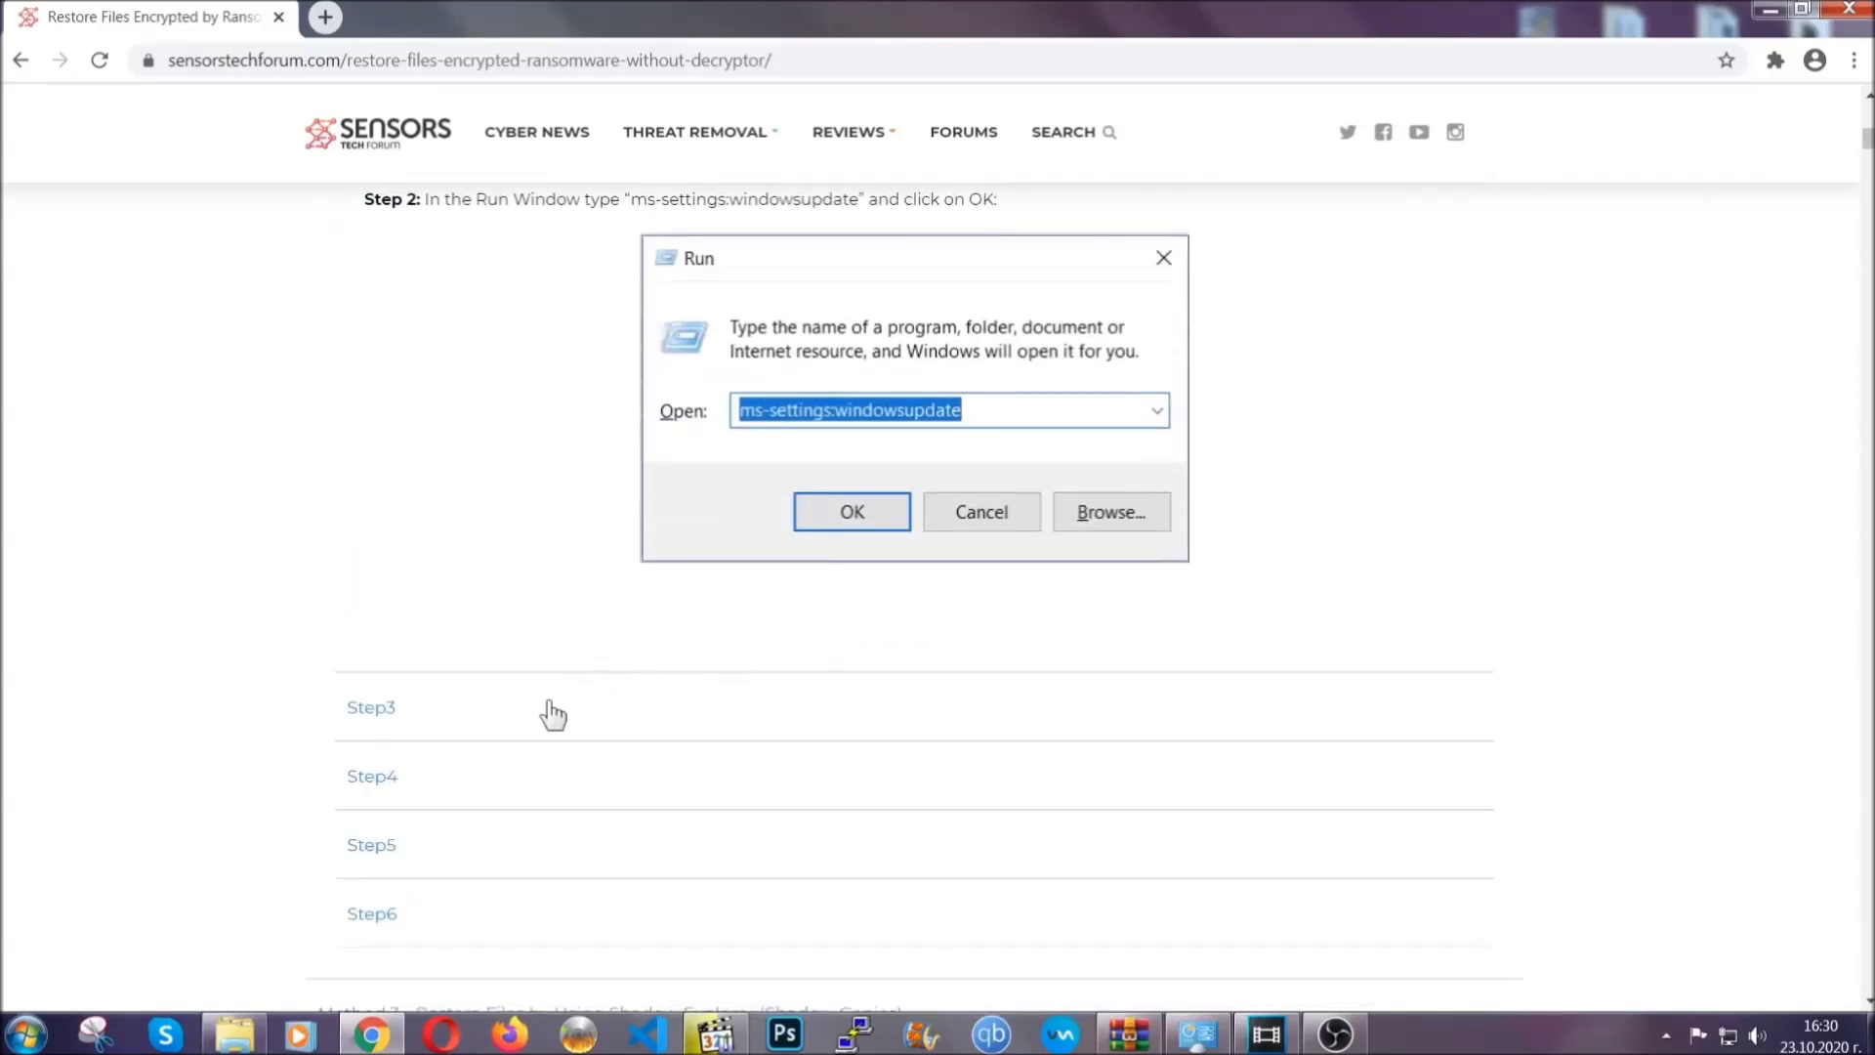
pyautogui.click(553, 713)
# Scroll back up the article and minimize Chrome to reveal the desktop.
pyautogui.scroll(-4, 829, 670)
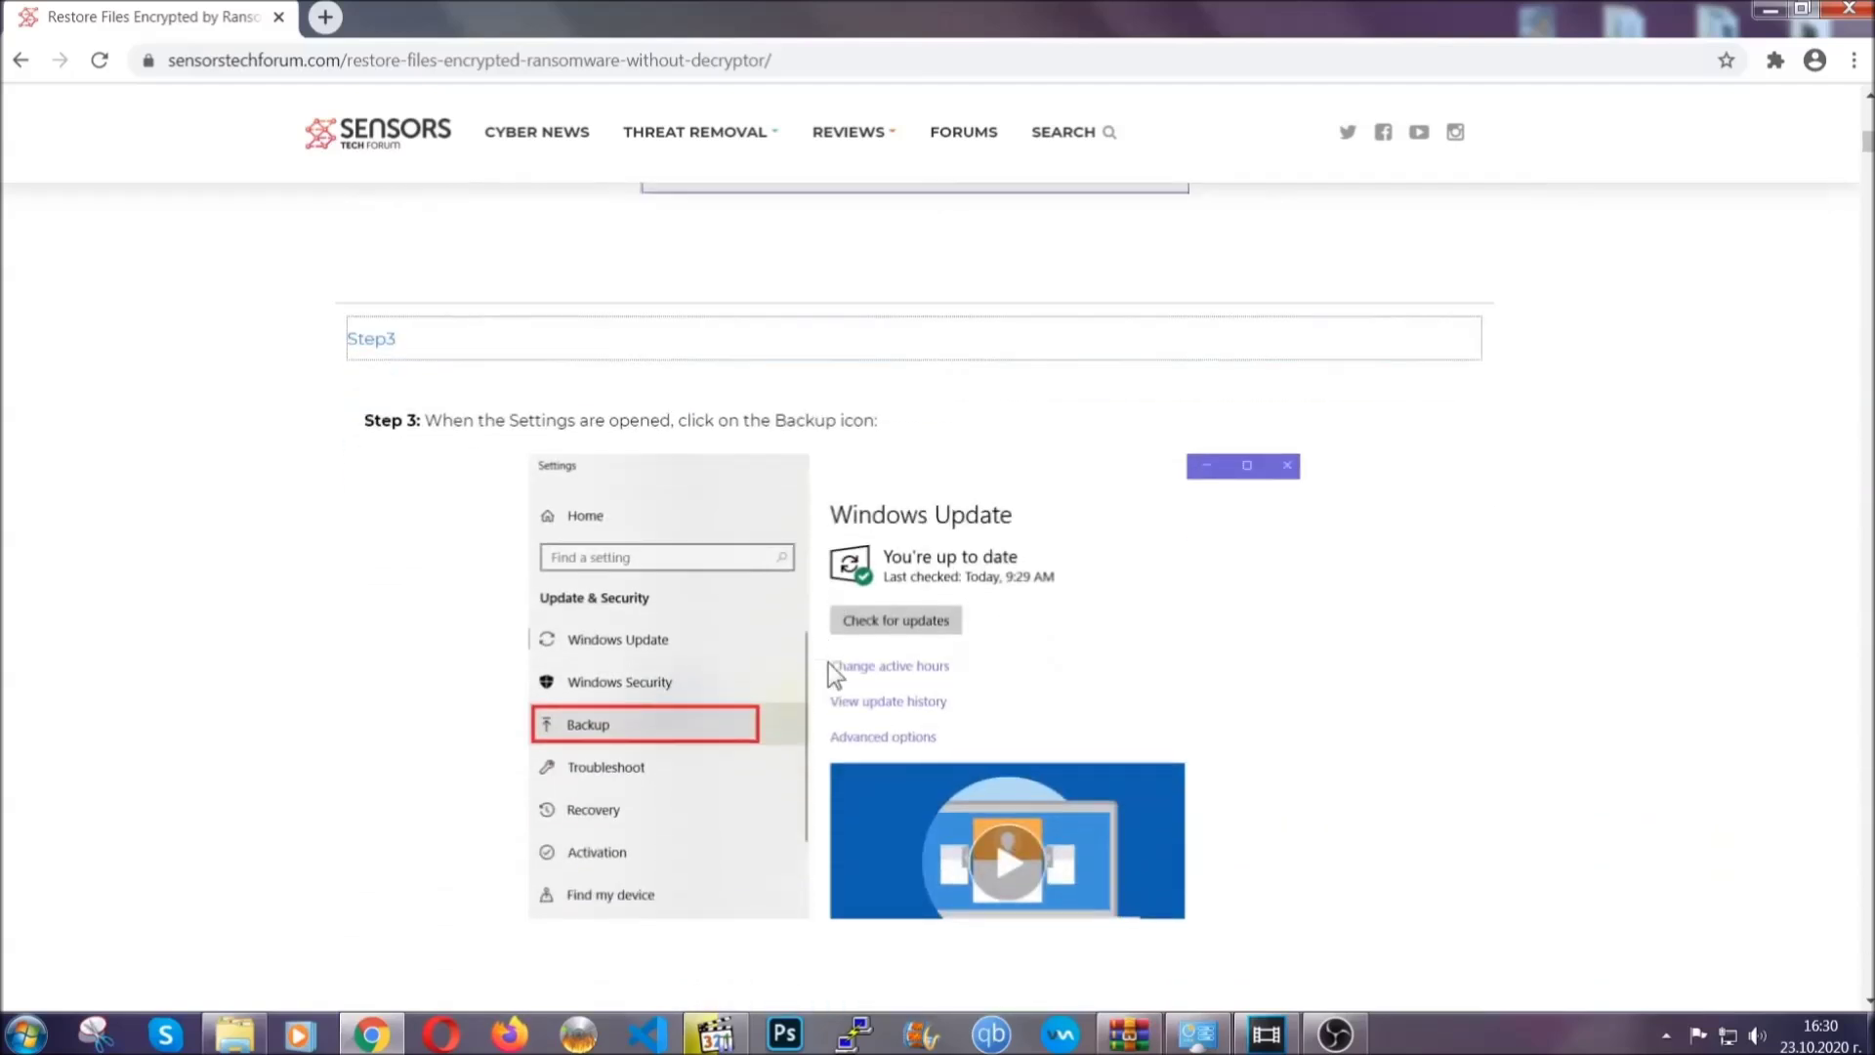
pyautogui.scroll(-3, 826, 664)
pyautogui.scroll(-2, 824, 668)
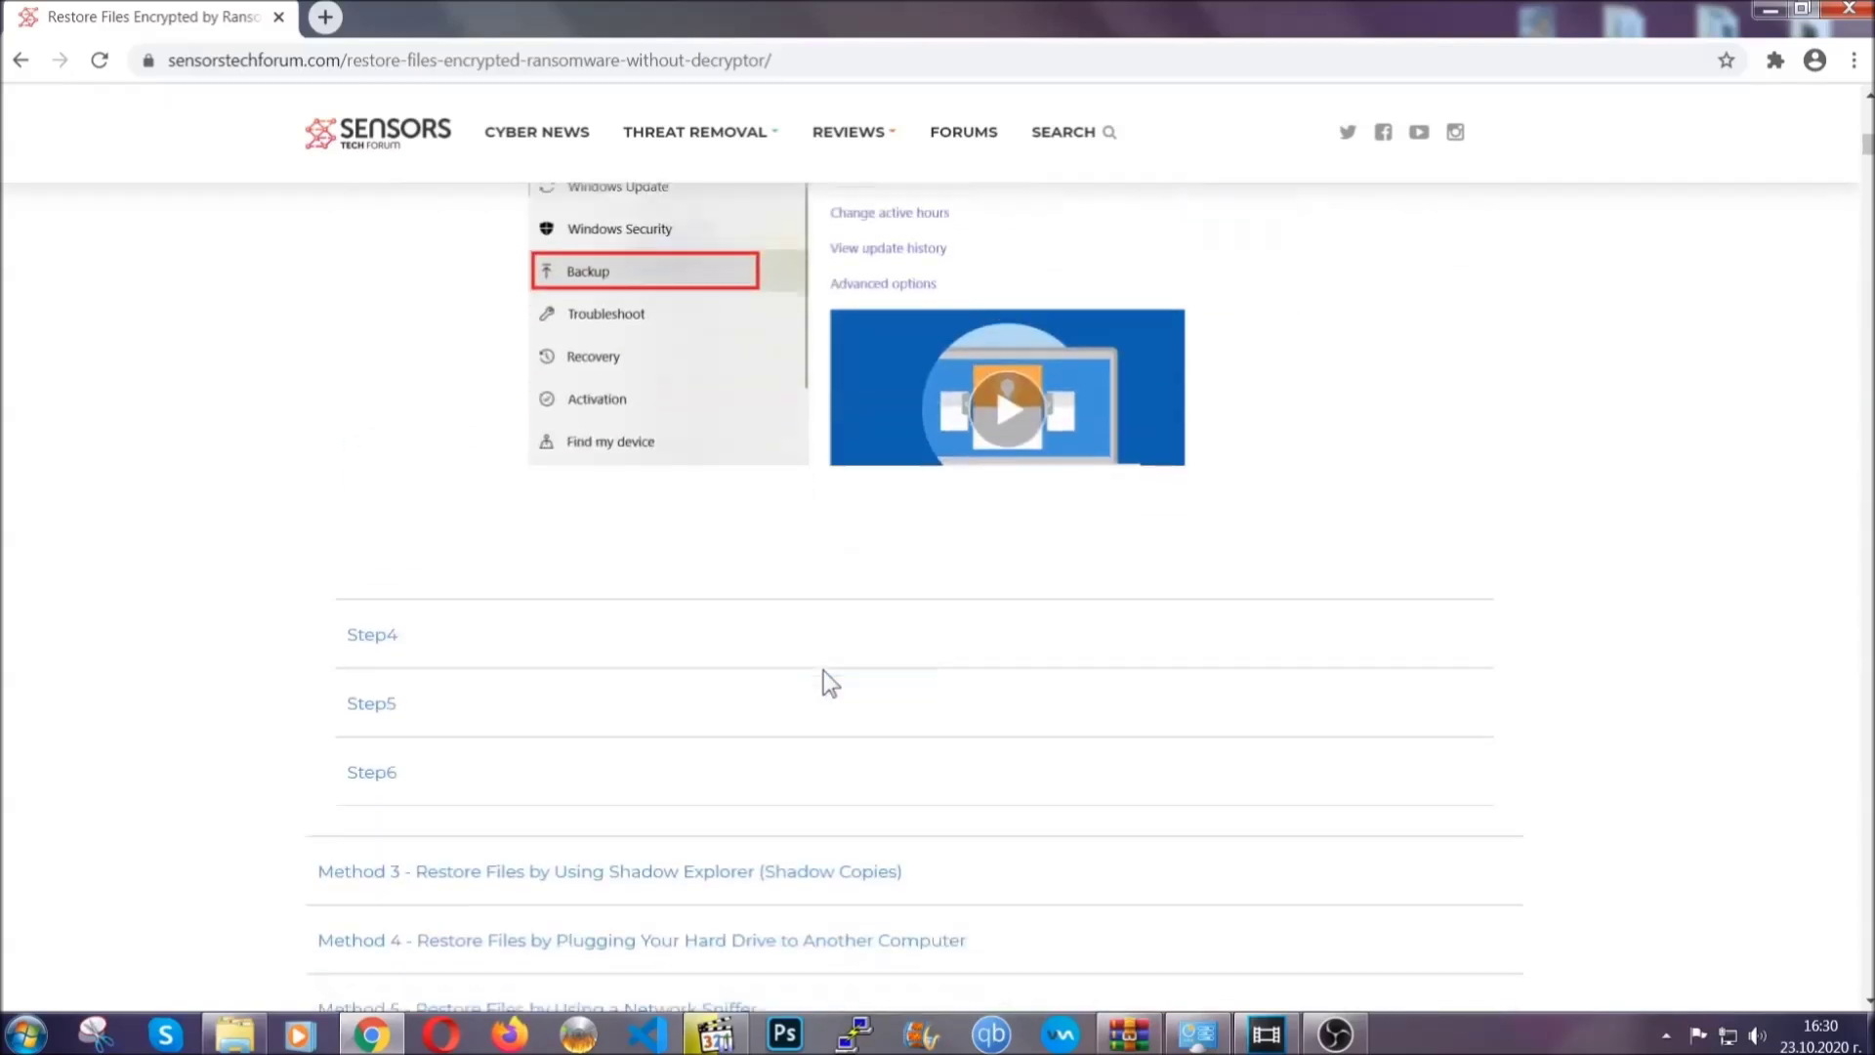
pyautogui.scroll(-8, 823, 670)
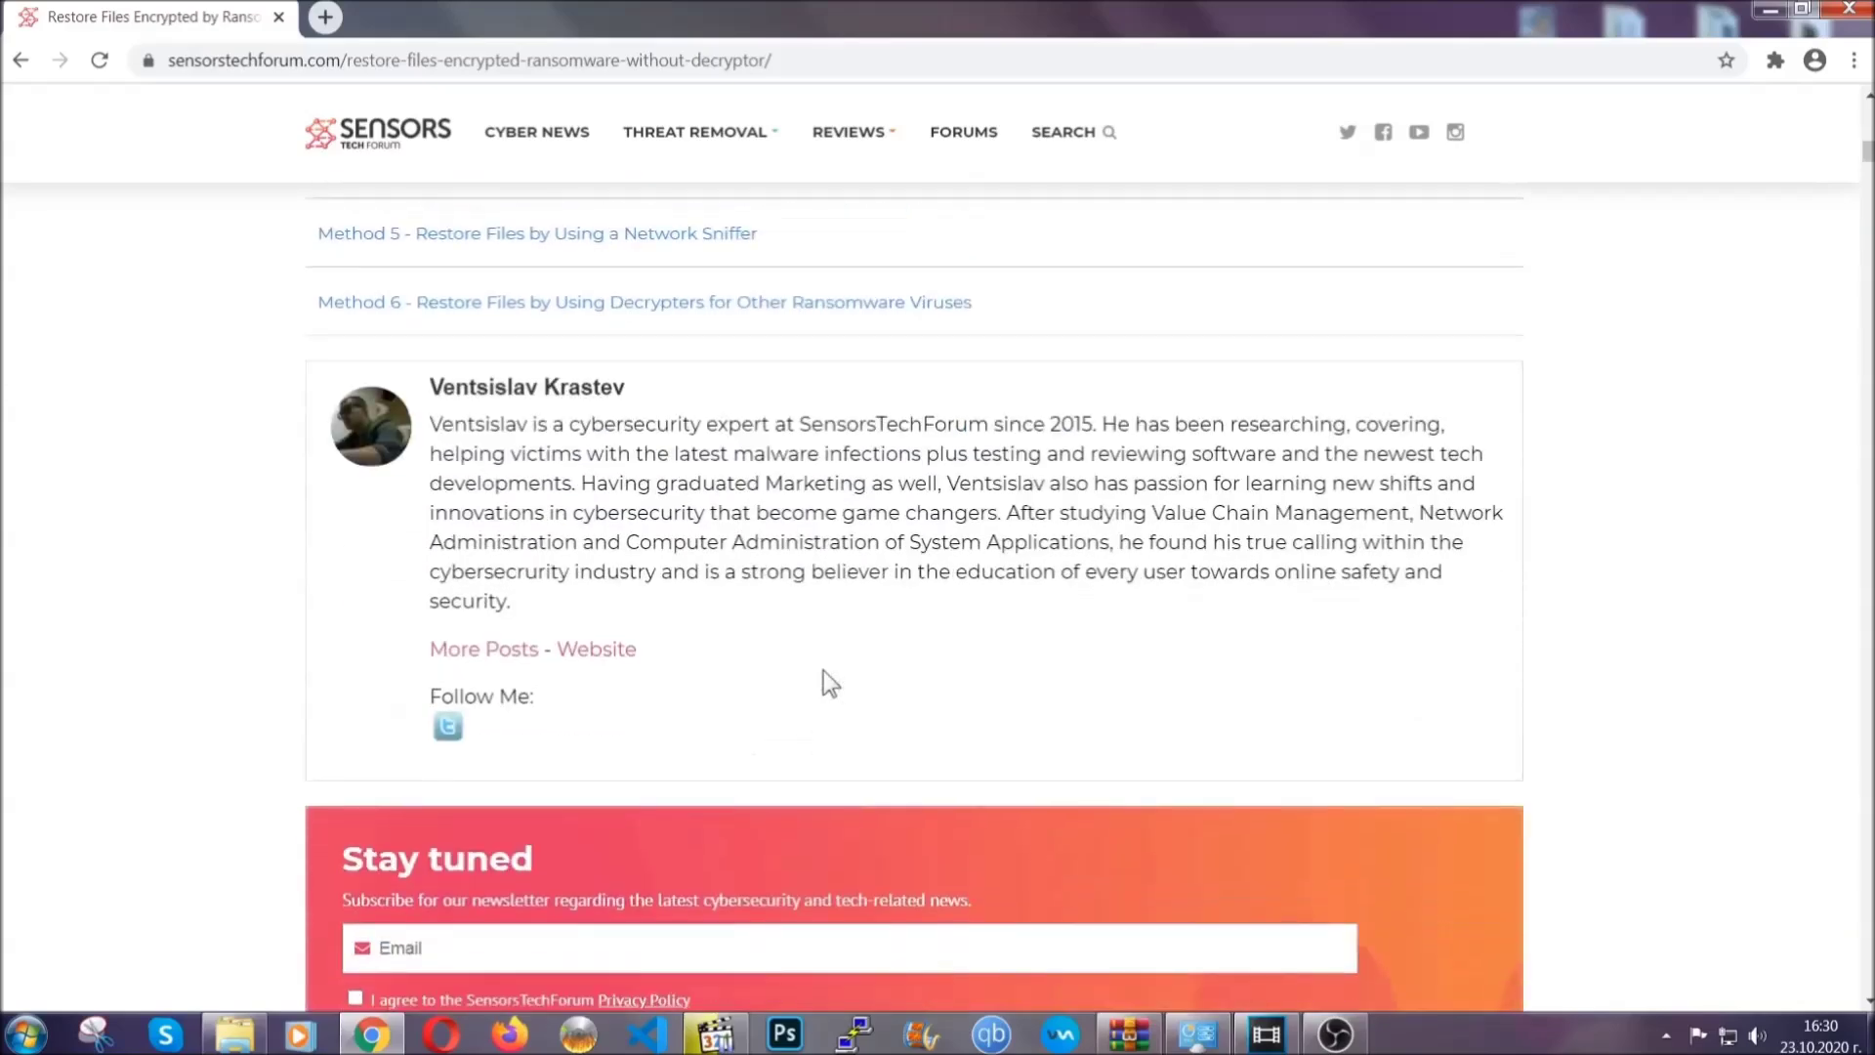
pyautogui.scroll(20, 823, 670)
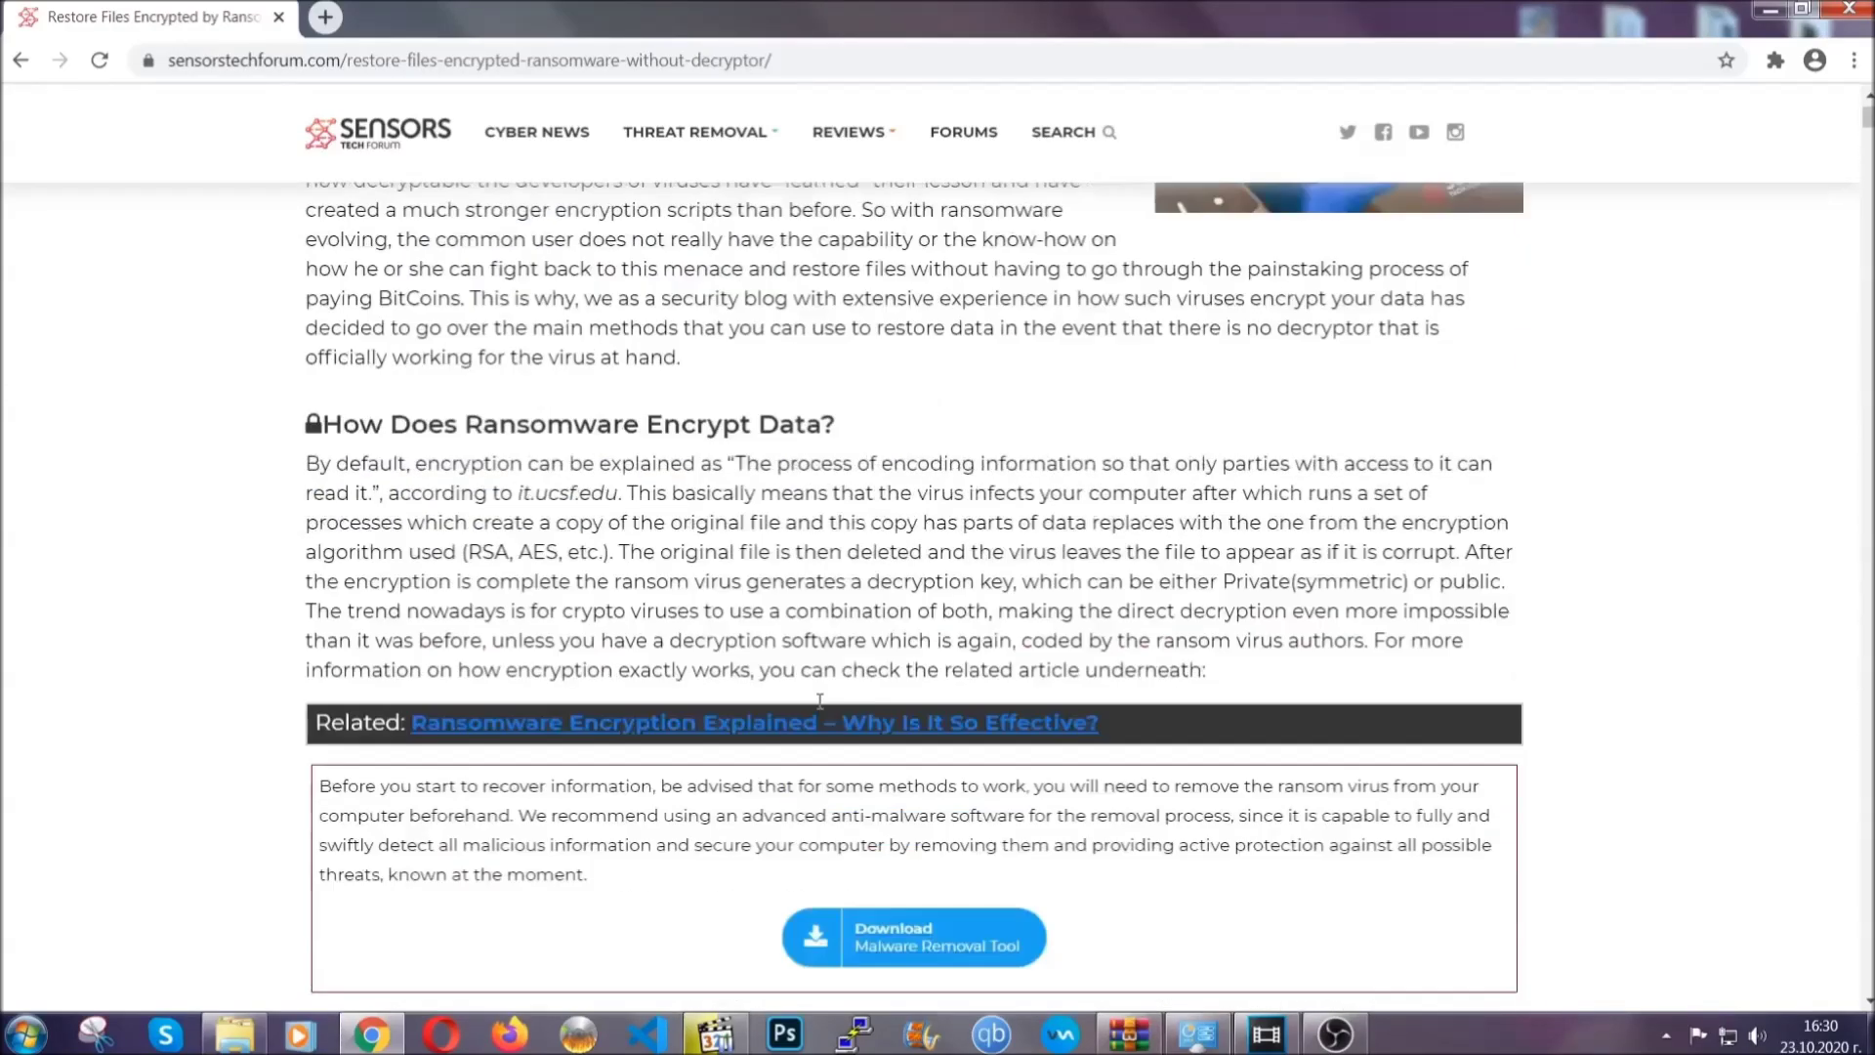
pyautogui.scroll(5, 819, 700)
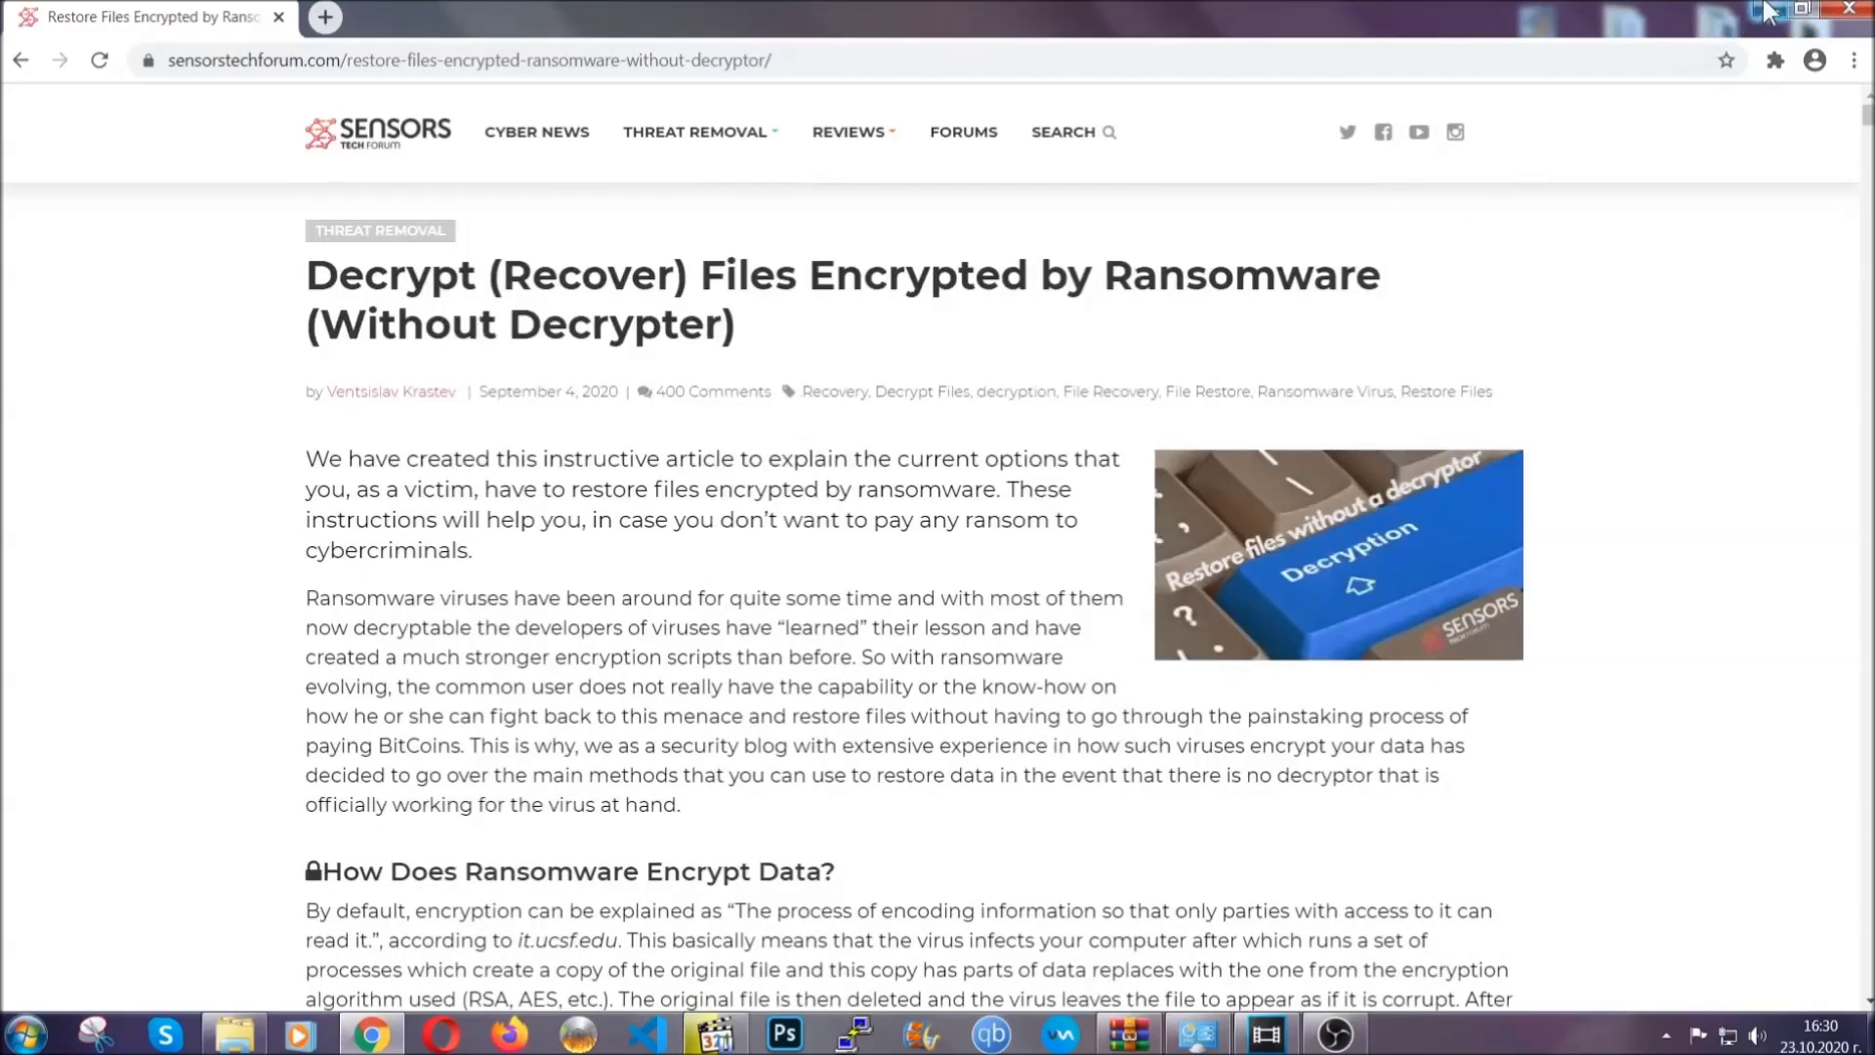
pyautogui.click(1767, 10)
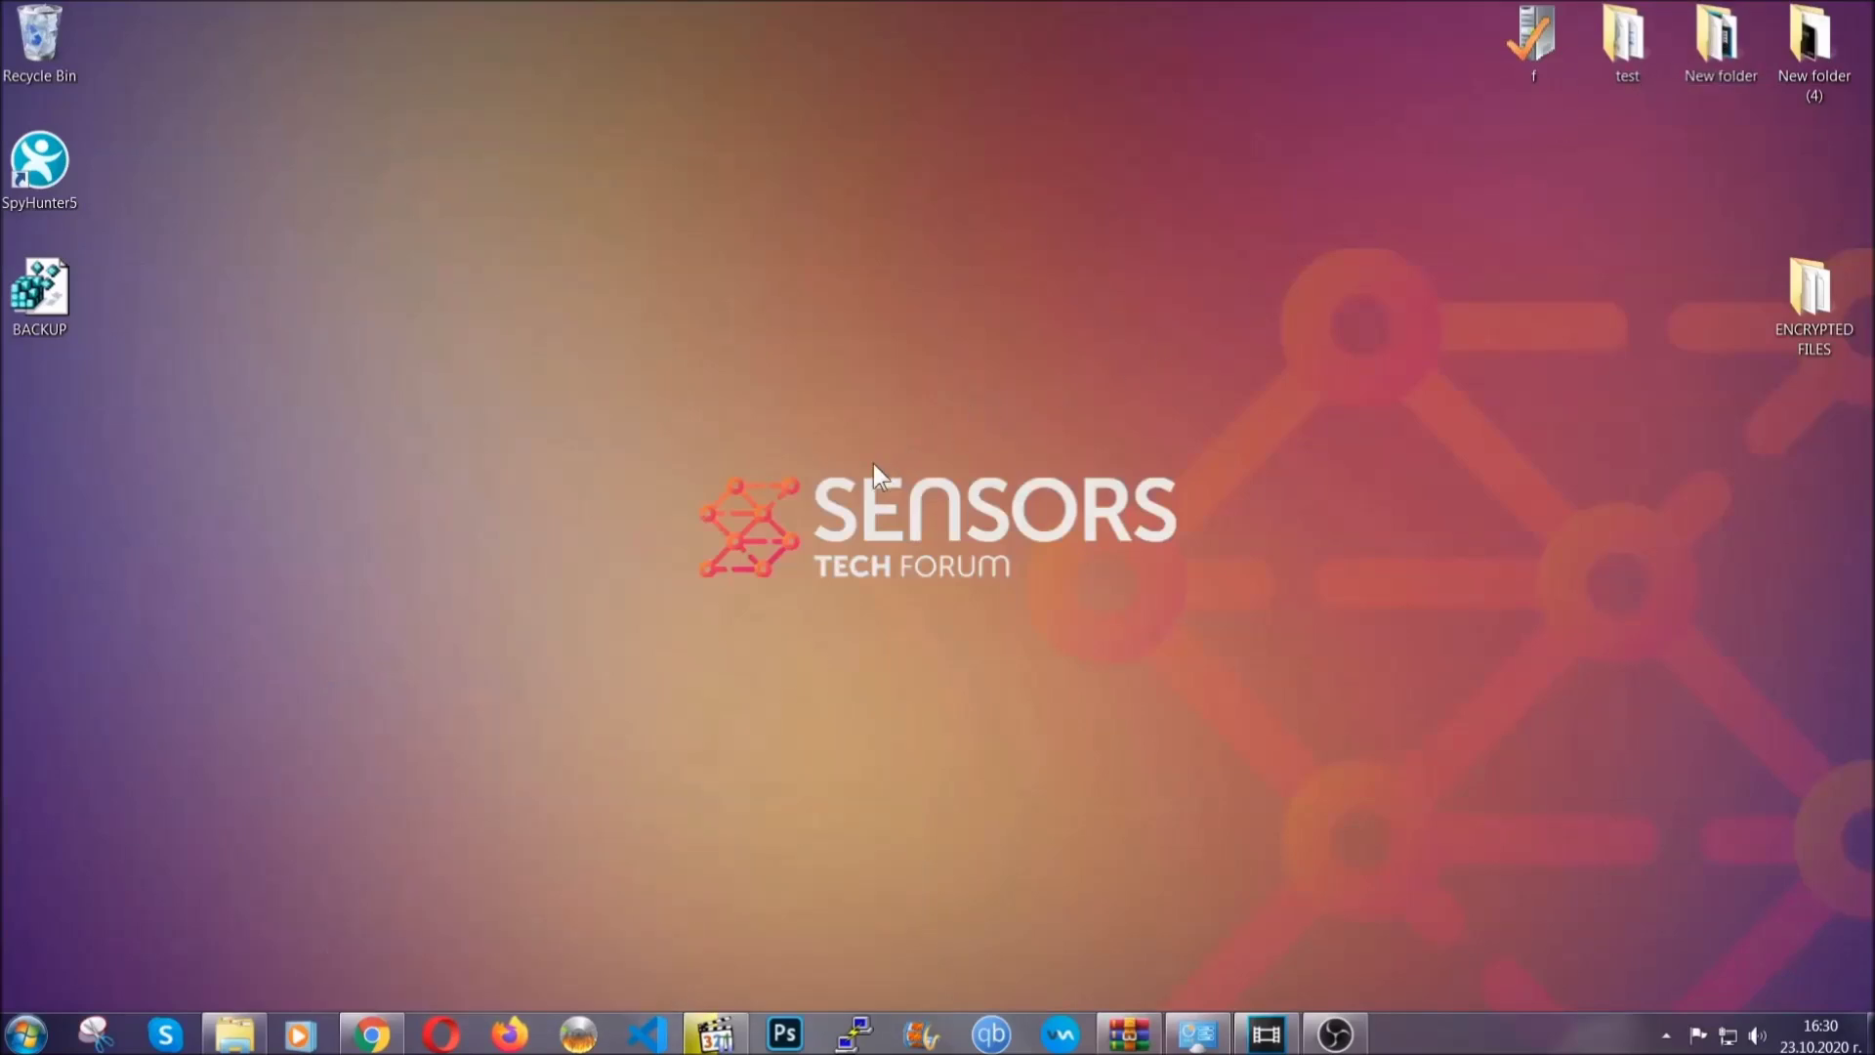